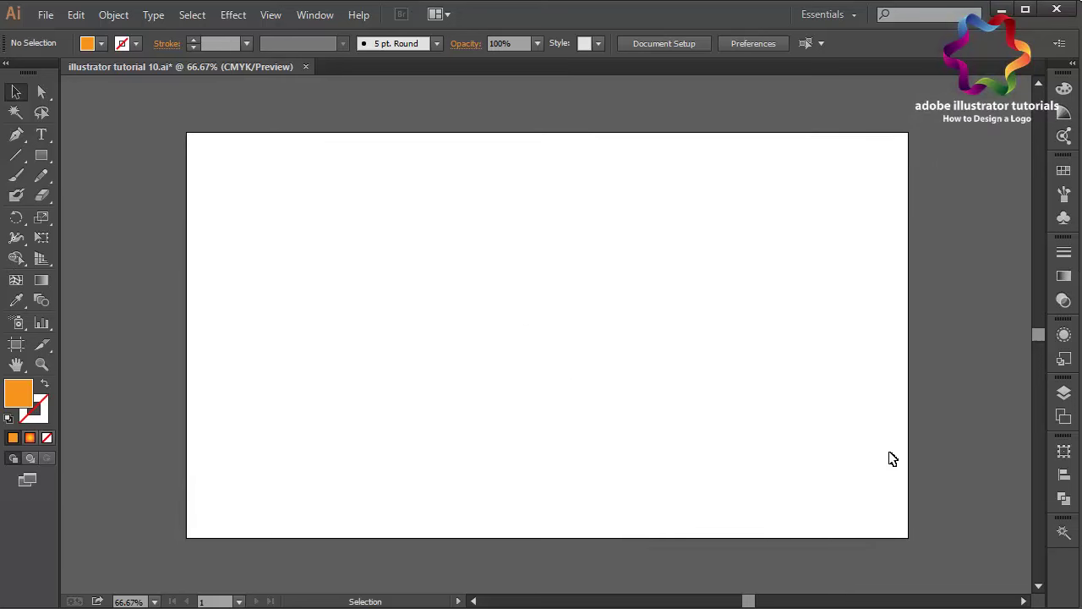
# At 100% zoom, draw a large orange circle and a slightly smaller circle overlapping it.
pyautogui.hotkey('ctrl', '1')
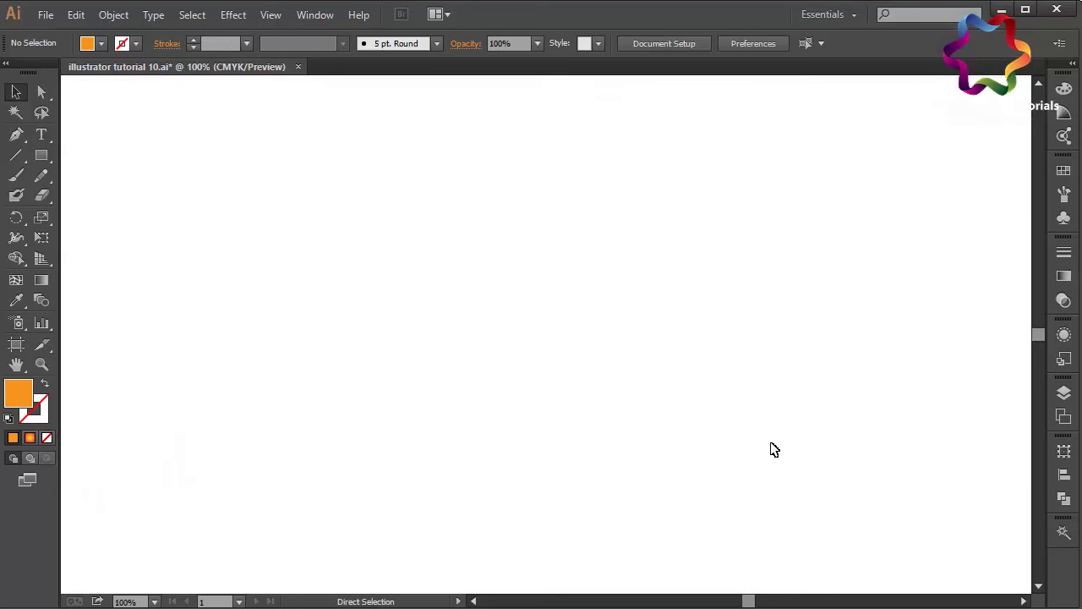
pyautogui.moveTo(42, 156); pyautogui.dragTo(137, 195)
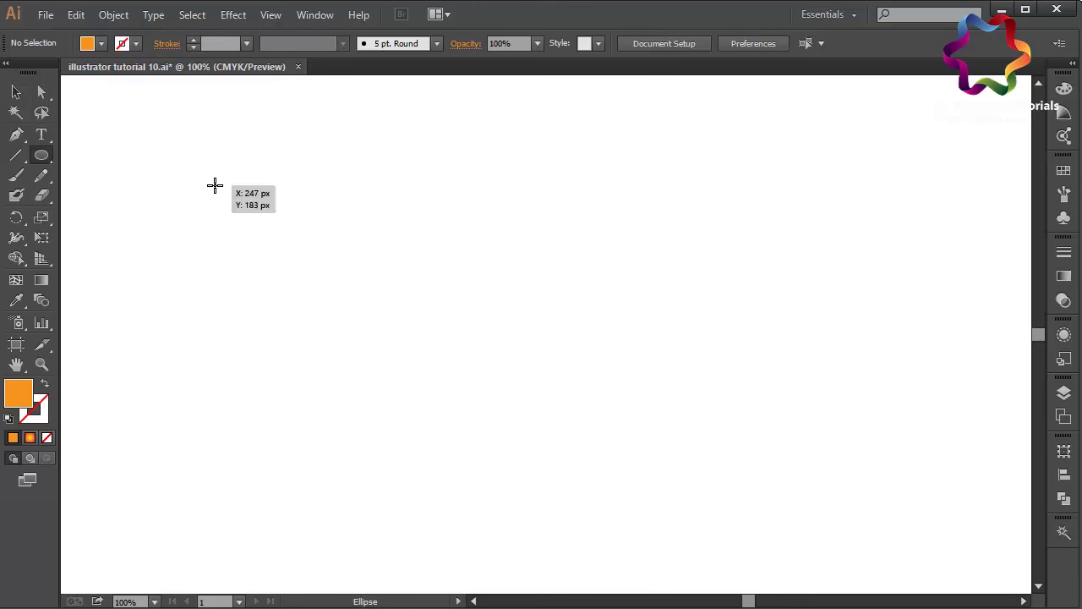
pyautogui.moveTo(213, 187); pyautogui.dragTo(446, 517)
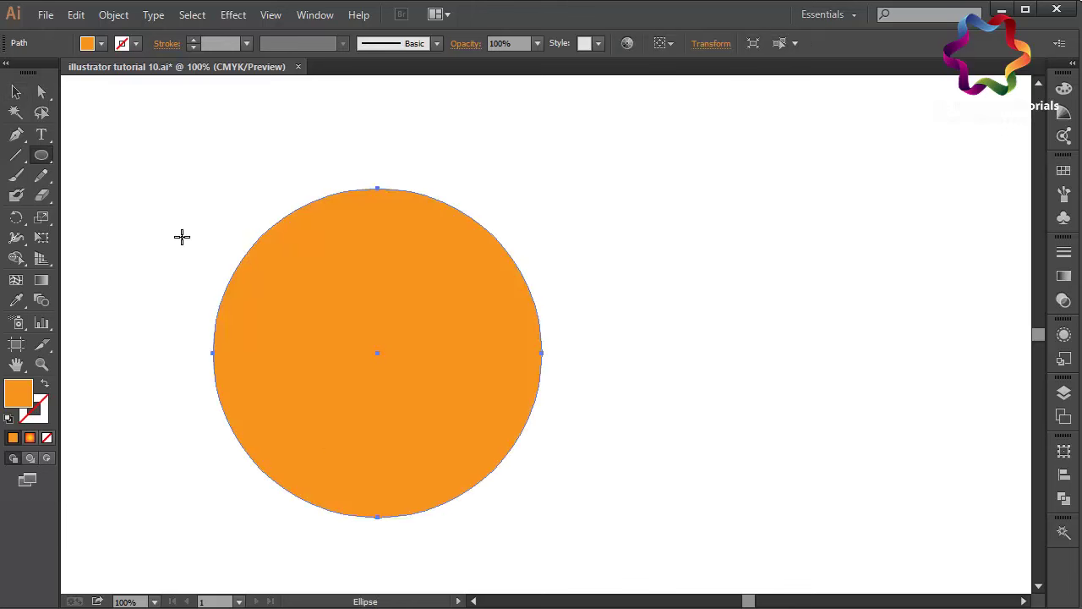
pyautogui.moveTo(227, 223); pyautogui.dragTo(516, 491)
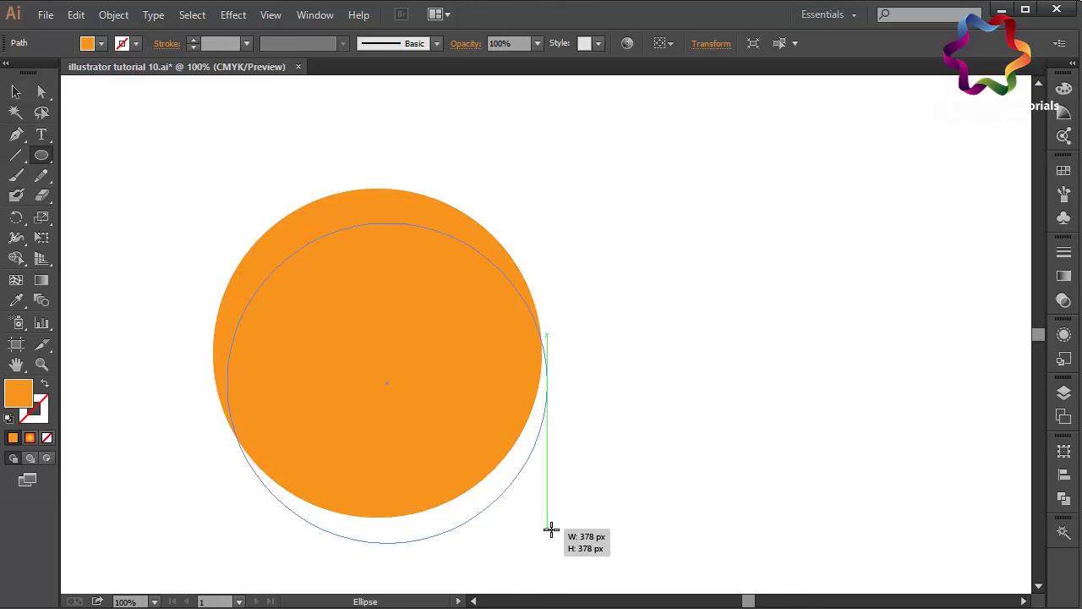
pyautogui.press('ctrl')
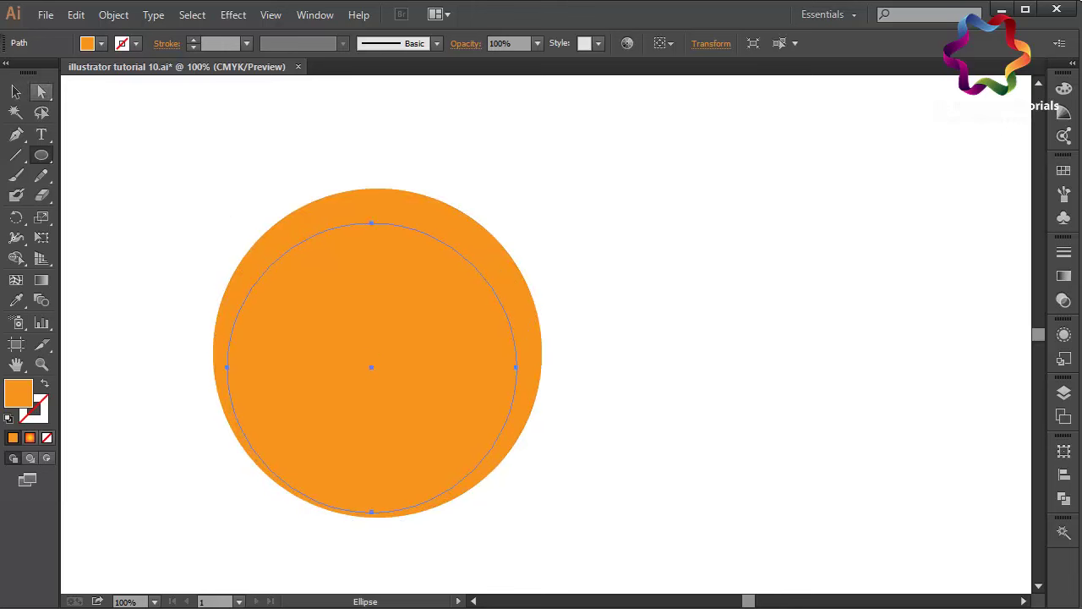
pyautogui.click(14, 91)
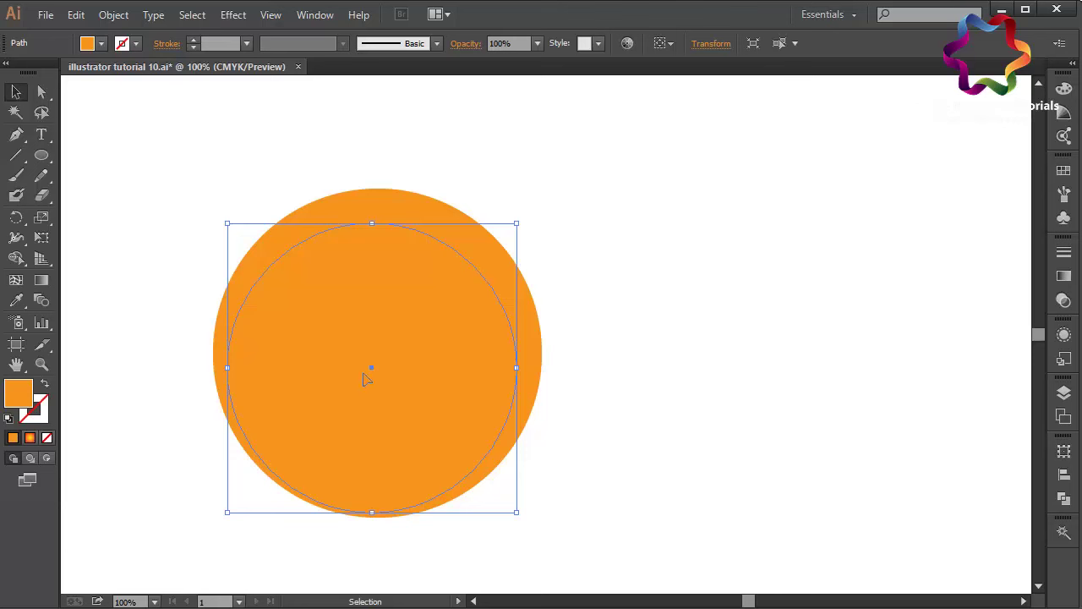
# Centre the smaller circle and subtract it from the larger one with Pathfinder Minus Front.
pyautogui.moveTo(364, 376); pyautogui.dragTo(379, 358)
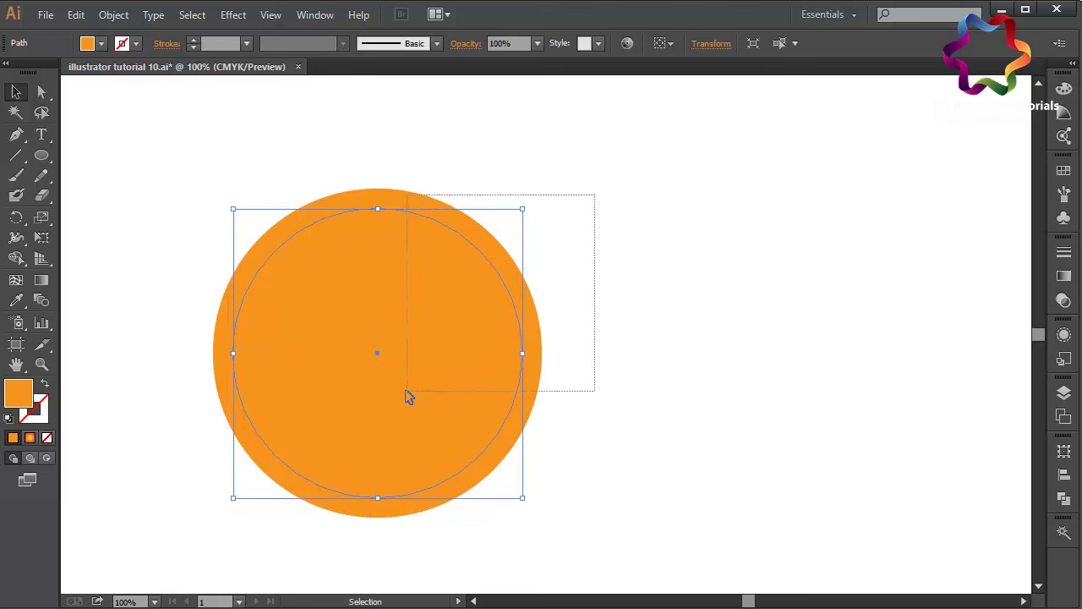
pyautogui.moveTo(592, 206); pyautogui.dragTo(409, 394)
pyautogui.click(1064, 499)
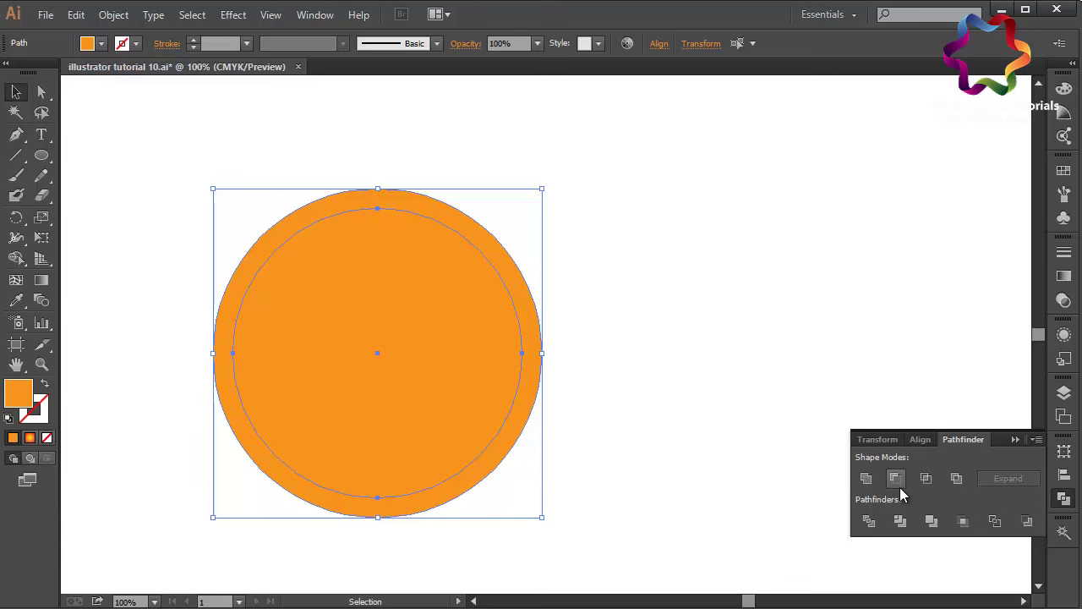
pyautogui.click(895, 477)
pyautogui.click(1016, 440)
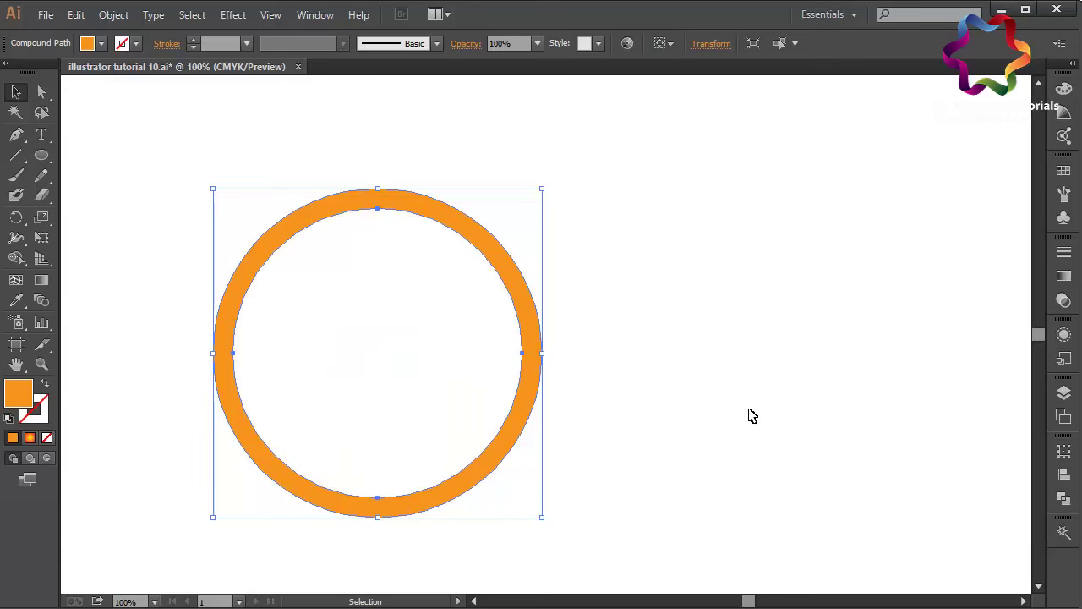
# Recolour the resulting ring's fill dark brown #331B00.
pyautogui.doubleClick(25, 395)
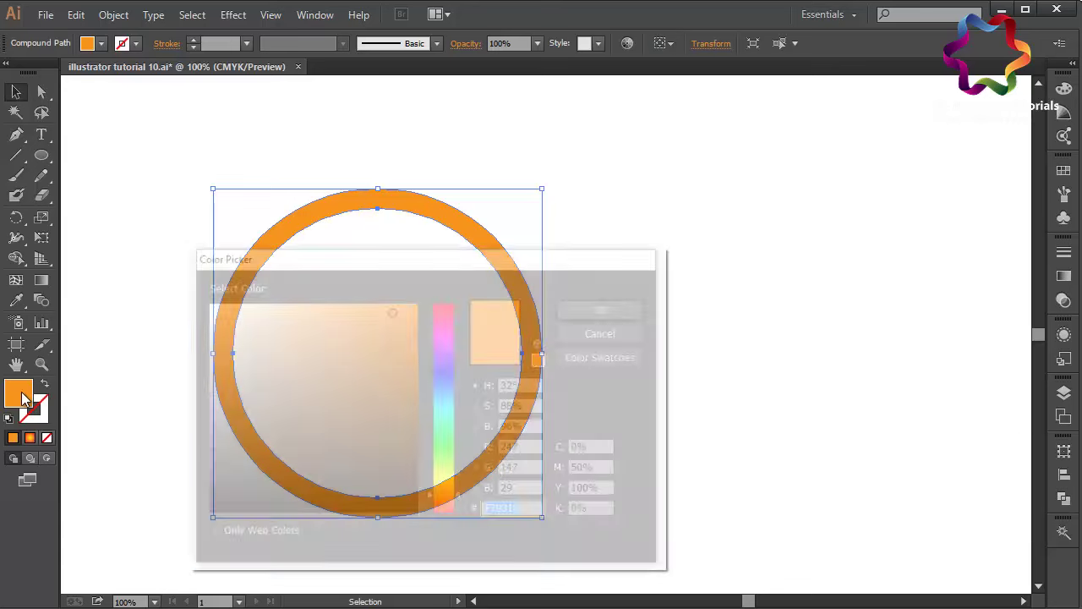
pyautogui.moveTo(297, 389); pyautogui.dragTo(431, 472)
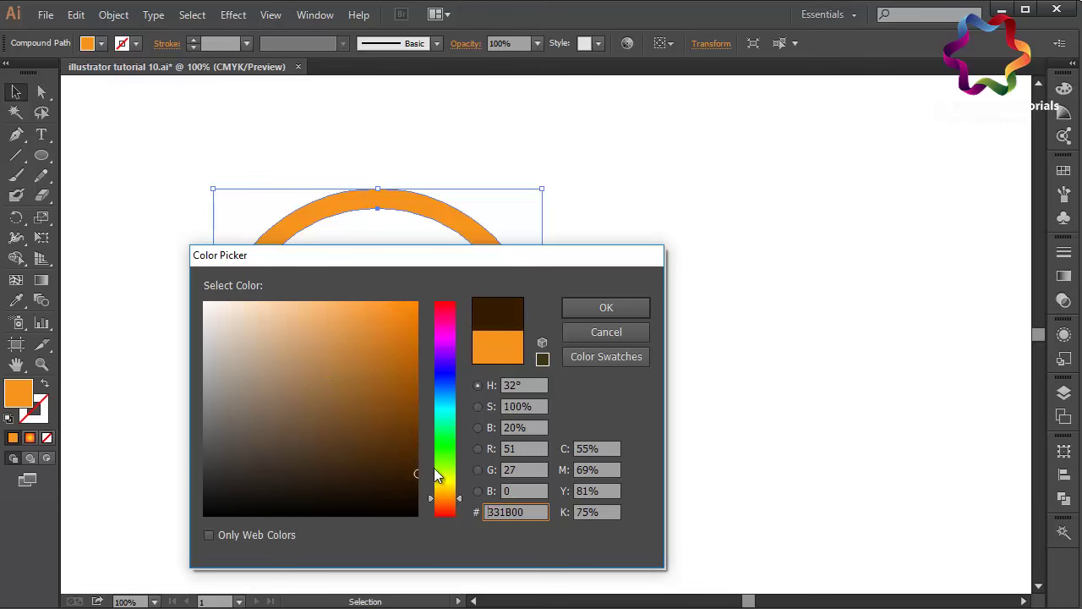
pyautogui.click(577, 310)
pyautogui.click(578, 314)
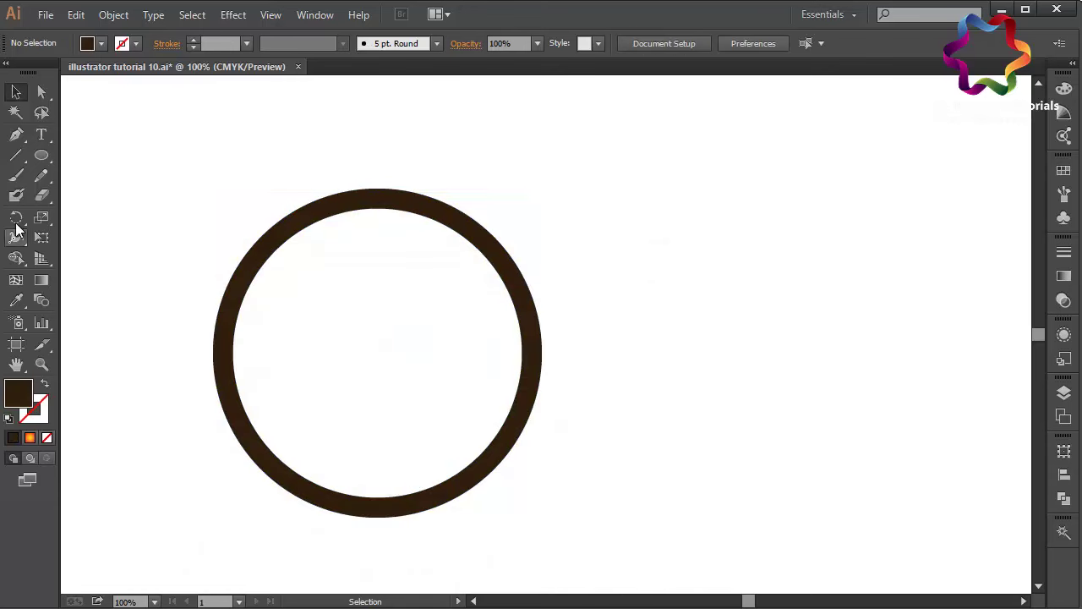
# Trace the band's upper edge through the small peak, the dip and the tall peak to the ring's right side.
pyautogui.click(16, 133)
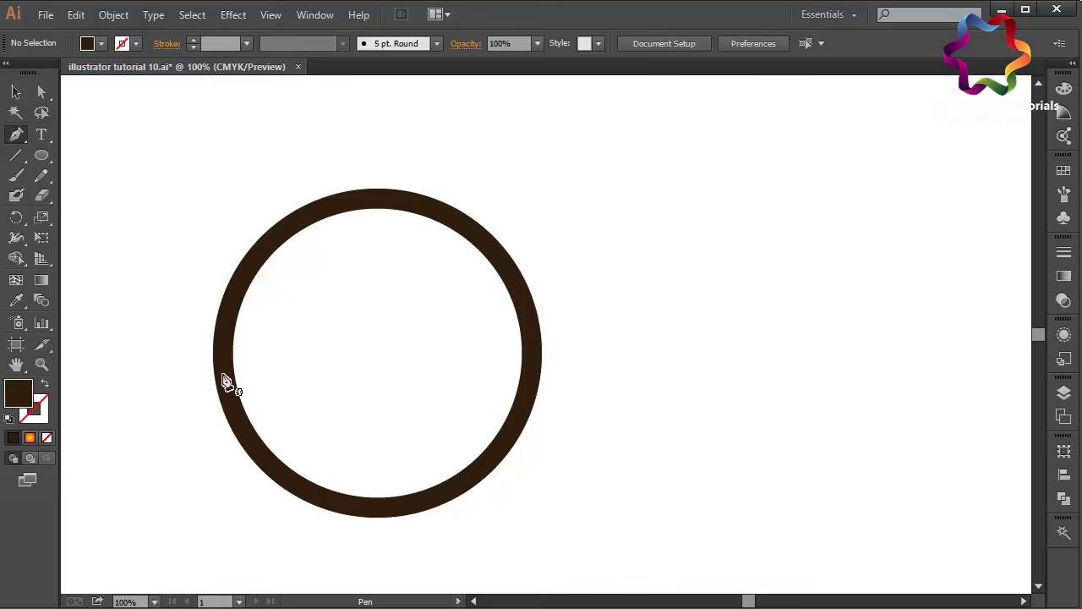
pyautogui.click(224, 374)
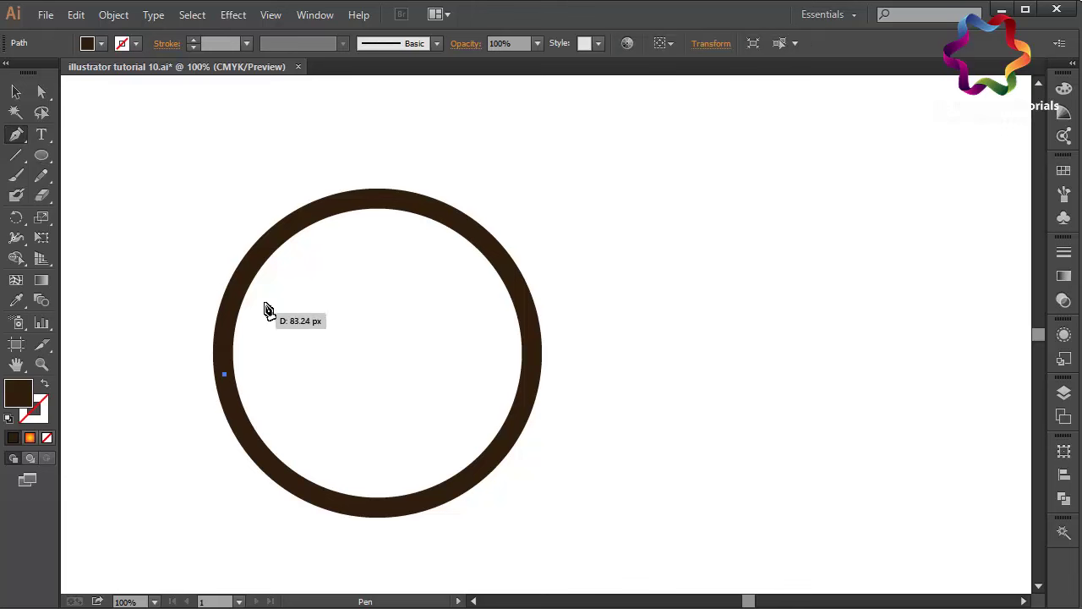
pyautogui.click(286, 301)
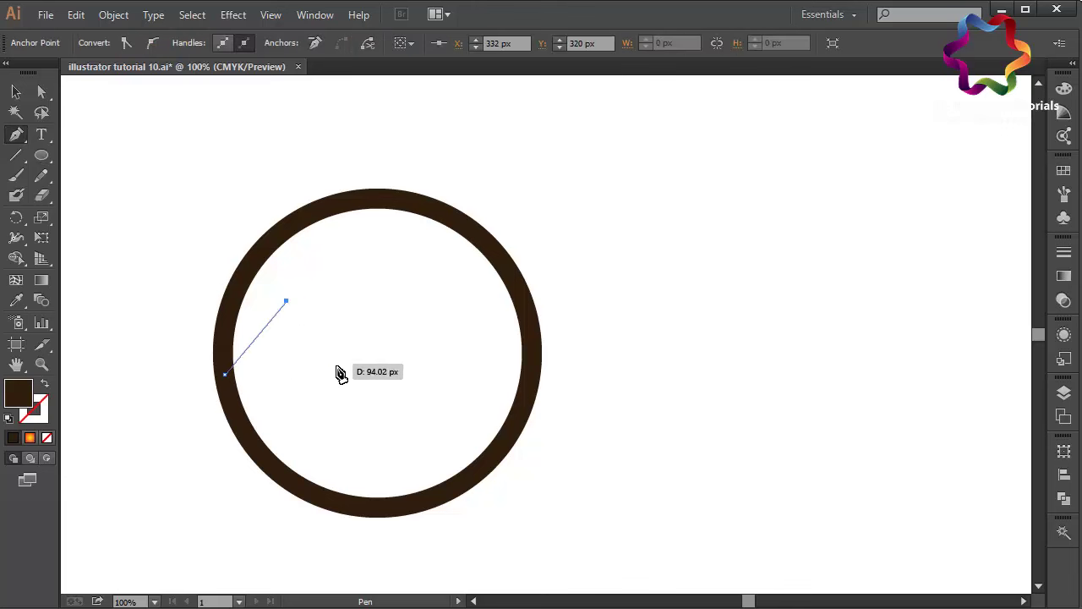
pyautogui.click(318, 342)
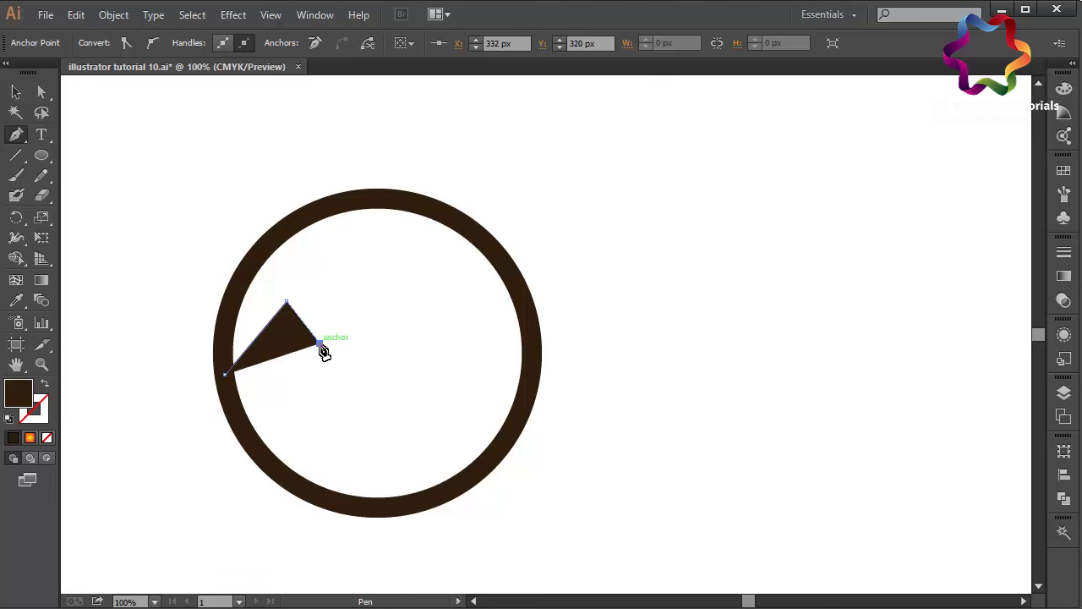
pyautogui.click(377, 231)
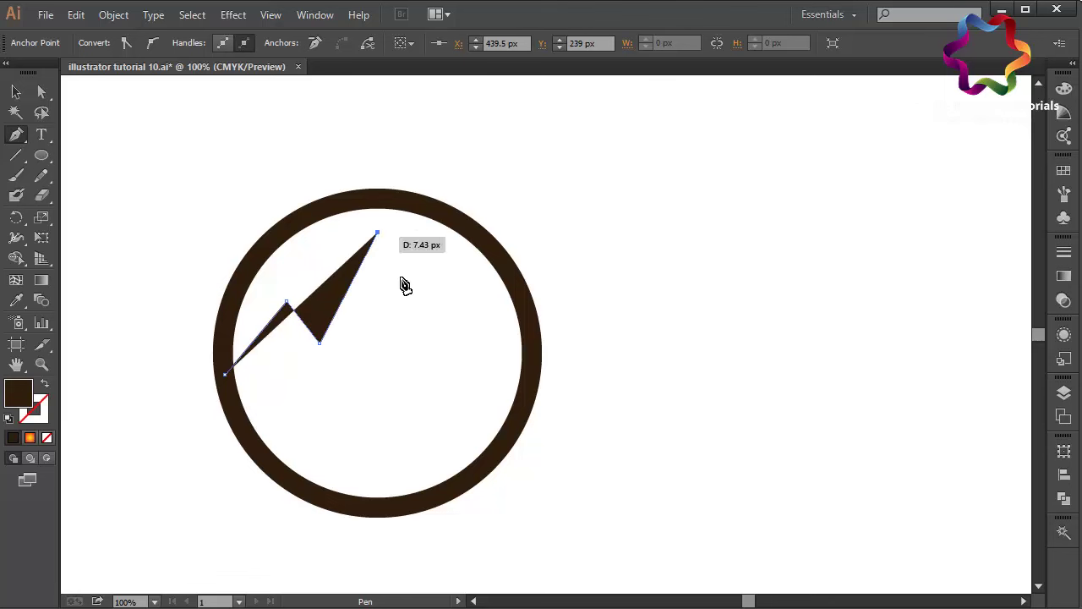
pyautogui.click(460, 395)
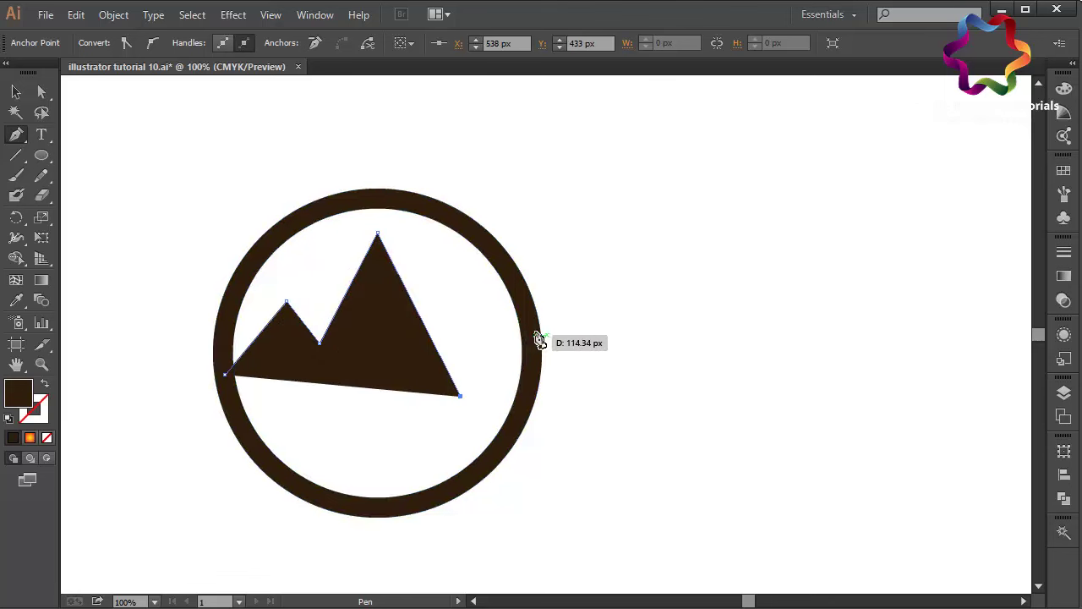
pyautogui.click(534, 343)
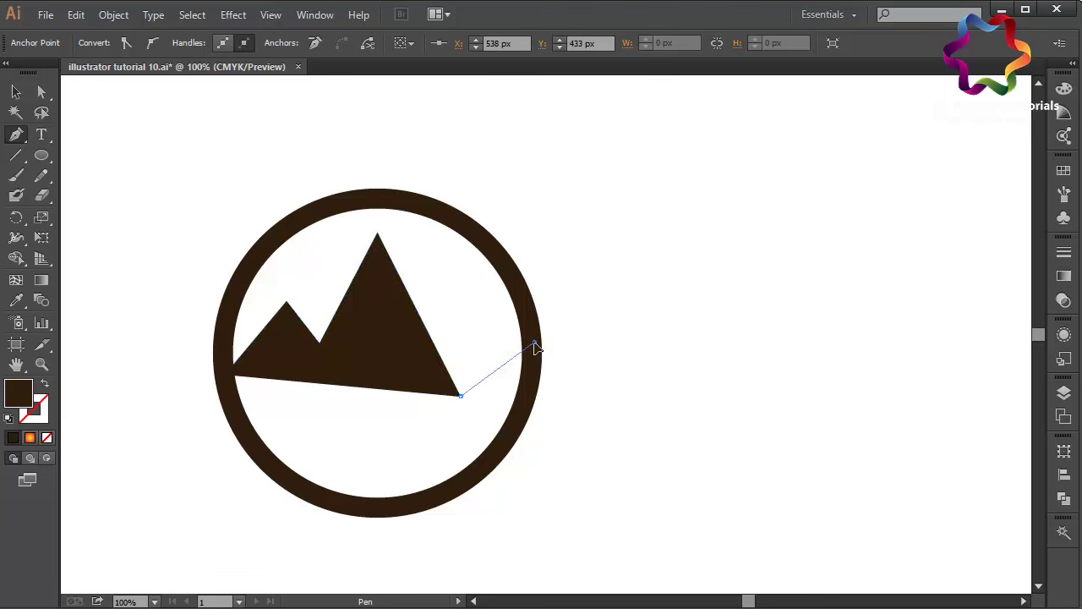
# Add the band's lower edge under the peaks and close the mountain path at its start.
pyautogui.click(534, 372)
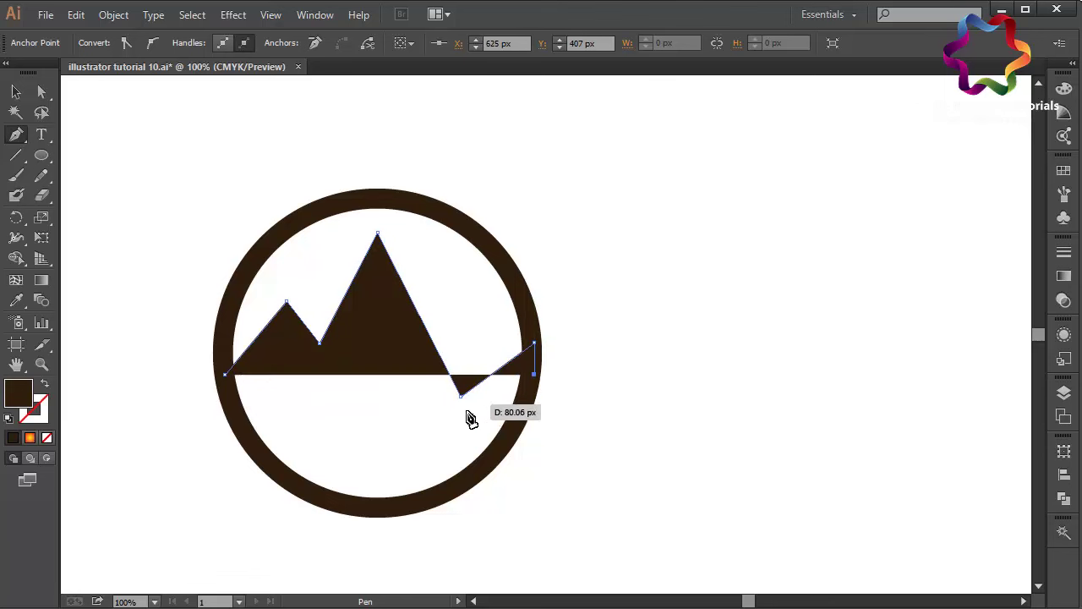
pyautogui.click(455, 427)
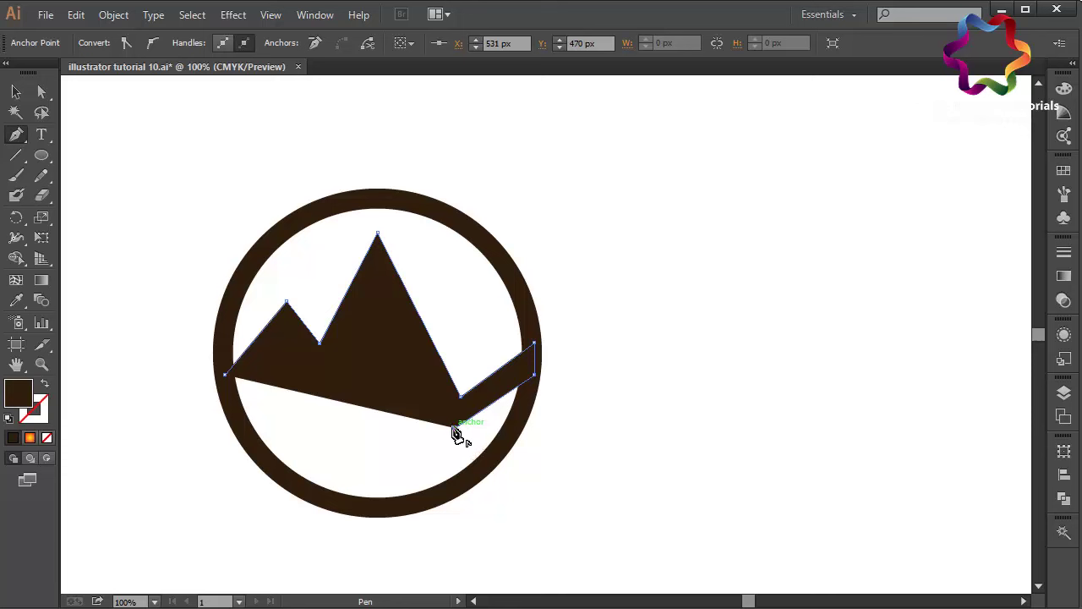
pyautogui.click(378, 270)
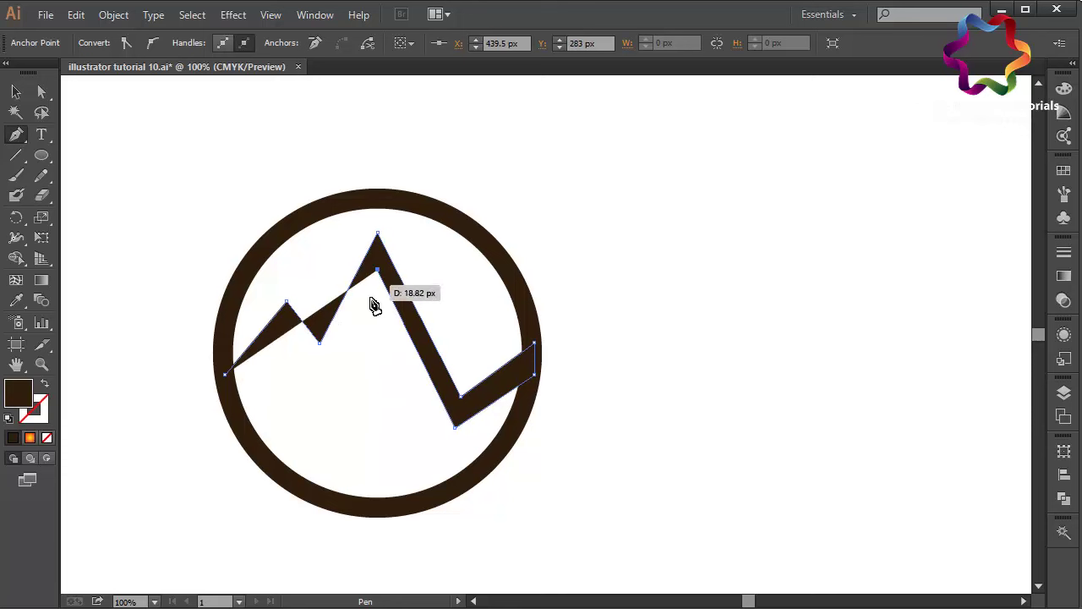
pyautogui.click(318, 375)
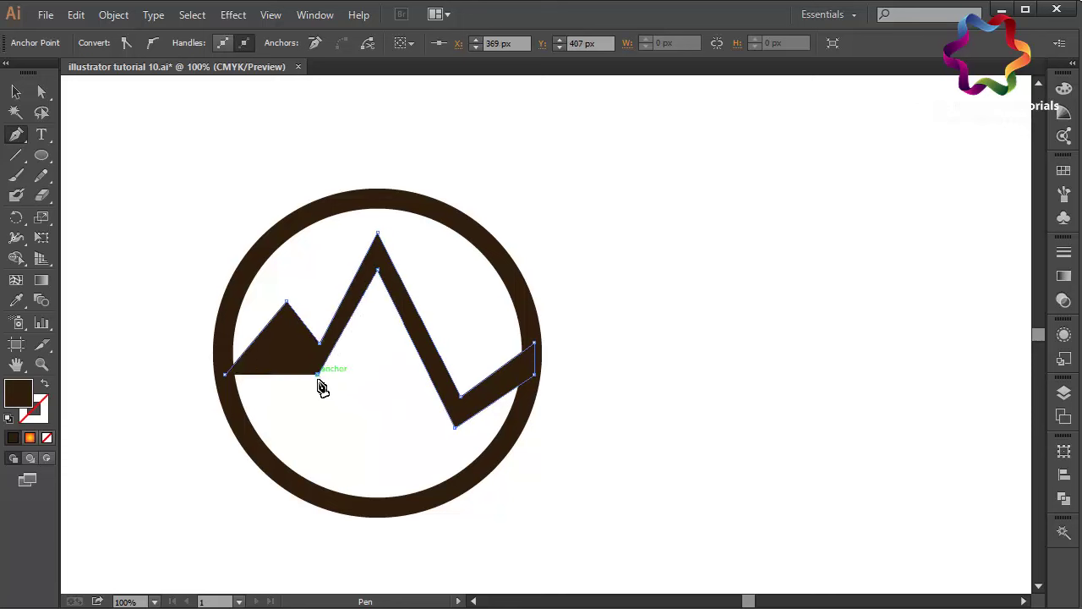
pyautogui.click(286, 326)
pyautogui.click(230, 403)
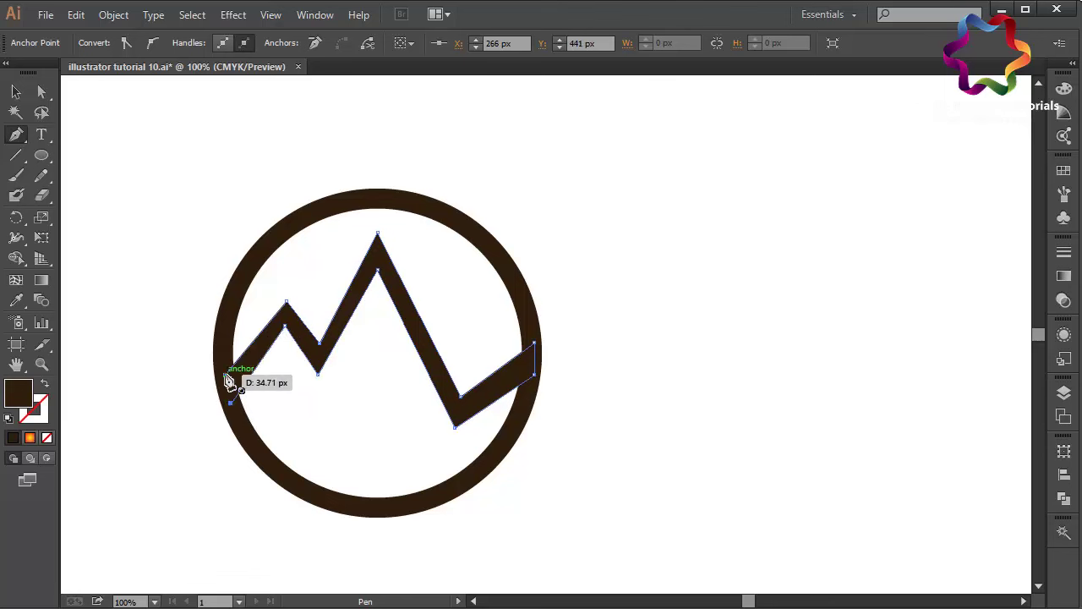
pyautogui.click(225, 374)
pyautogui.click(42, 91)
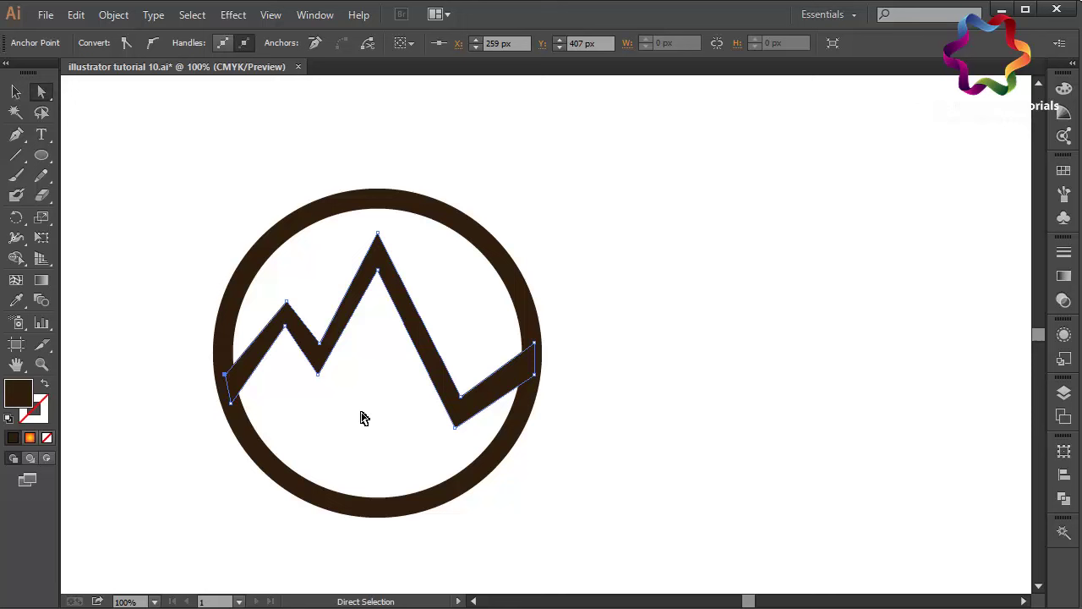
# Nudge the band's inner anchors under the small peak, the dip and the tall peak.
pyautogui.click(286, 329)
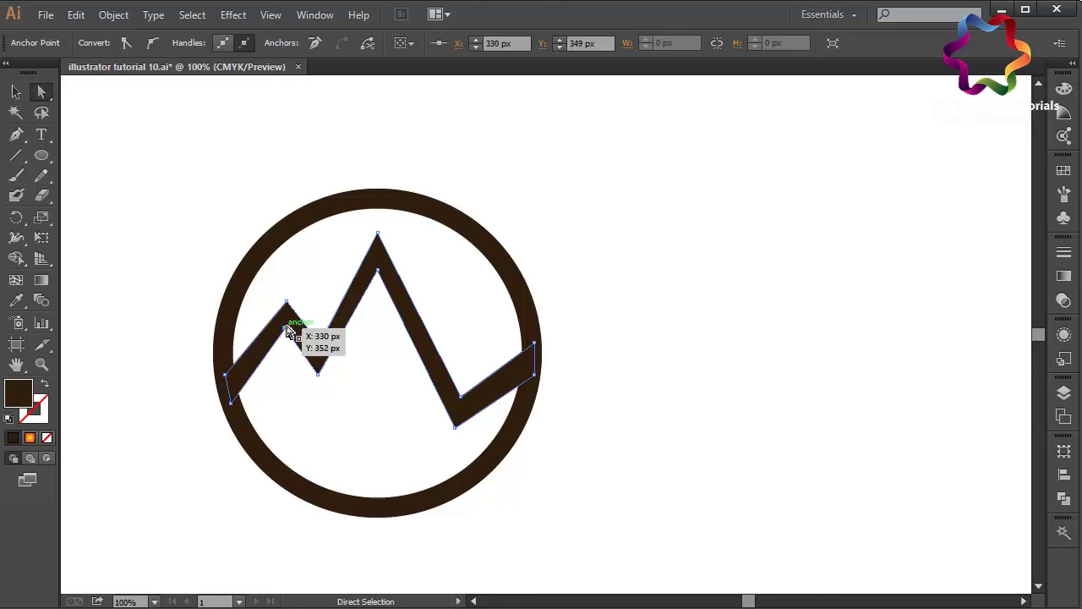
pyautogui.moveTo(286, 332); pyautogui.dragTo(288, 333)
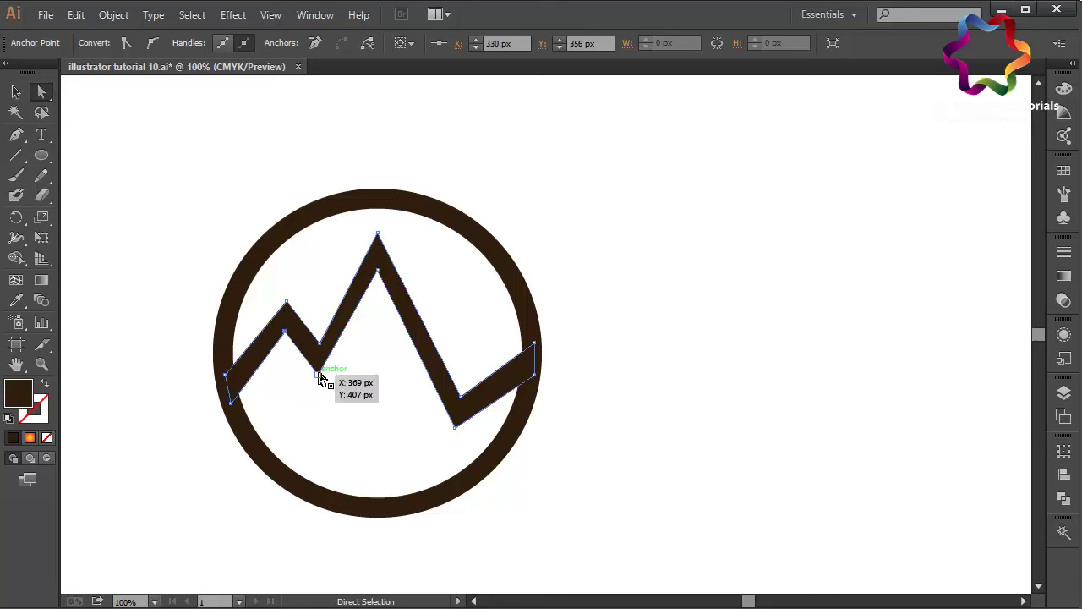
pyautogui.moveTo(322, 380); pyautogui.dragTo(321, 380)
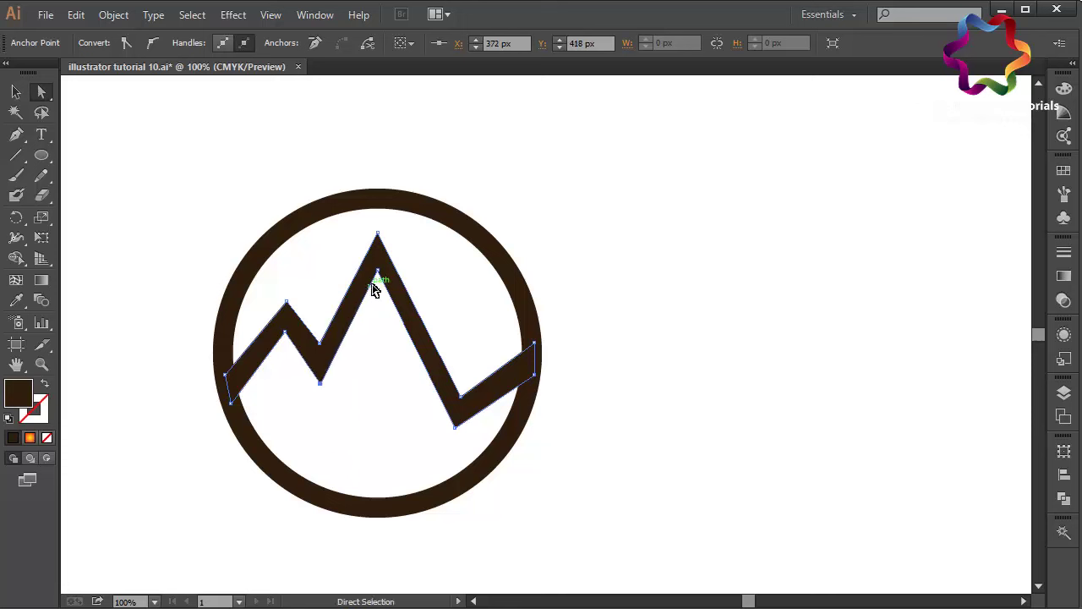
pyautogui.moveTo(383, 277); pyautogui.dragTo(385, 276)
pyautogui.press('Left')
pyautogui.press('Left')
pyautogui.press('Left')
pyautogui.press('Down')
pyautogui.press('Down')
pyautogui.press('Down')
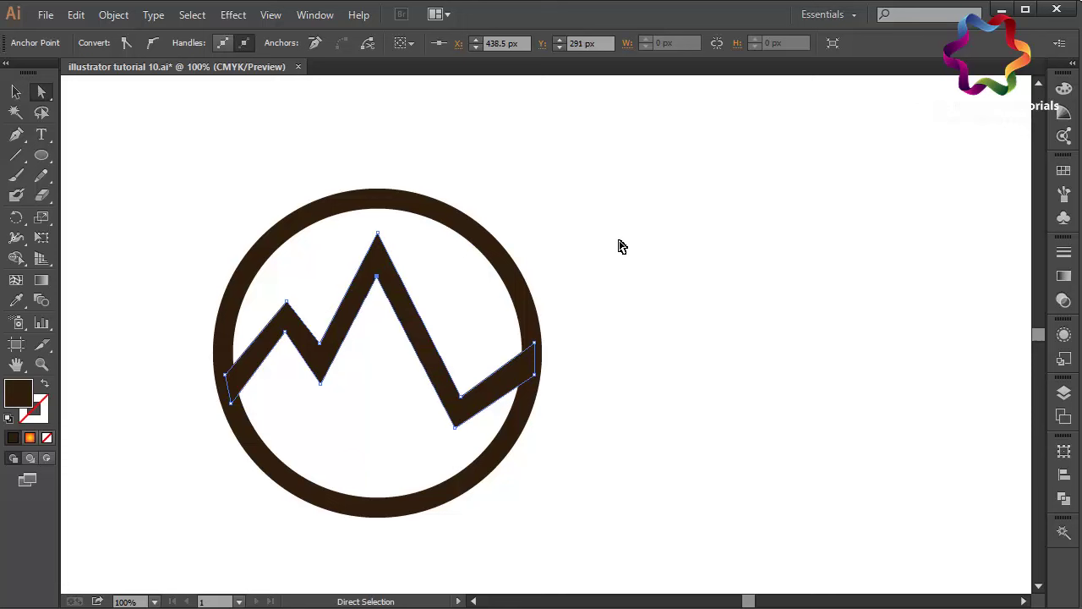
pyautogui.moveTo(455, 426); pyautogui.dragTo(454, 429)
pyautogui.click(689, 440)
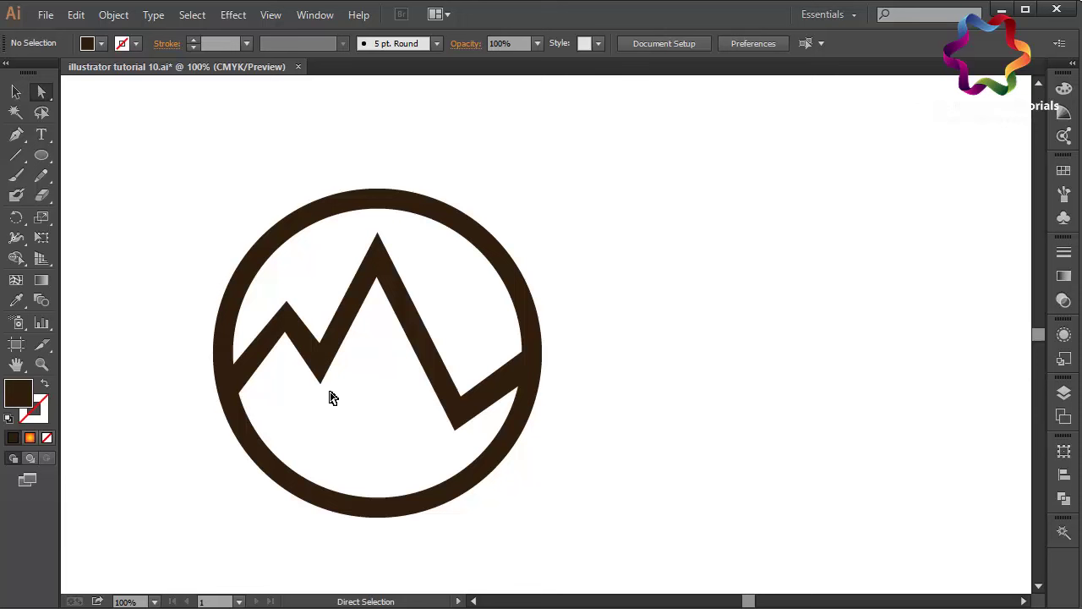
pyautogui.moveTo(321, 386); pyautogui.dragTo(323, 388)
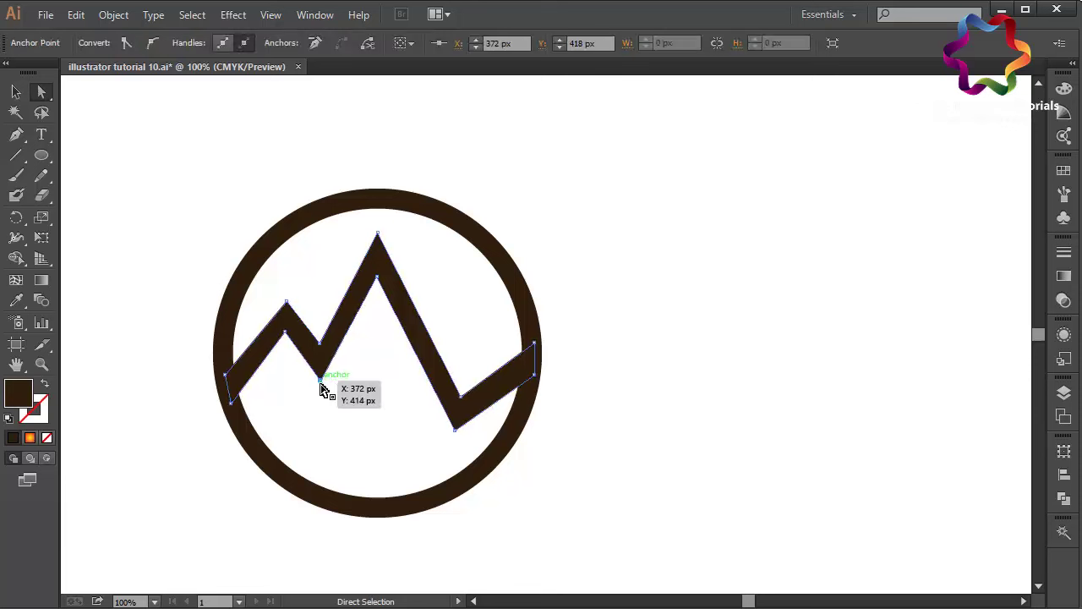
pyautogui.press('p')
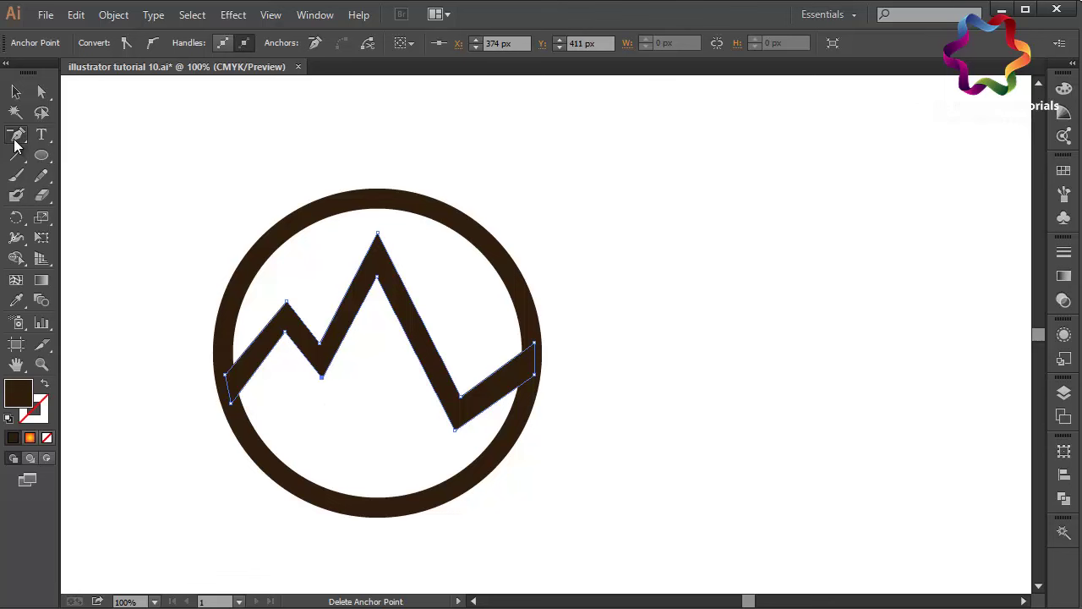
# Try an orange fill, then restore the fill to the ring's dark brown.
pyautogui.click(15, 92)
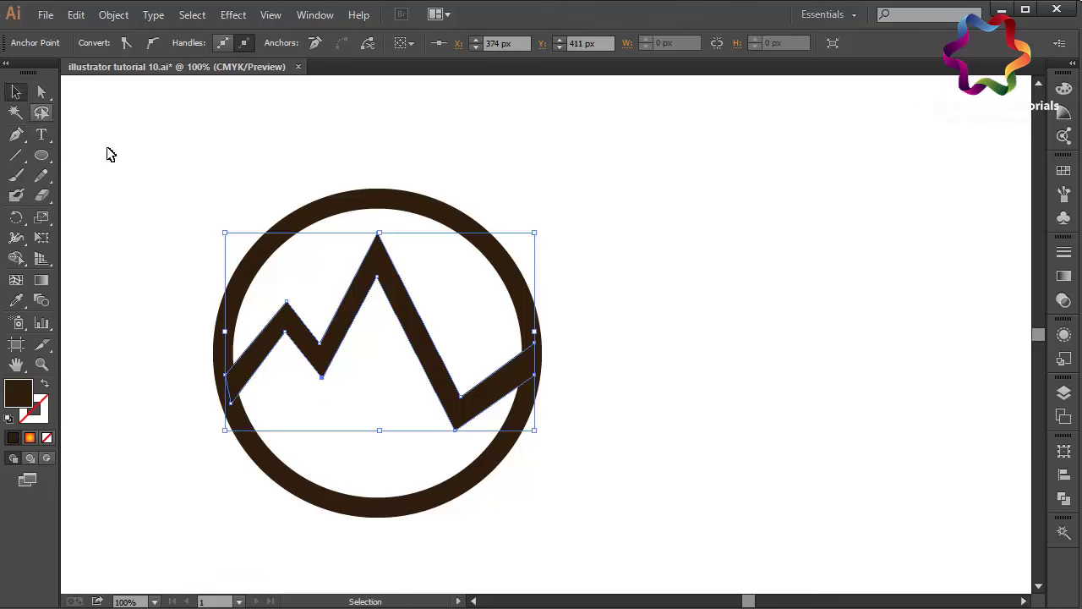
pyautogui.click(110, 153)
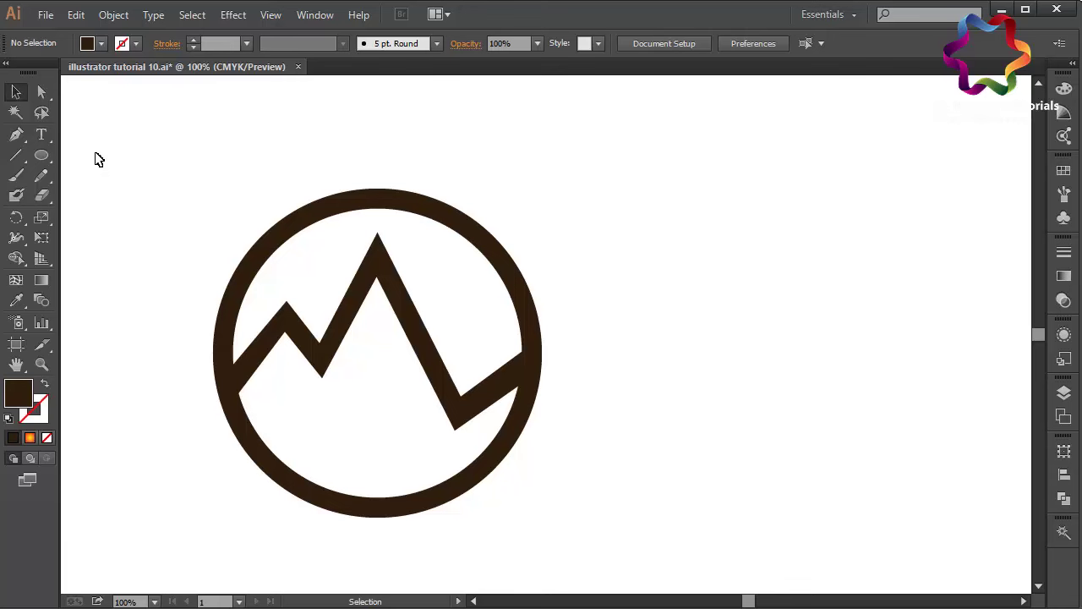
pyautogui.doubleClick(25, 404)
pyautogui.moveTo(381, 382); pyautogui.dragTo(416, 474)
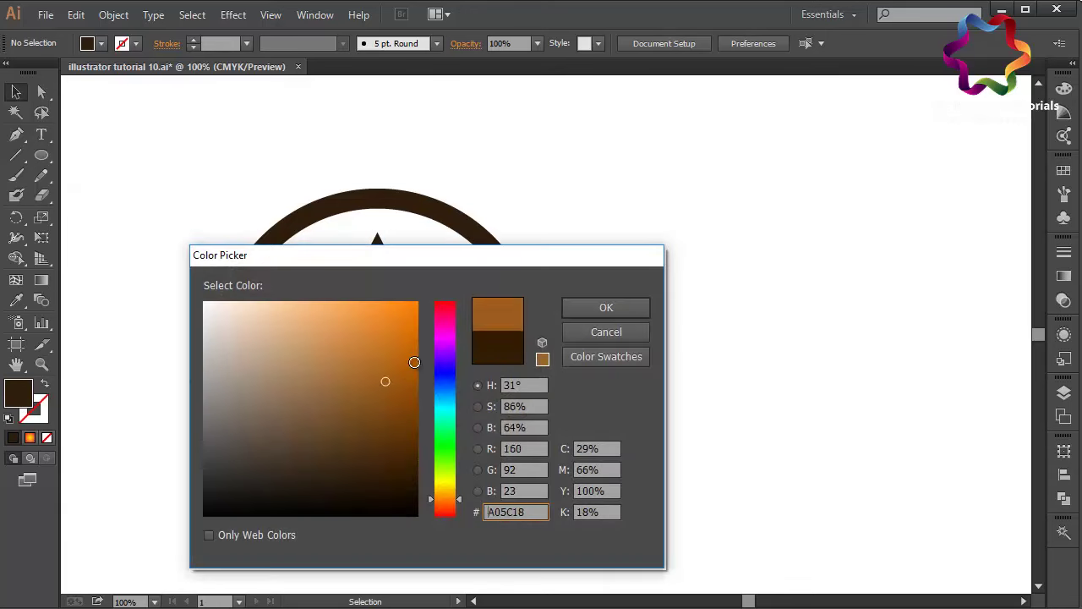
pyautogui.click(418, 354)
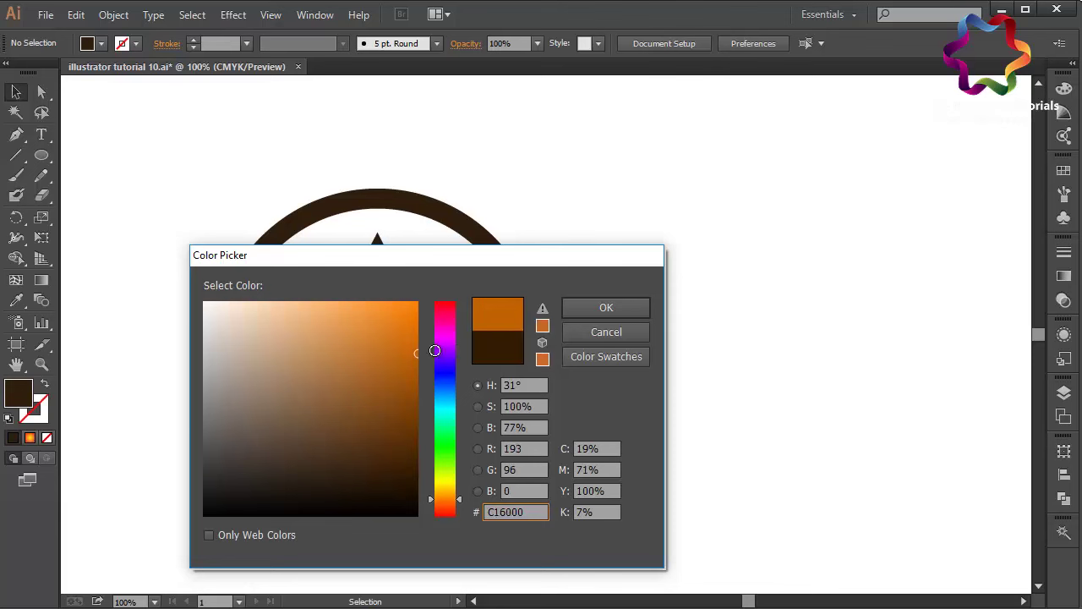
pyautogui.click(585, 311)
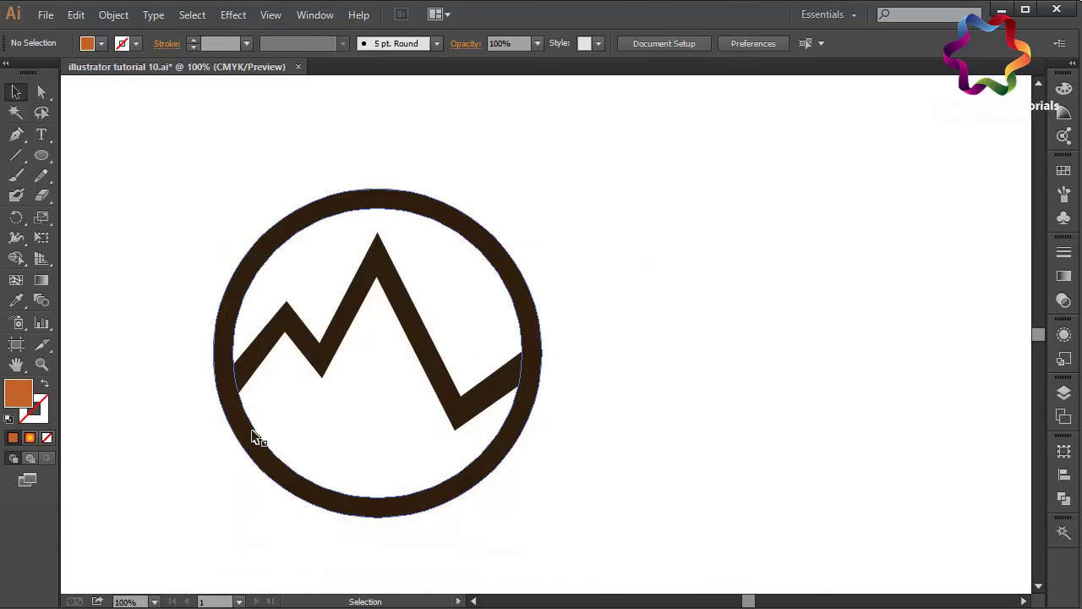
pyautogui.click(291, 224)
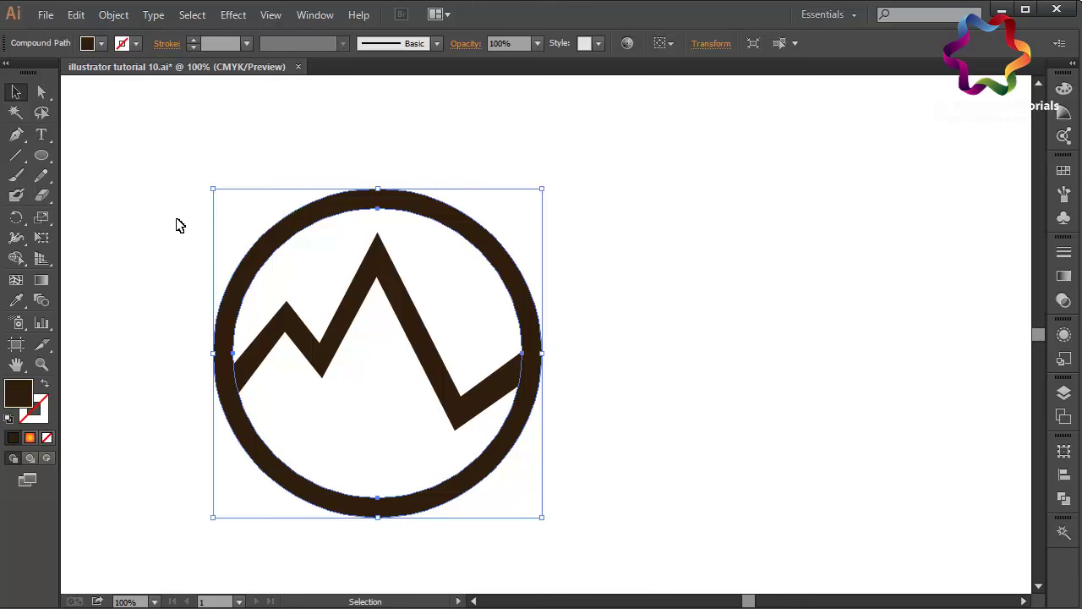
pyautogui.click(177, 222)
pyautogui.click(15, 137)
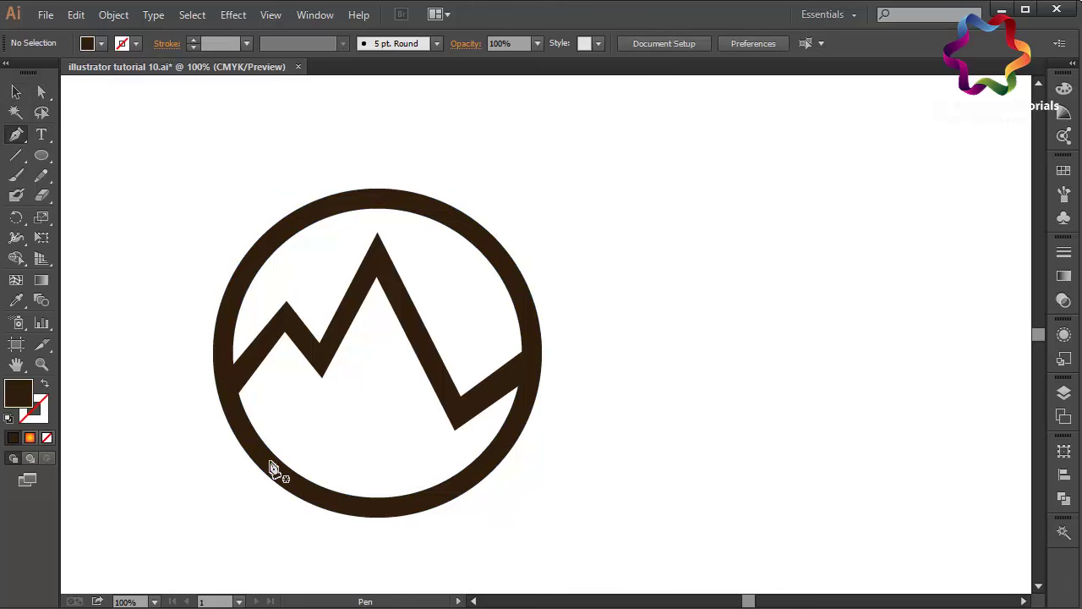
# Draw a closed curved band from the circle's left edge to its bottom right and back.
pyautogui.click(229, 393)
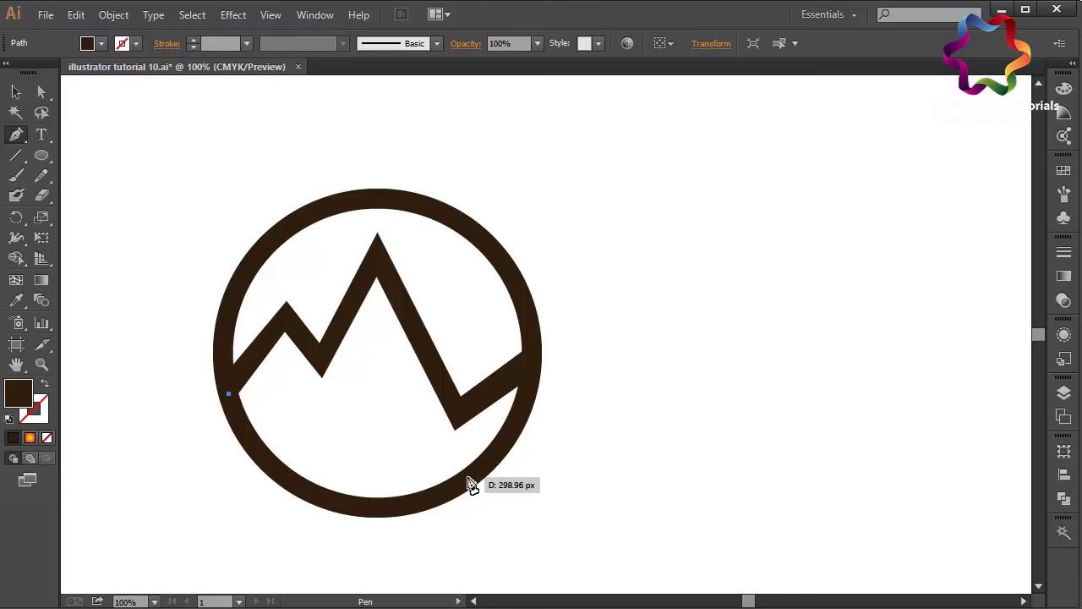
pyautogui.moveTo(449, 491)
pyautogui.mouseDown()
pyautogui.moveTo(536, 594)
pyautogui.moveTo(523, 462)
pyautogui.mouseUp()
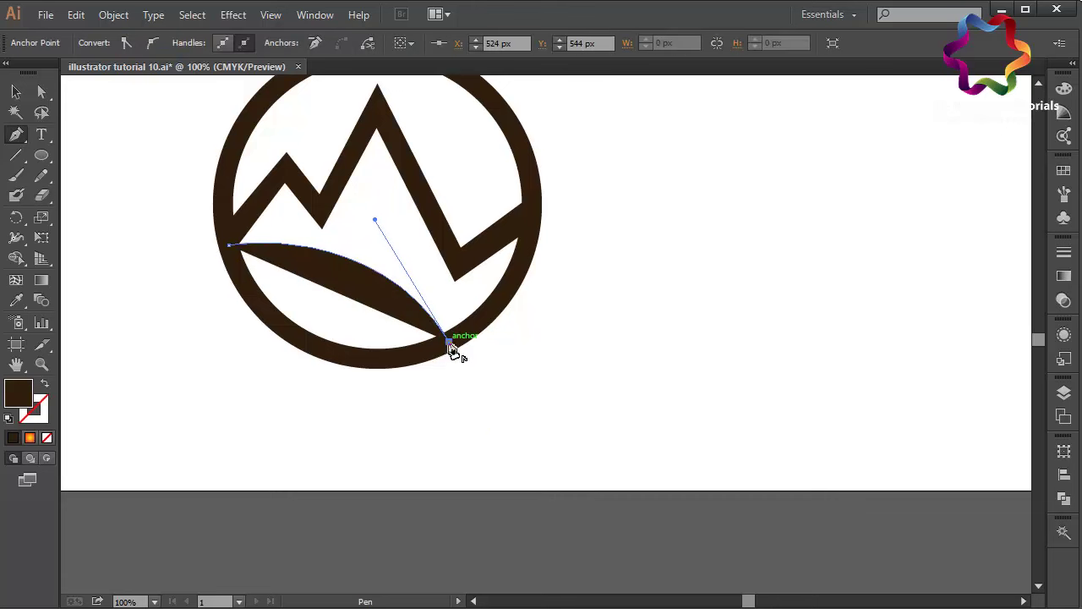
pyautogui.moveTo(448, 341)
pyautogui.mouseDown()
pyautogui.moveTo(431, 359)
pyautogui.moveTo(426, 349)
pyautogui.mouseUp()
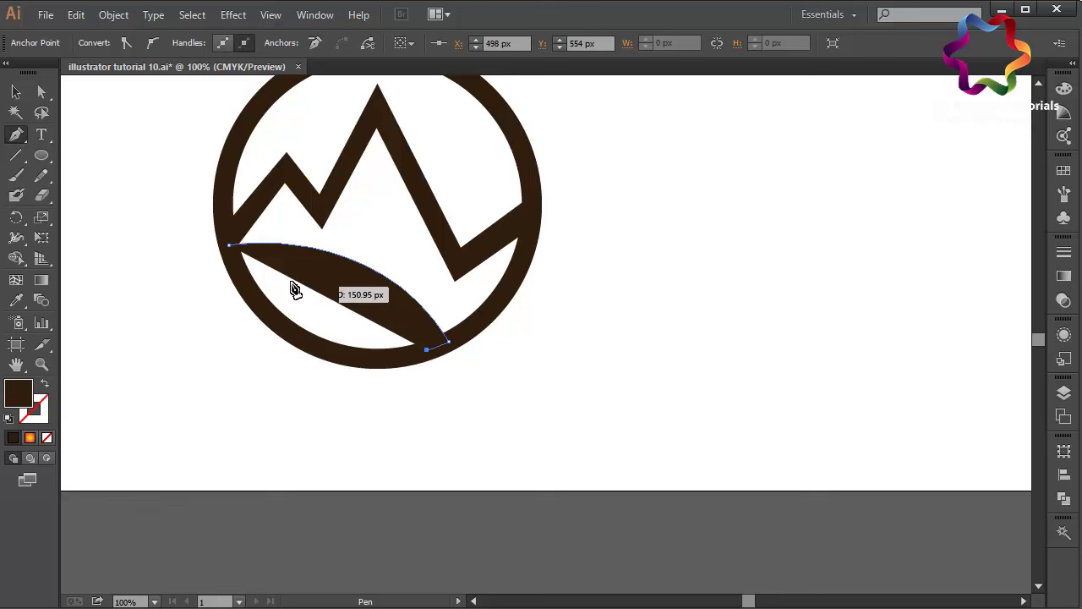
pyautogui.moveTo(295, 290)
pyautogui.mouseDown()
pyautogui.moveTo(236, 269)
pyautogui.moveTo(123, 291)
pyautogui.moveTo(133, 287)
pyautogui.mouseUp()
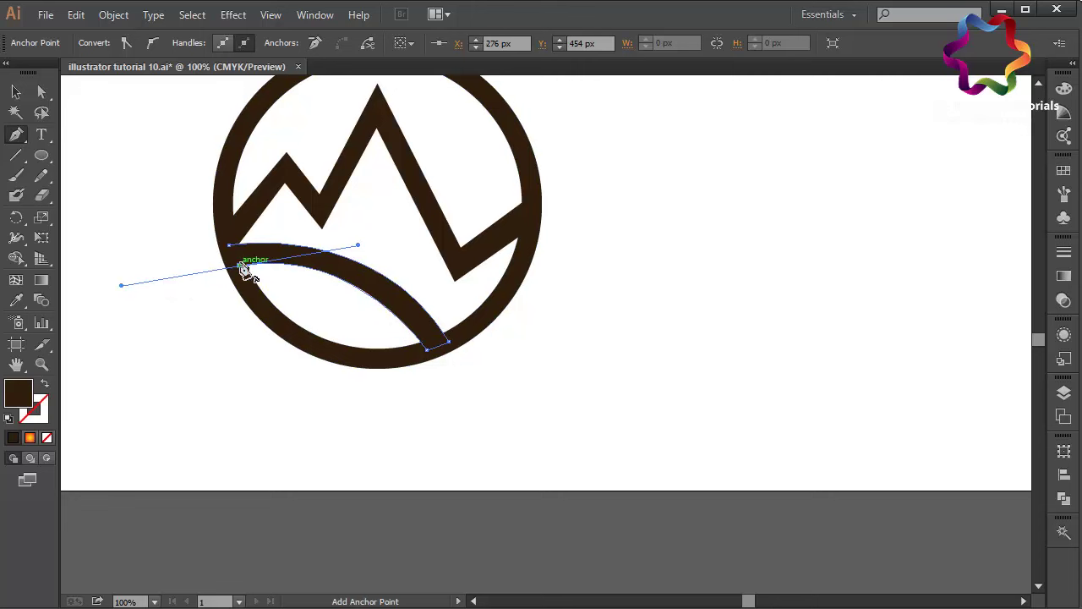
pyautogui.moveTo(230, 247); pyautogui.dragTo(229, 249)
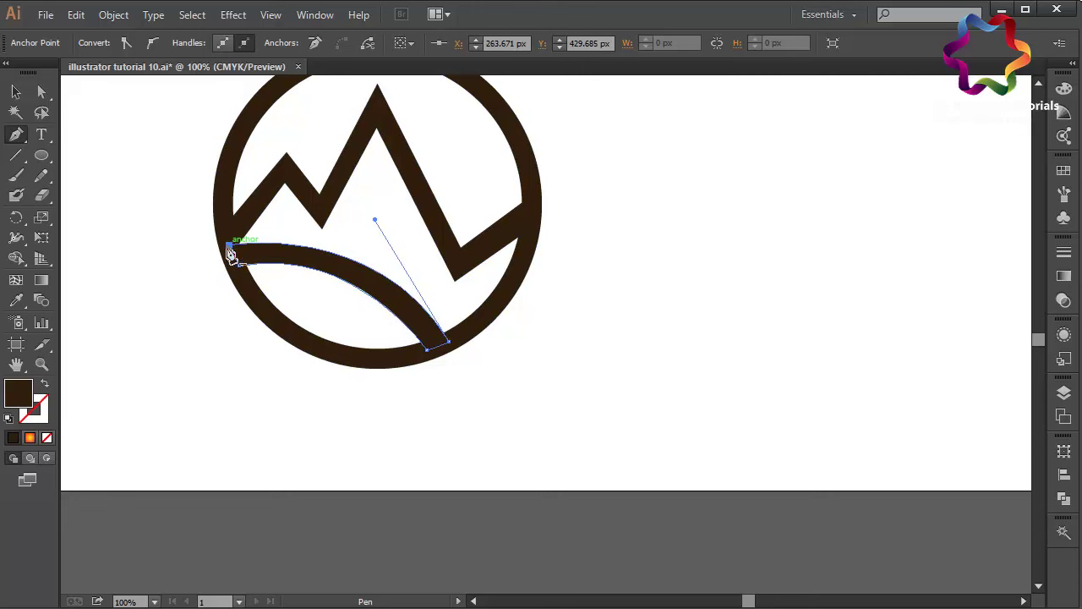
pyautogui.click(18, 93)
pyautogui.click(144, 155)
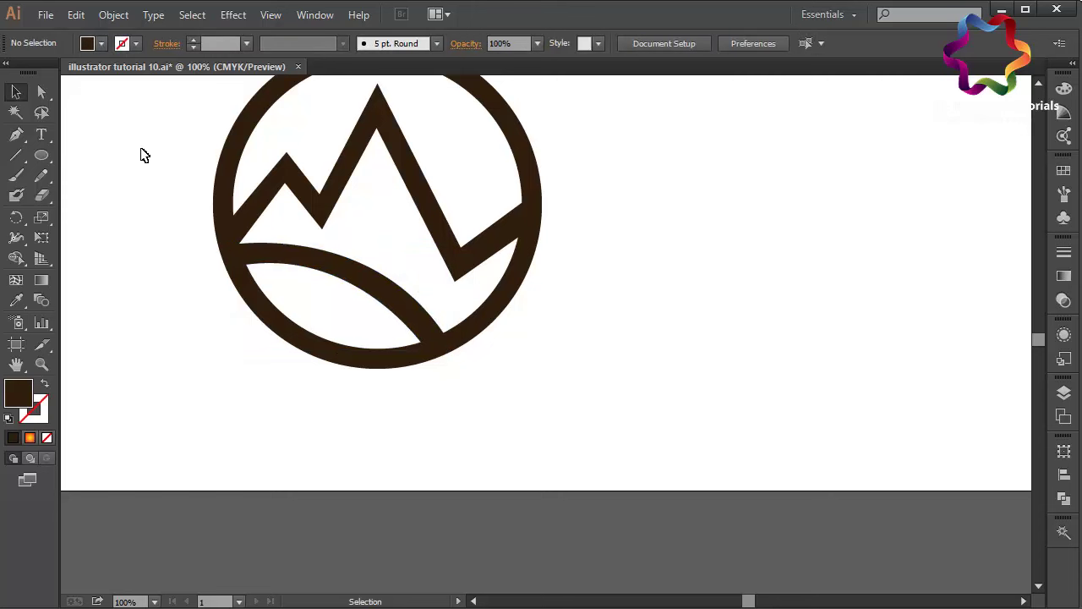
# Set the fill colour to brown #513017.
pyautogui.click(18, 138)
pyautogui.doubleClick(19, 396)
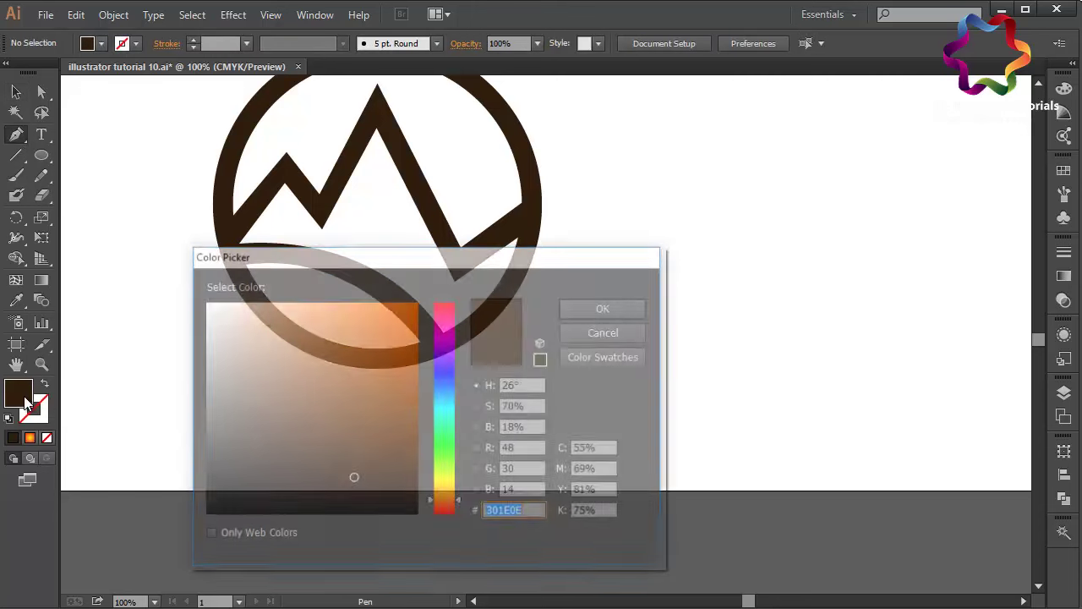
pyautogui.click(359, 445)
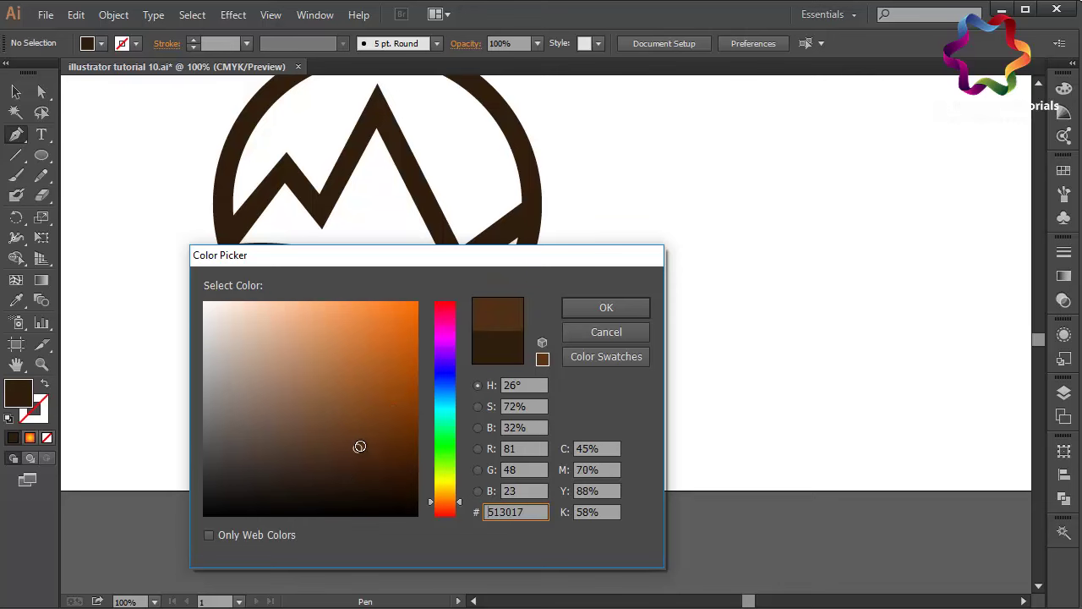
pyautogui.click(605, 307)
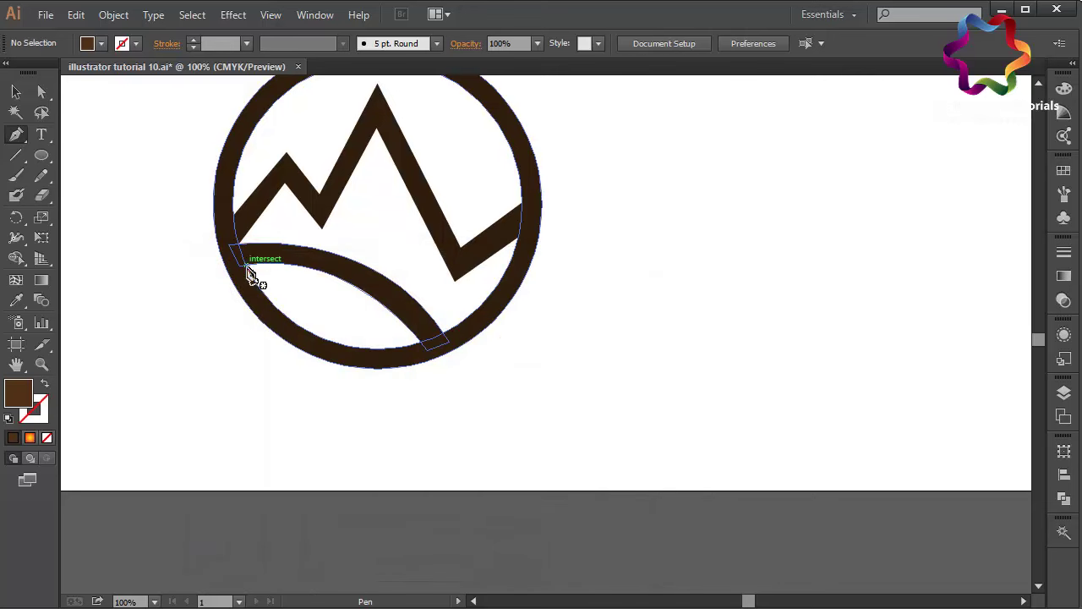
# Draw a closed leaf shape below the curved band and recolour it a warmer reddish brown.
pyautogui.click(247, 269)
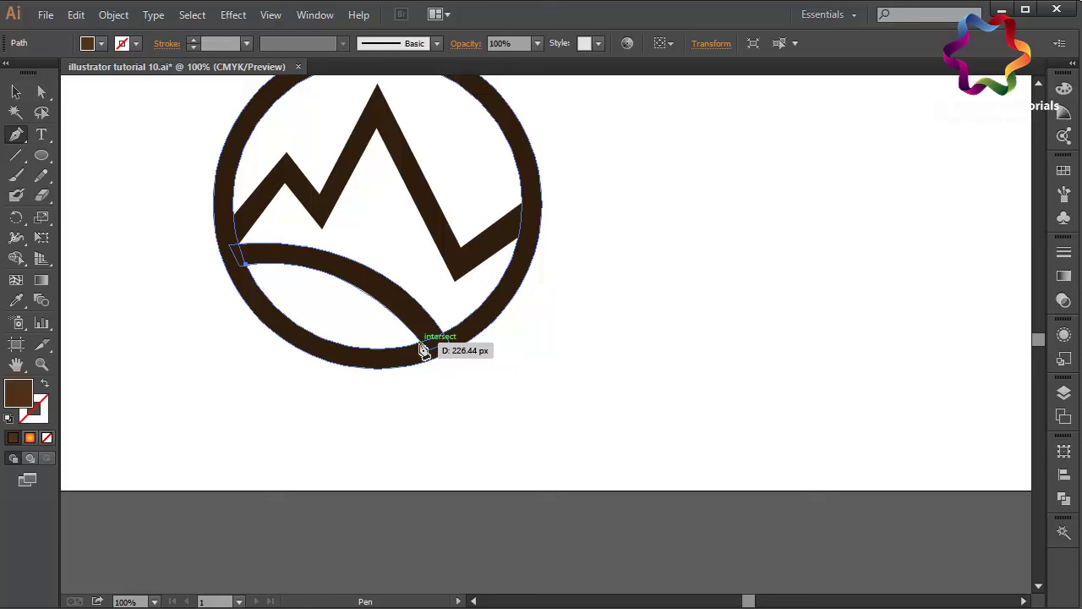
pyautogui.moveTo(421, 342); pyautogui.dragTo(499, 449)
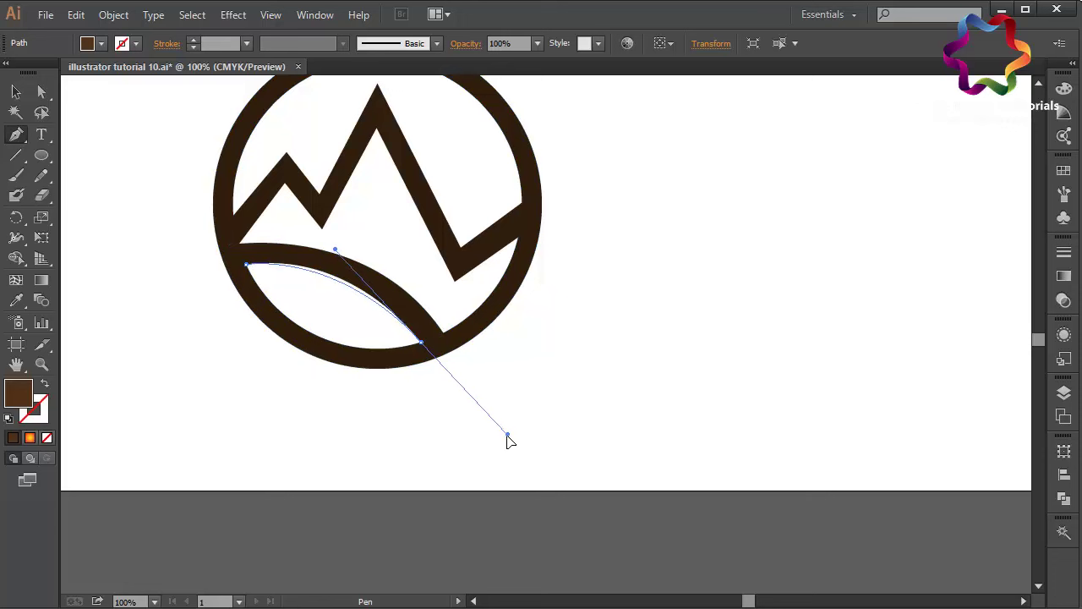
pyautogui.click(421, 344)
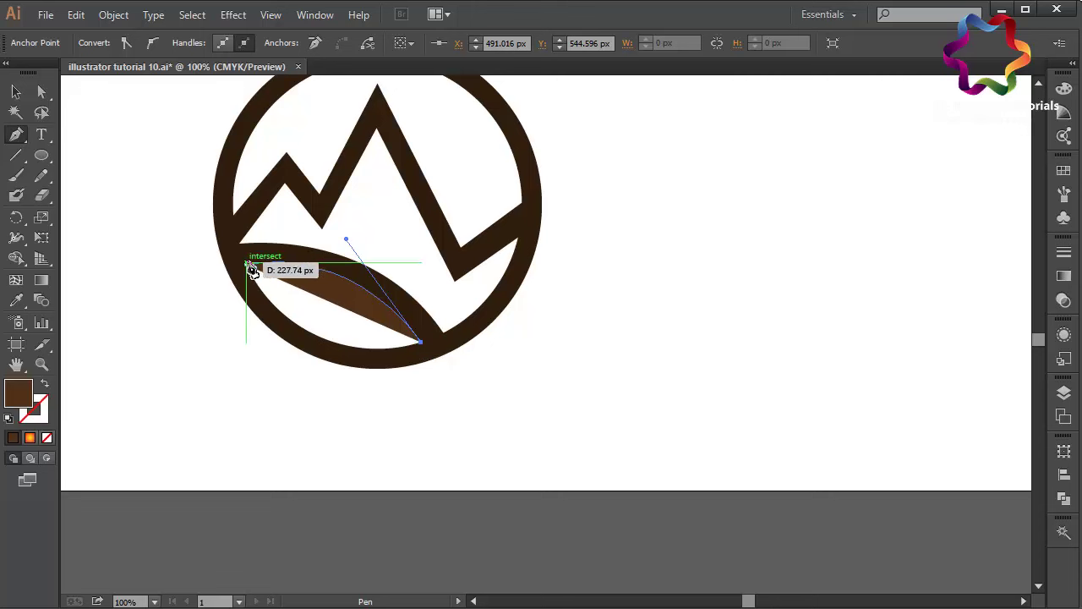
pyautogui.moveTo(247, 267); pyautogui.dragTo(193, 161)
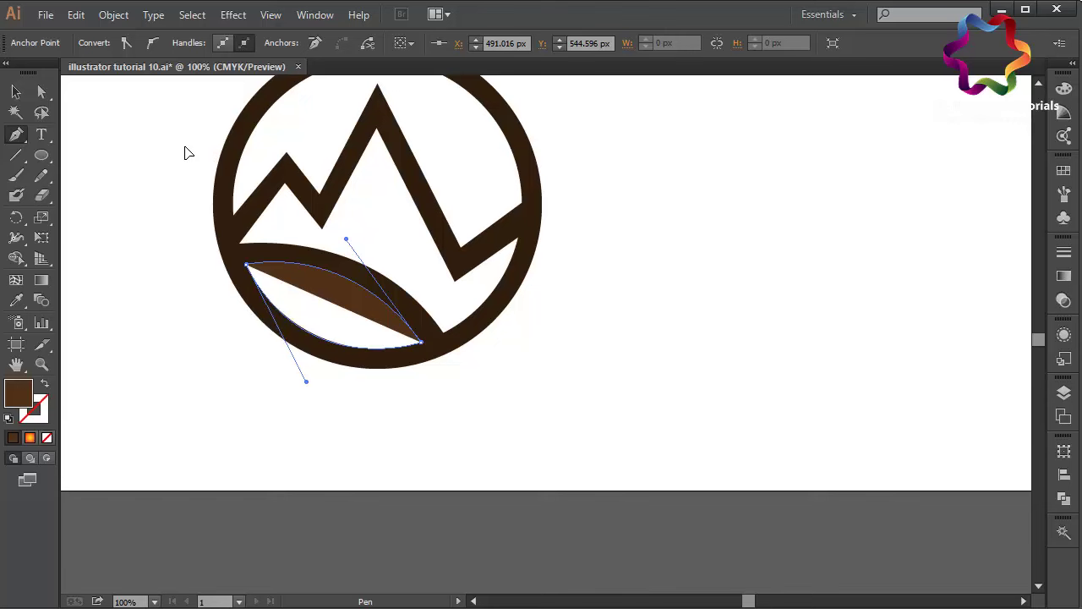
pyautogui.moveTo(193, 161); pyautogui.dragTo(188, 153)
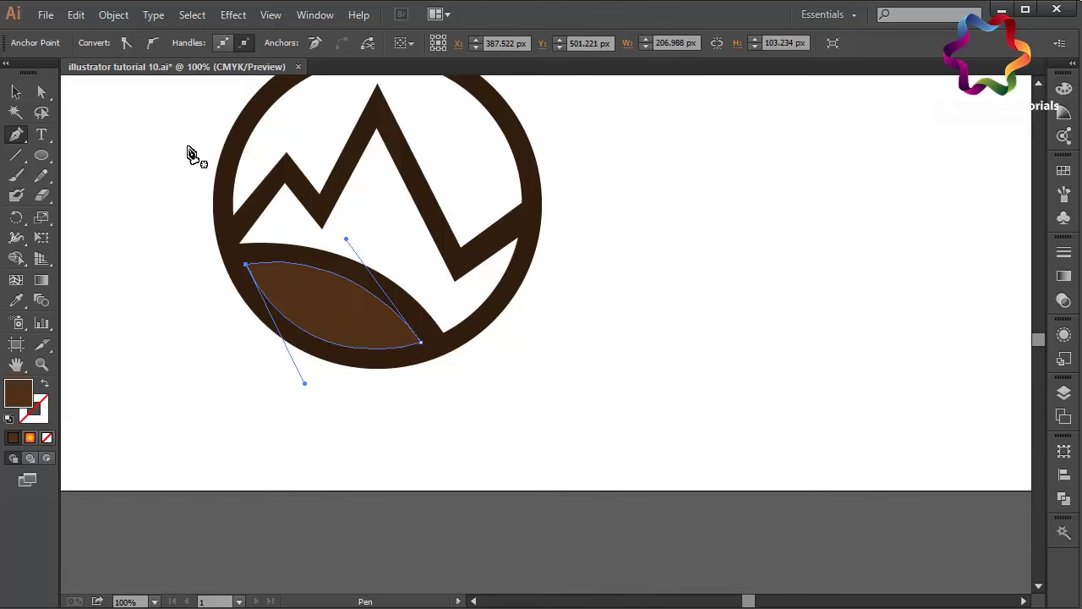
pyautogui.doubleClick(23, 404)
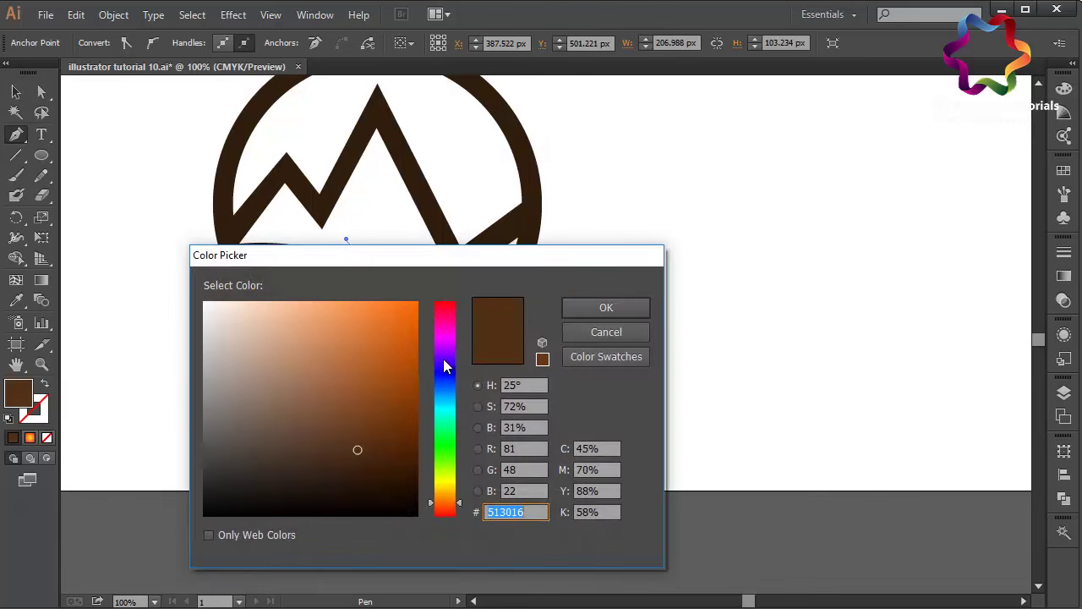
pyautogui.moveTo(380, 425)
pyautogui.mouseDown()
pyautogui.moveTo(398, 429)
pyautogui.moveTo(387, 412)
pyautogui.mouseUp()
pyautogui.click(630, 304)
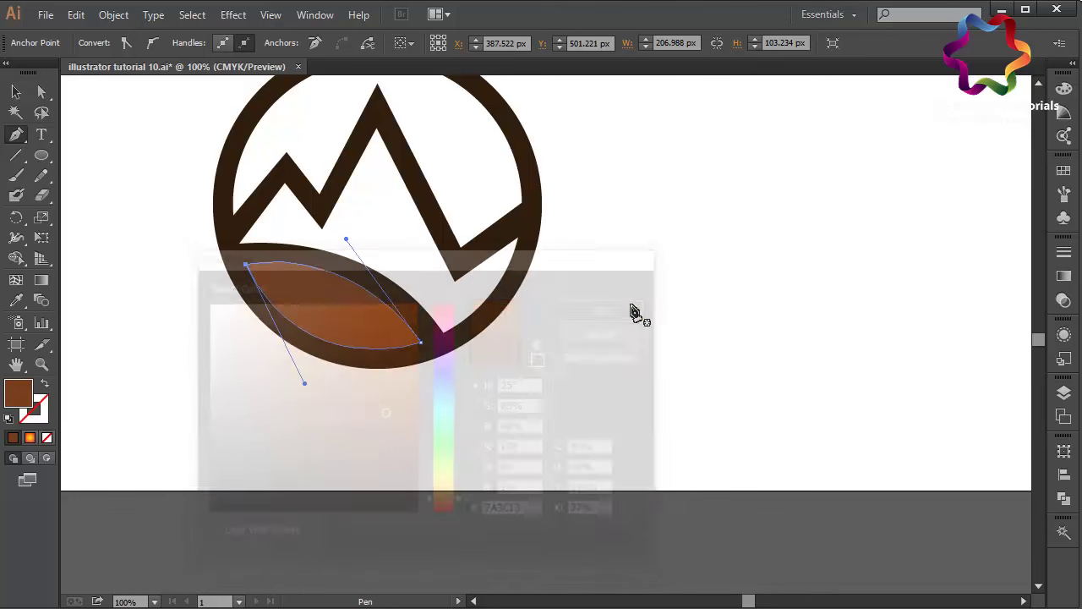
# Draw a closed triangular path inside the small left peak.
pyautogui.click(286, 184)
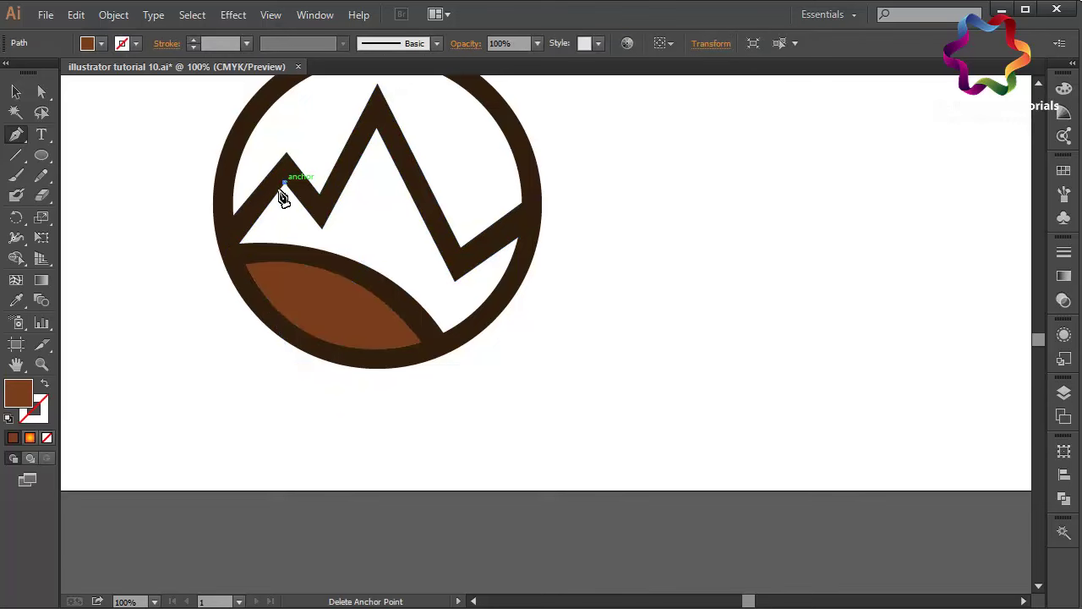
pyautogui.click(240, 245)
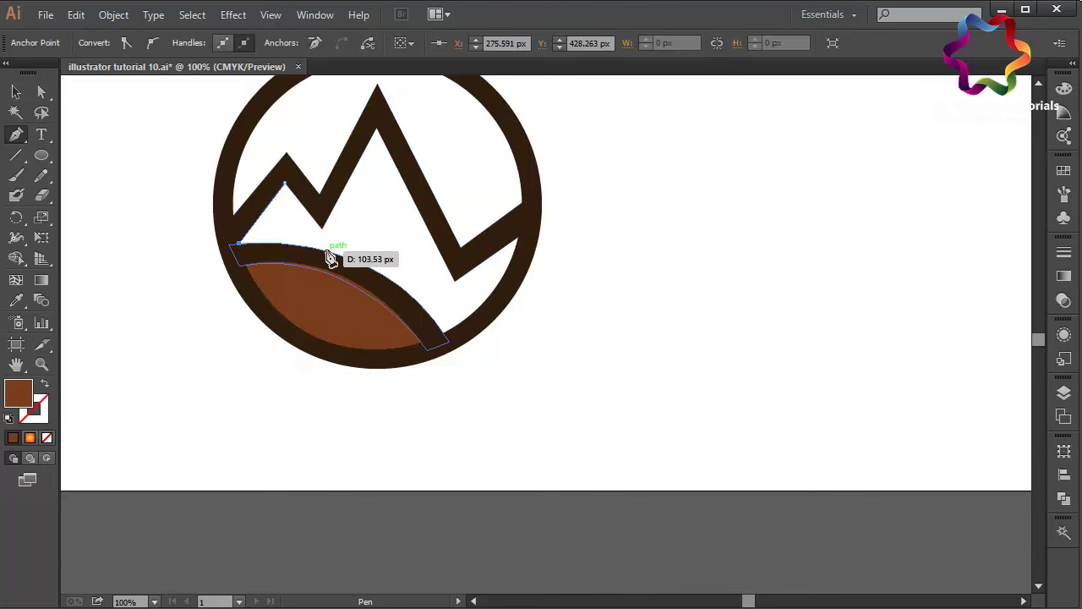
pyautogui.moveTo(326, 251); pyautogui.dragTo(366, 267)
pyautogui.click(362, 257)
pyautogui.click(284, 183)
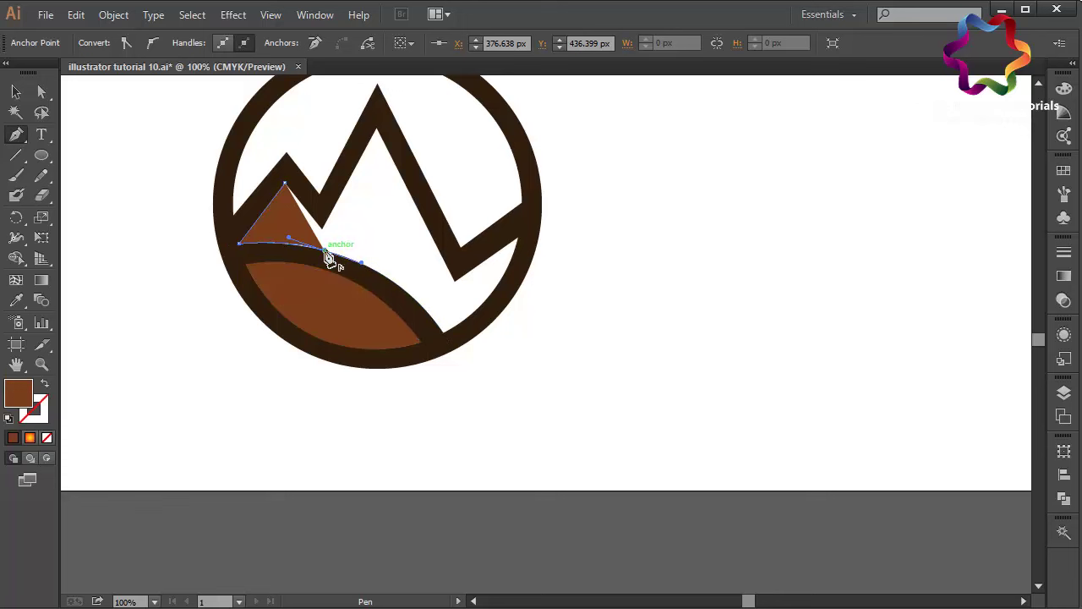
pyautogui.click(285, 183)
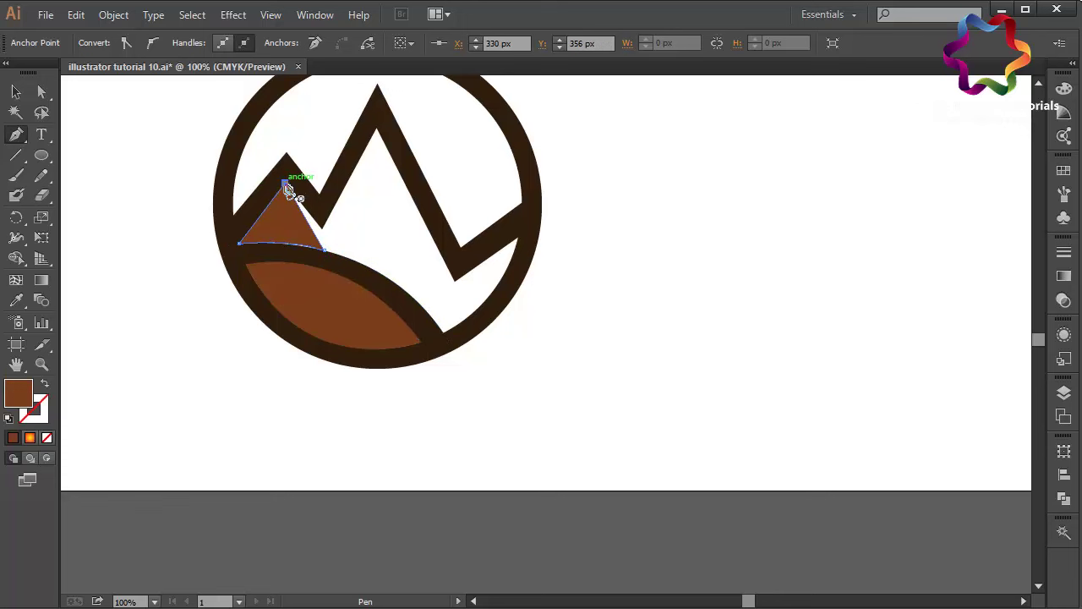
# Bend the triangle's bottom edge so it follows the hill band beneath it.
pyautogui.click(42, 93)
pyautogui.click(363, 269)
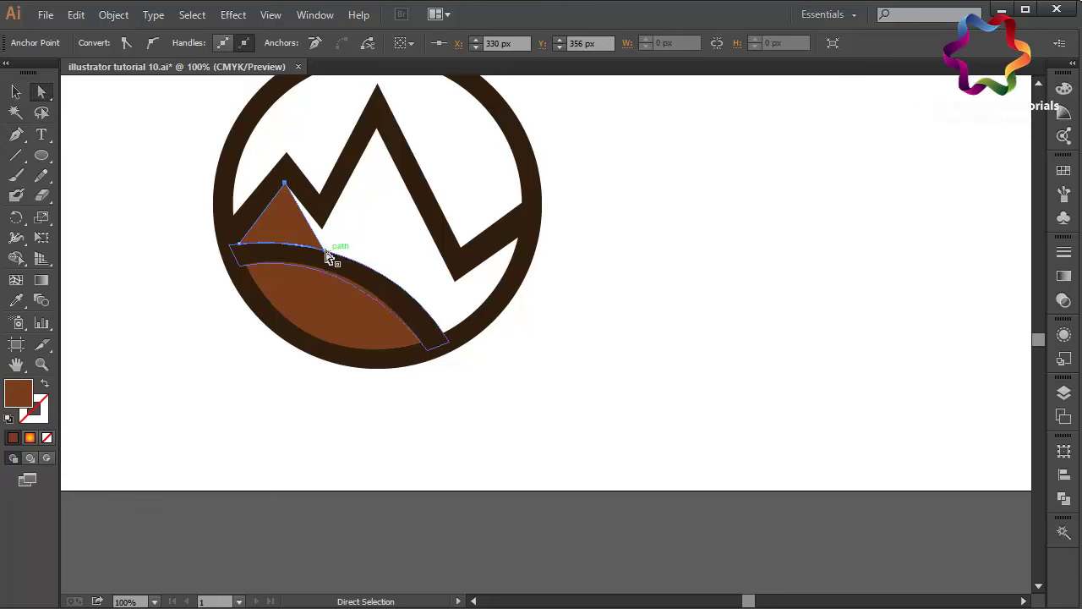
pyautogui.moveTo(325, 252)
pyautogui.mouseDown()
pyautogui.moveTo(348, 261)
pyautogui.moveTo(297, 243)
pyautogui.mouseUp()
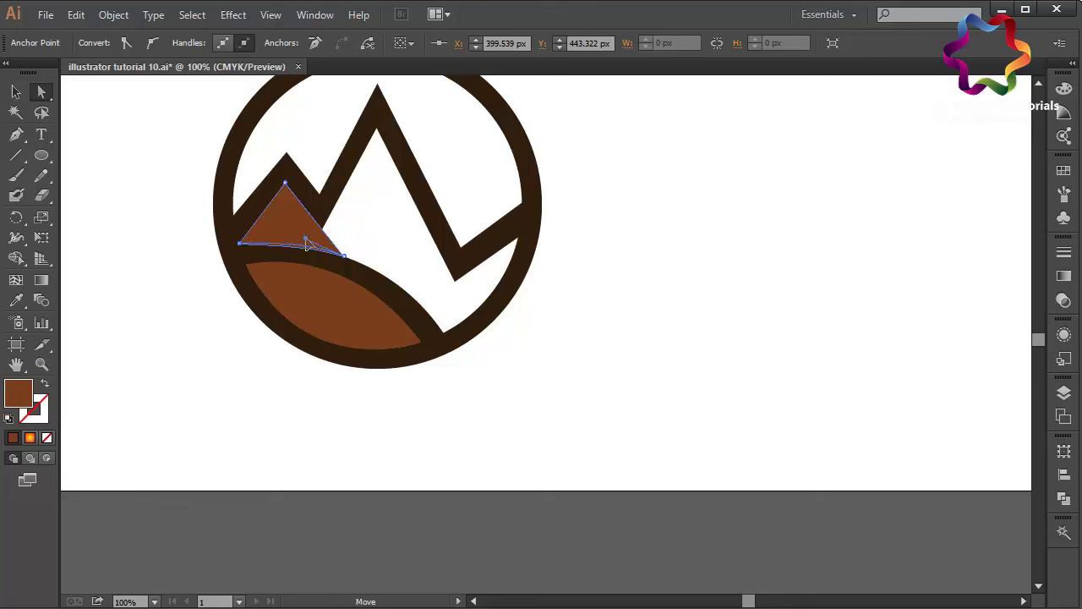
pyautogui.click(135, 237)
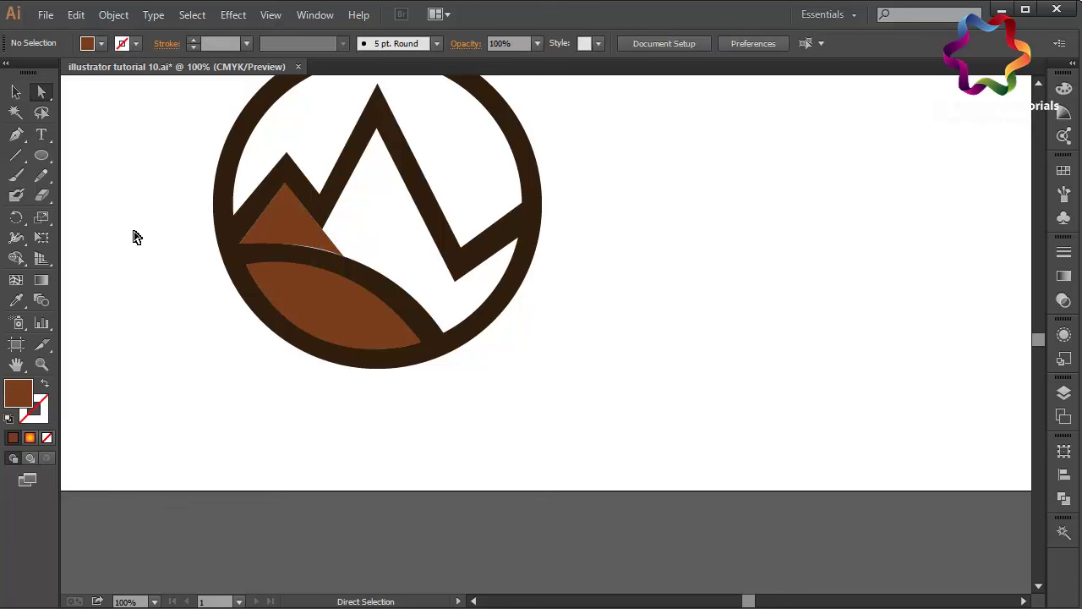
pyautogui.click(343, 255)
pyautogui.moveTo(307, 243); pyautogui.dragTo(295, 243)
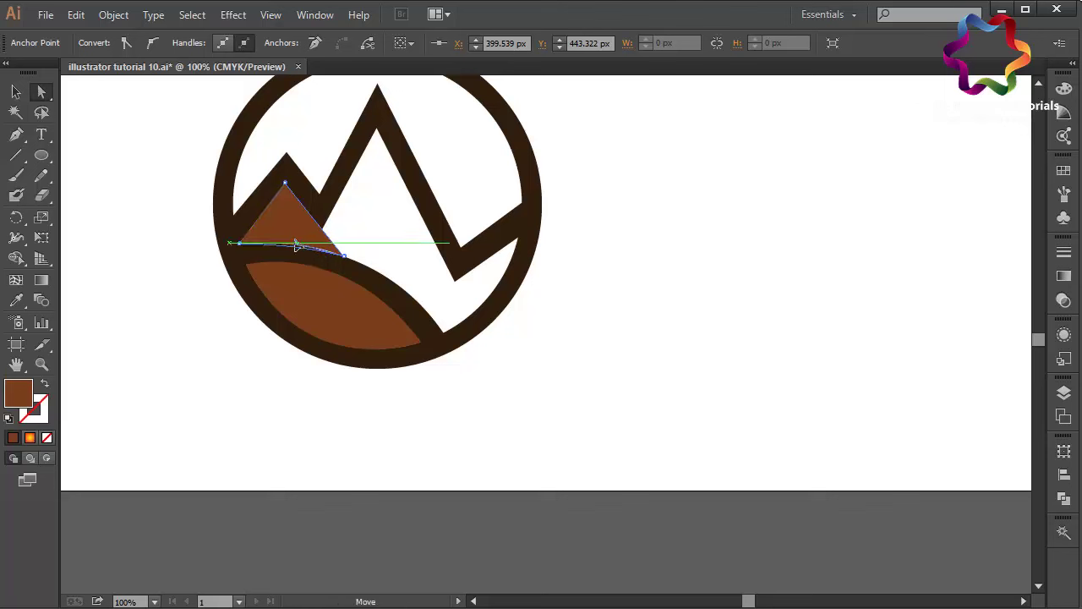
pyautogui.click(100, 246)
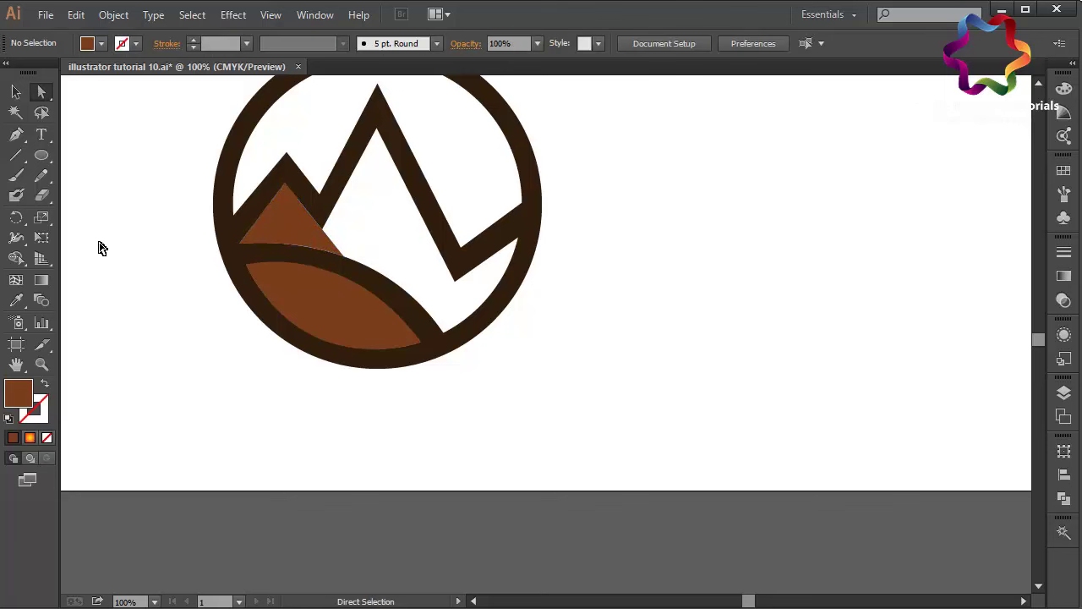
pyautogui.click(275, 241)
pyautogui.click(343, 259)
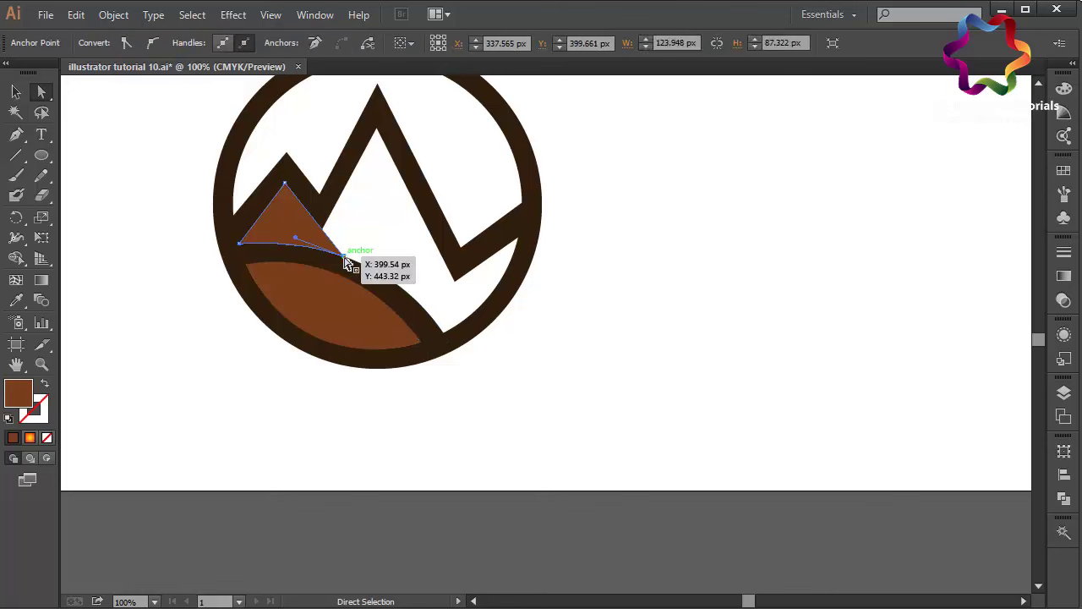
pyautogui.moveTo(298, 243); pyautogui.dragTo(293, 243)
pyautogui.click(140, 238)
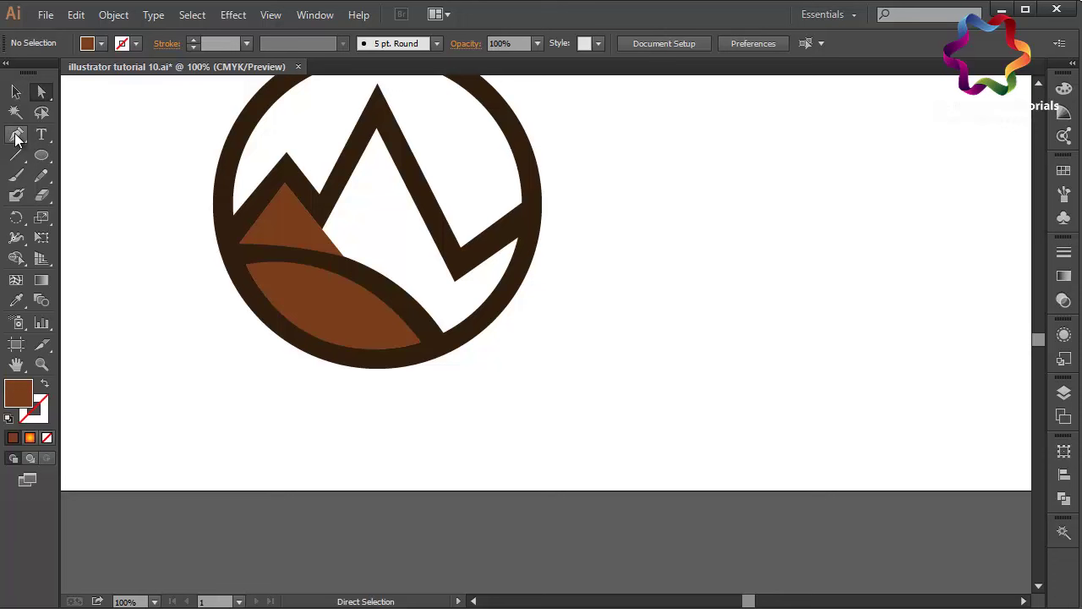
pyautogui.click(16, 137)
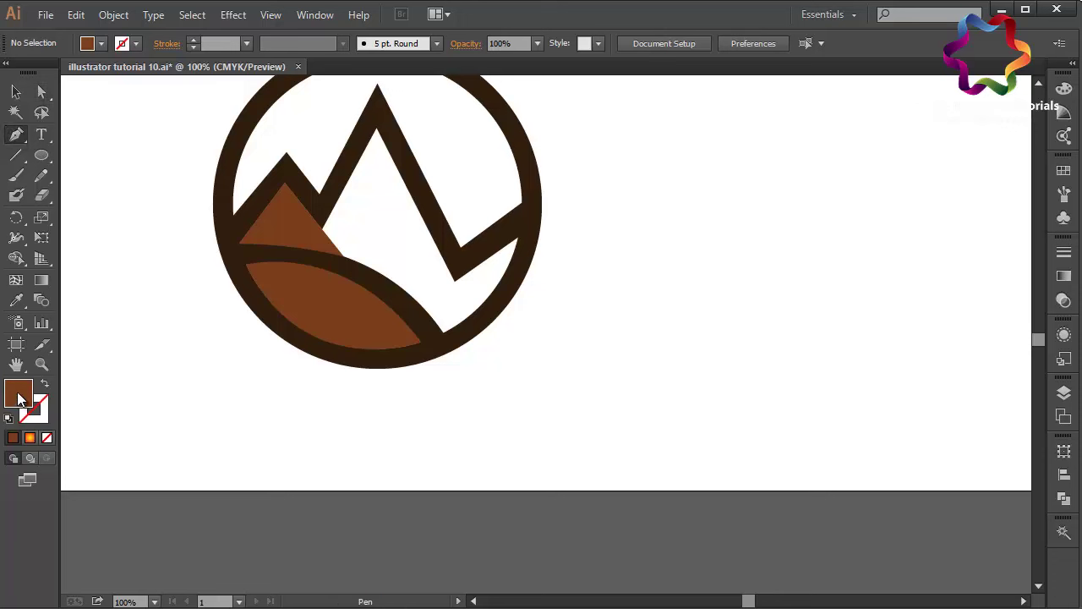
# Change the left peak triangle's fill to lighter brown 964A17.
pyautogui.click(17, 92)
pyautogui.click(280, 227)
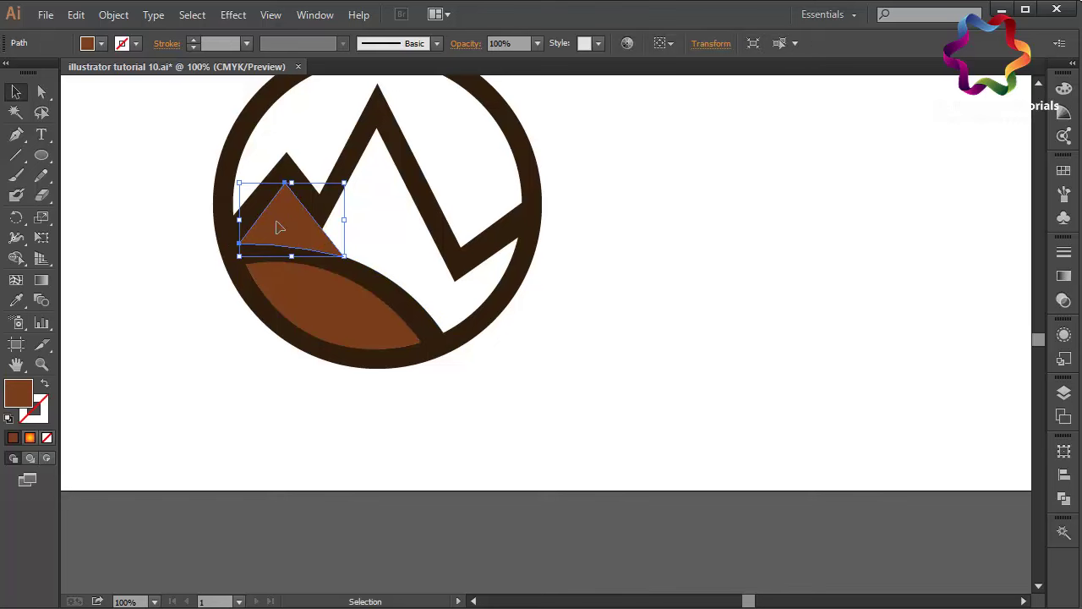
pyautogui.doubleClick(19, 396)
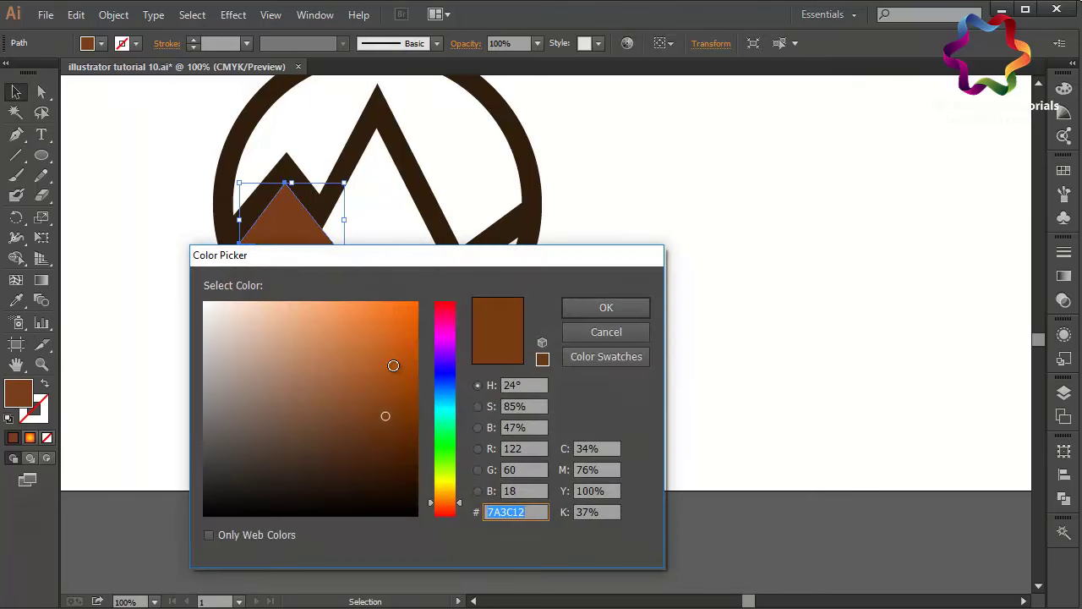
pyautogui.click(387, 389)
pyautogui.click(607, 307)
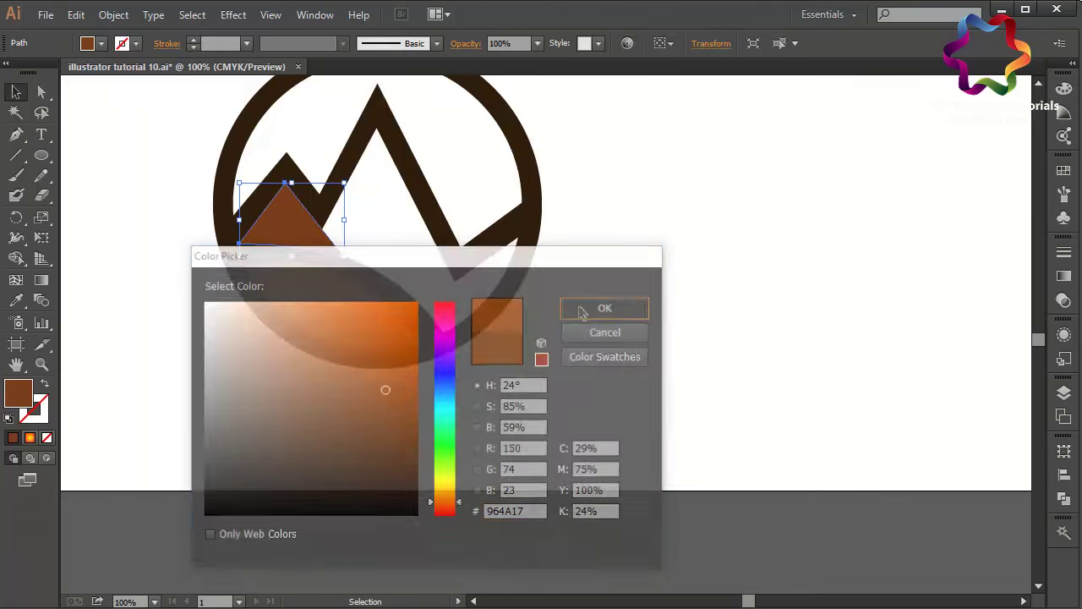
pyautogui.click(127, 328)
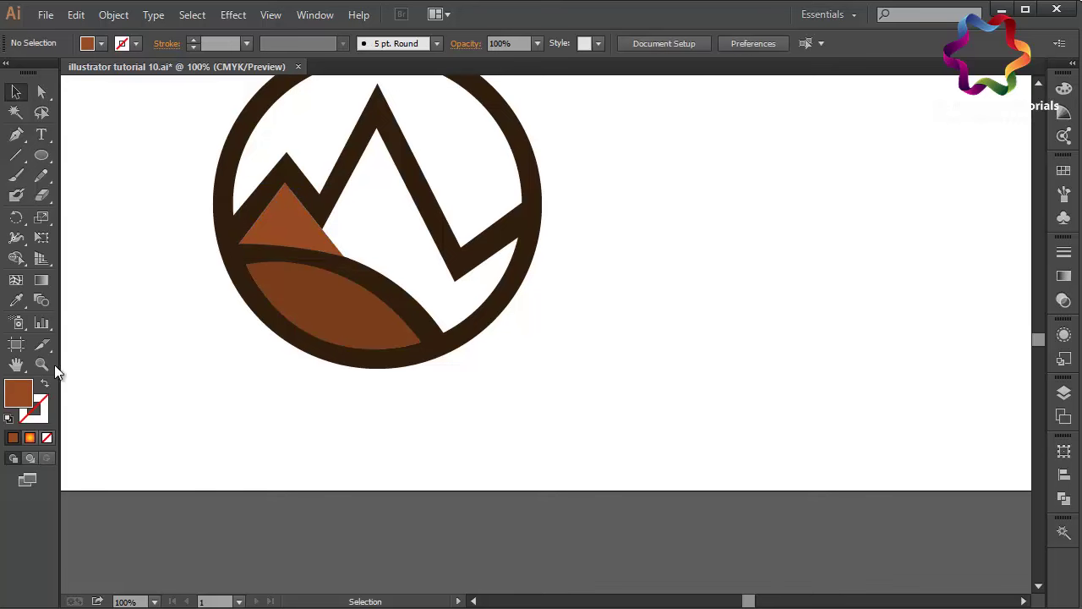
# With fill BF5C19, draw the orange central mountain shape from the left peak to the band.
pyautogui.doubleClick(17, 393)
pyautogui.click(392, 354)
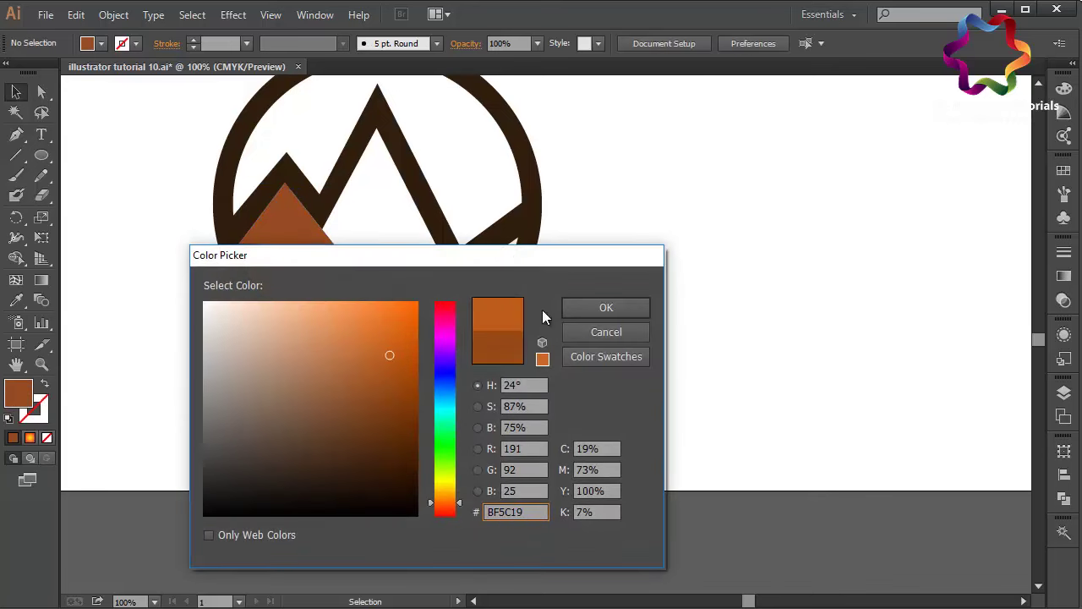
pyautogui.click(605, 308)
pyautogui.click(16, 134)
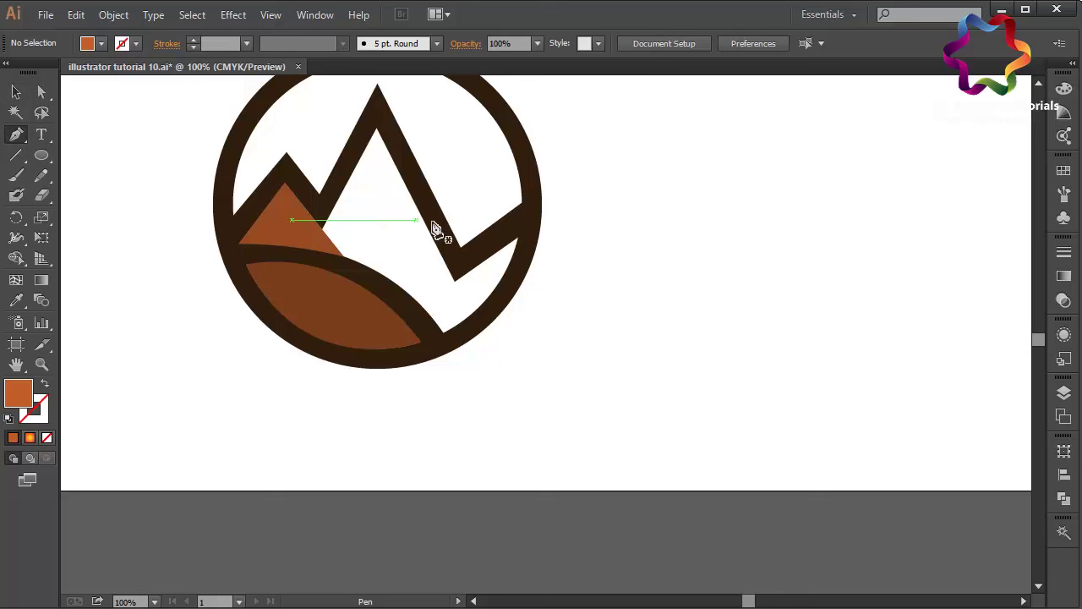
pyautogui.moveTo(343, 255); pyautogui.dragTo(323, 237)
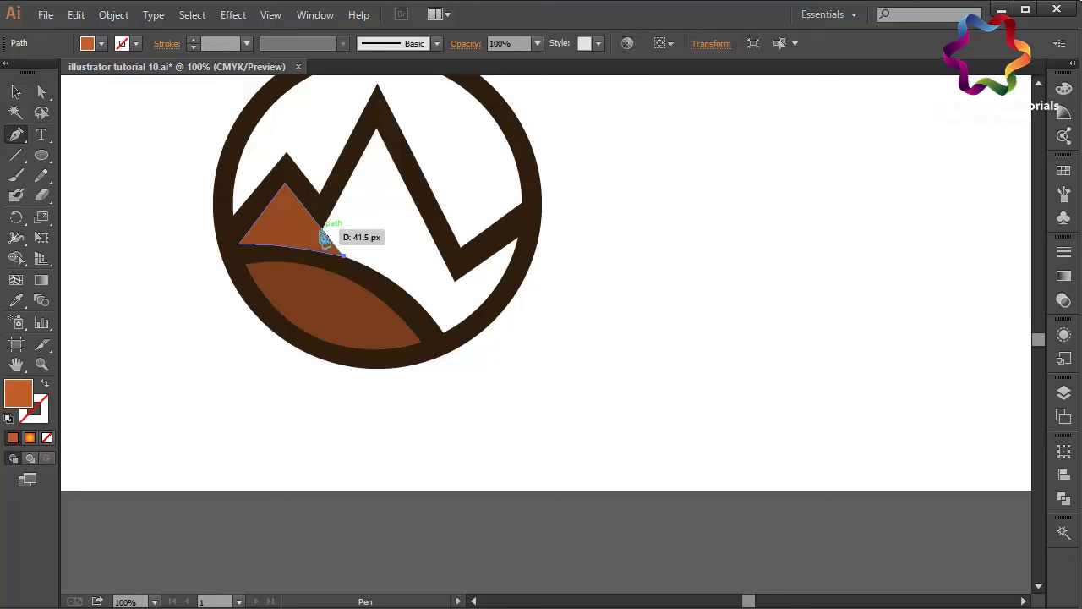
pyautogui.click(321, 226)
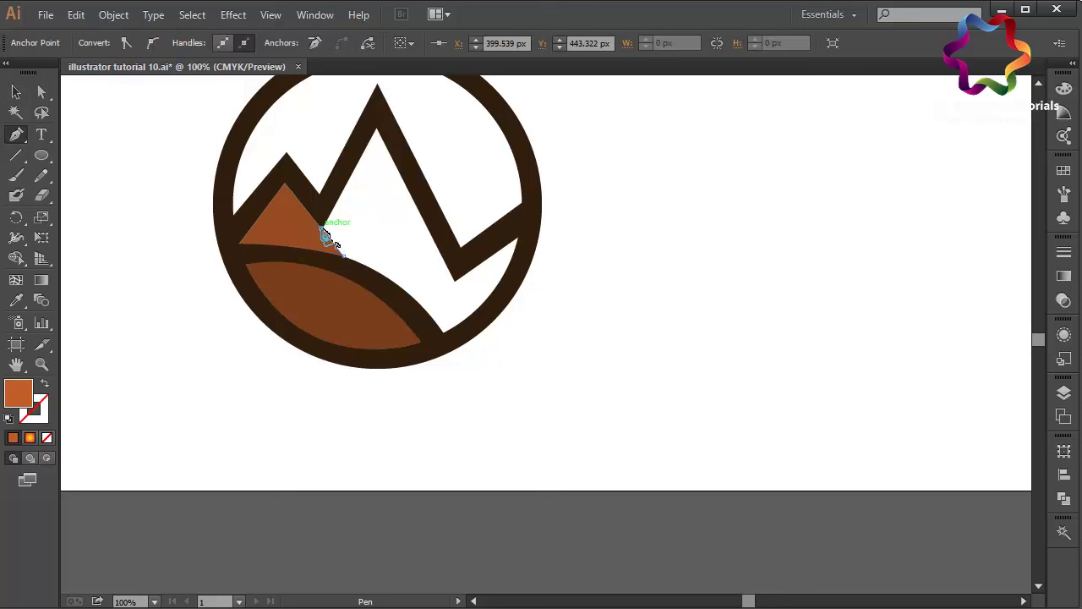
pyautogui.click(377, 122)
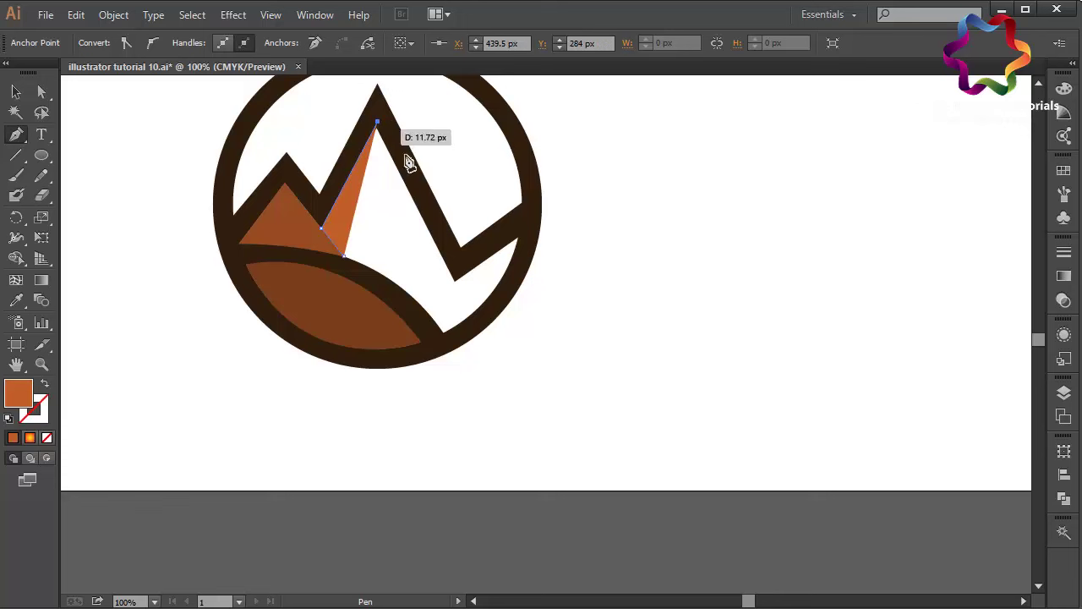
pyautogui.click(455, 281)
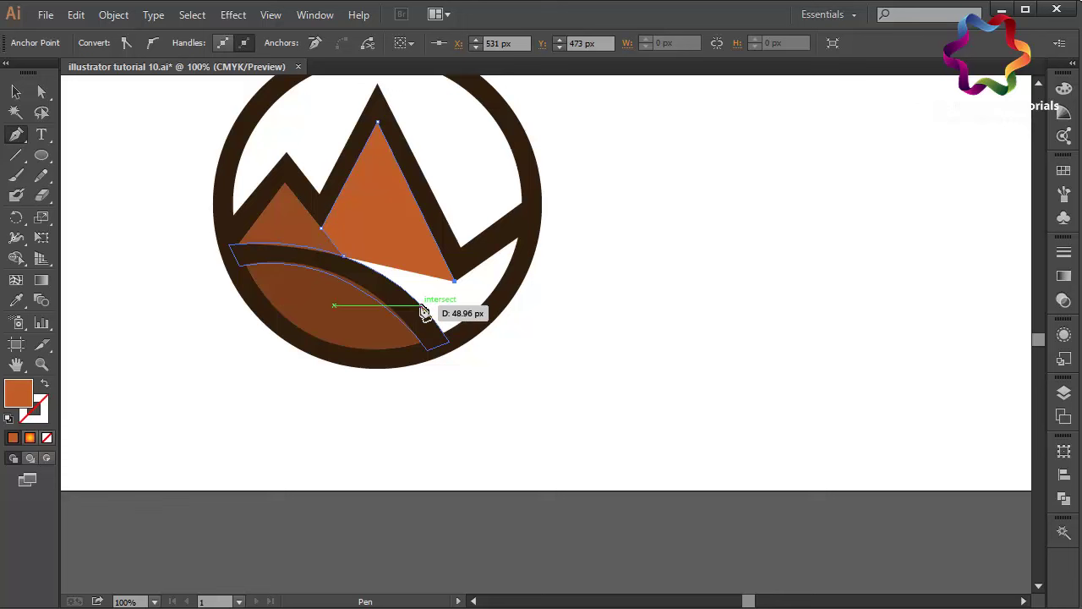
pyautogui.click(422, 305)
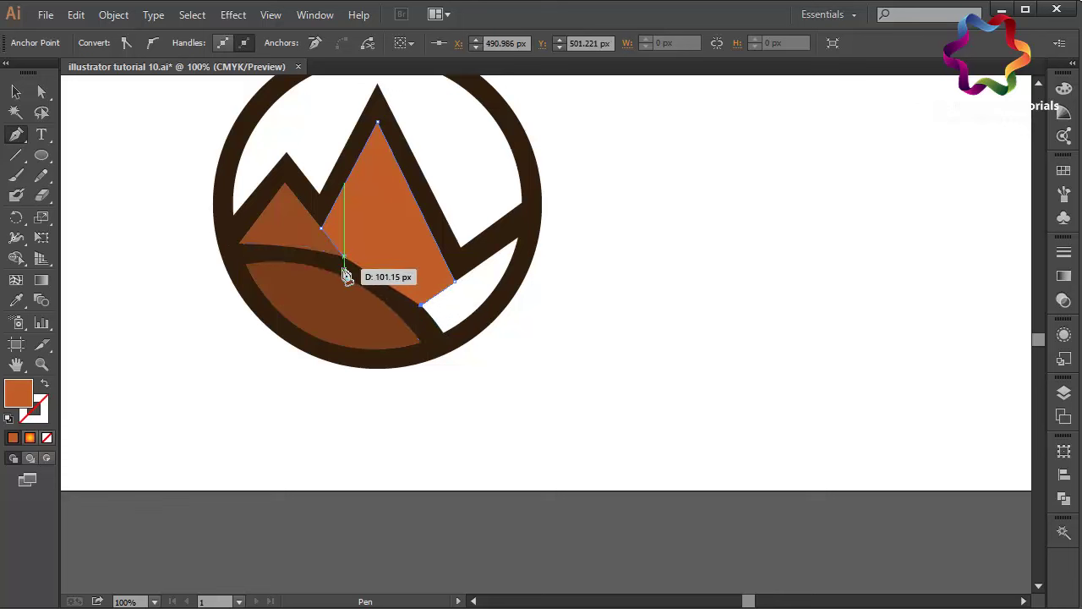
pyautogui.moveTo(345, 256); pyautogui.dragTo(293, 250)
# Reshape the orange peak's and the brown left peak's lower curves to hug the hill band.
pyautogui.click(42, 91)
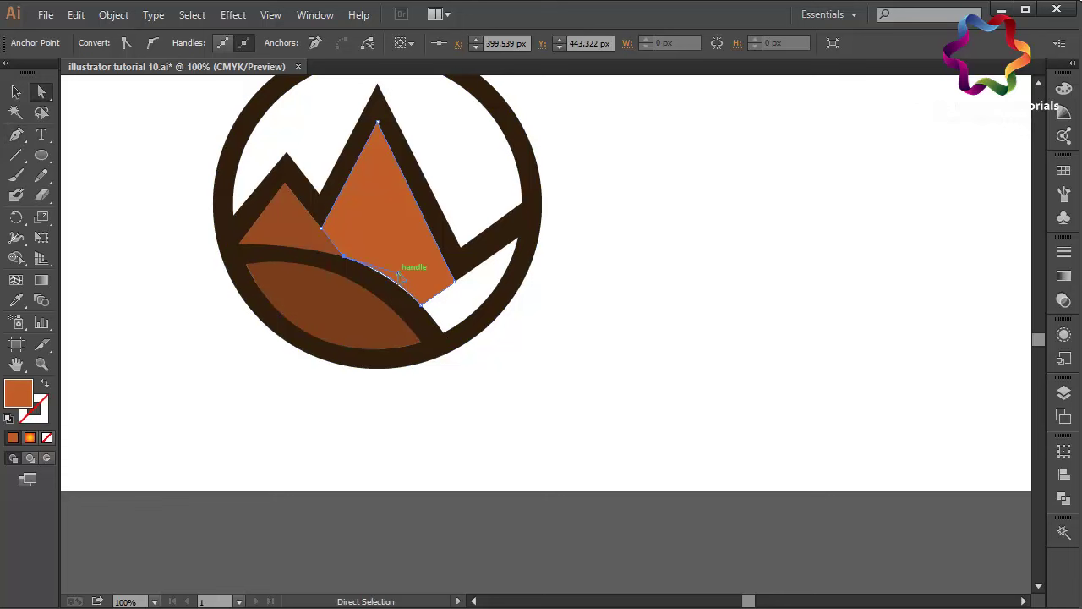
pyautogui.moveTo(398, 273); pyautogui.dragTo(388, 213)
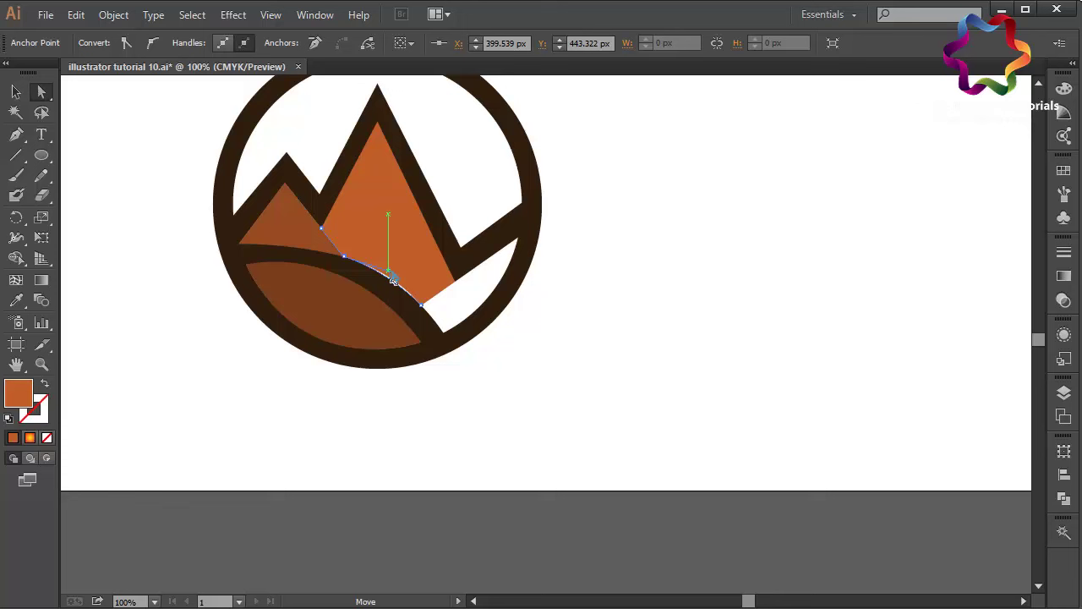
pyautogui.click(556, 355)
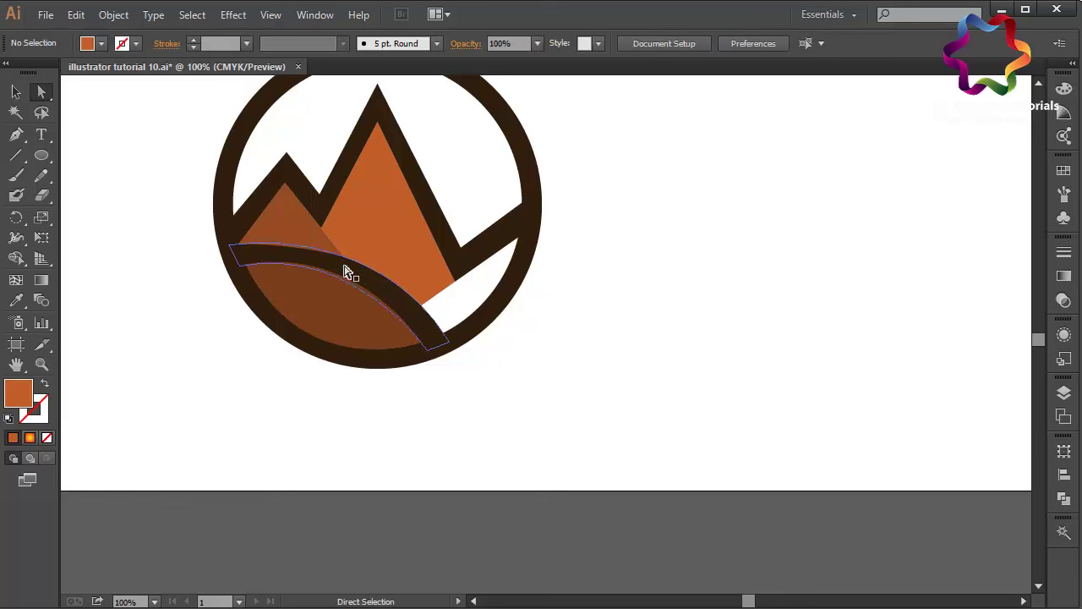
pyautogui.click(295, 243)
pyautogui.click(329, 267)
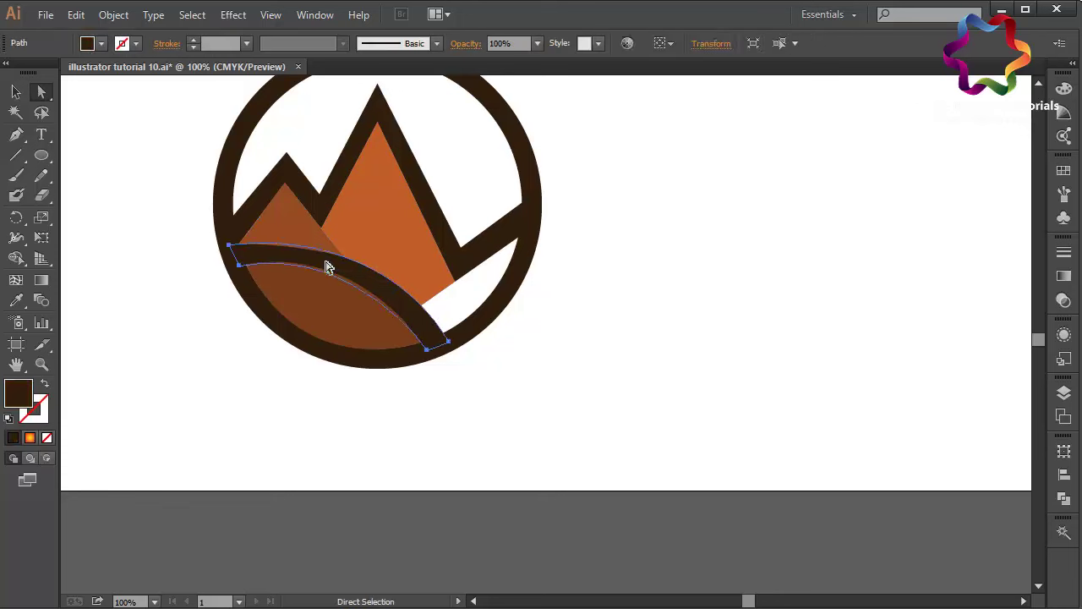
pyautogui.click(302, 246)
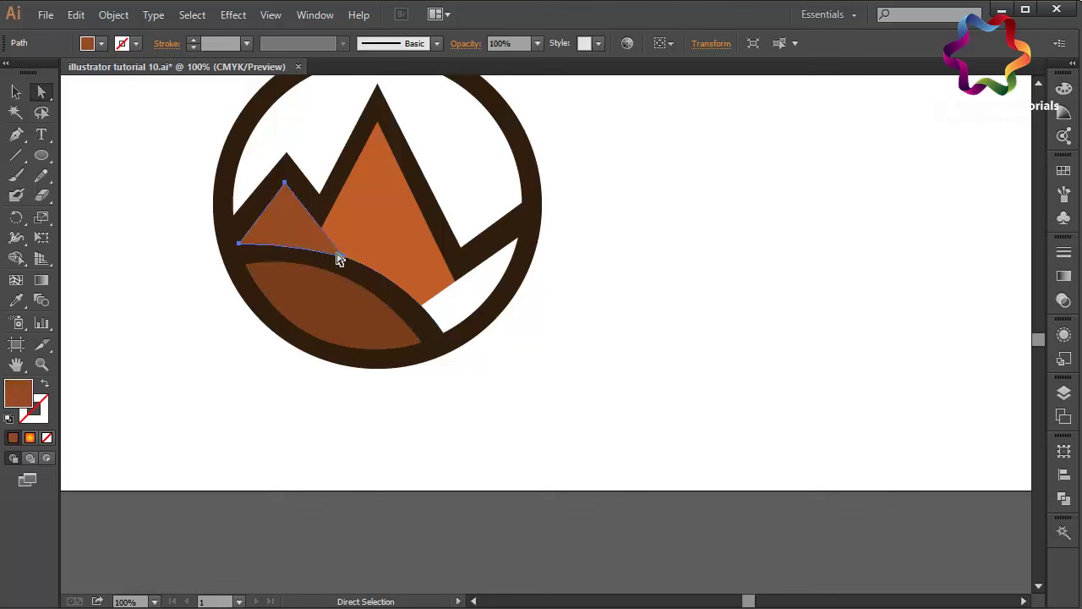
pyautogui.click(306, 254)
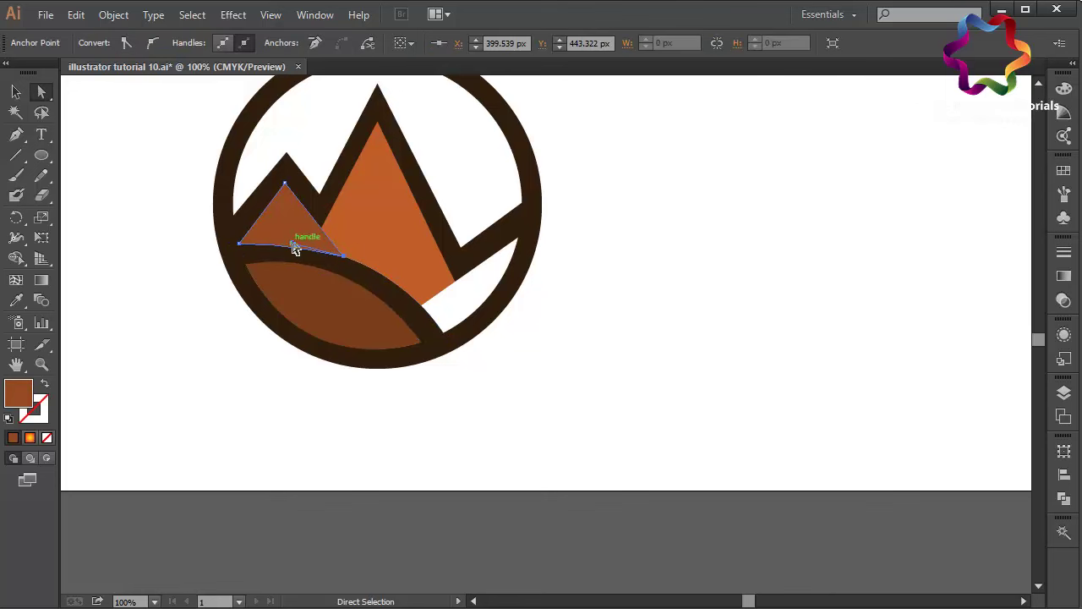
pyautogui.moveTo(295, 249); pyautogui.dragTo(302, 250)
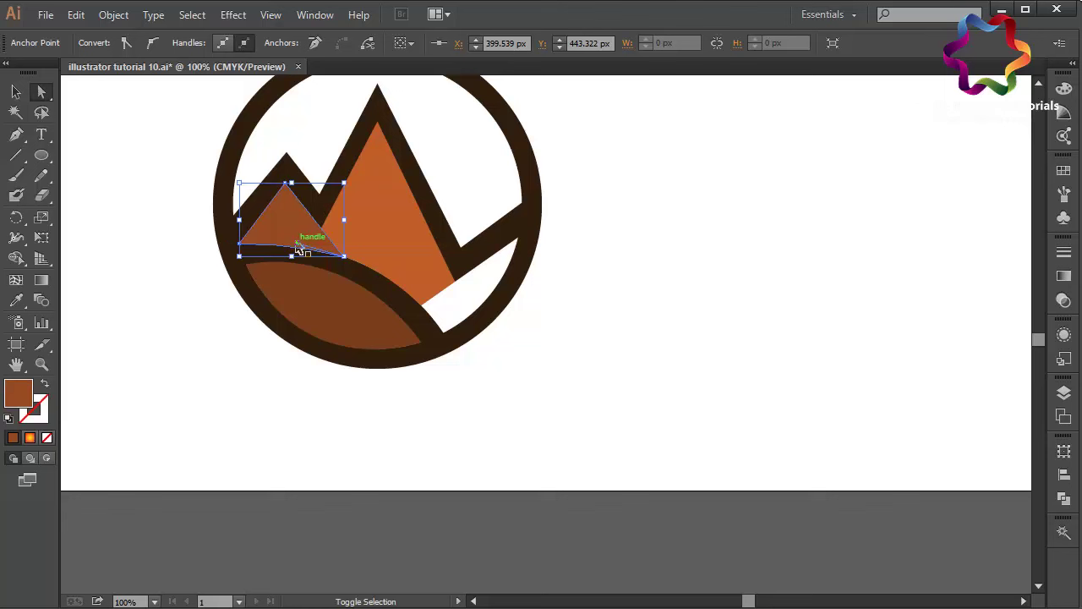
# Clear the selection and set the active fill colour to a lighter orange, EA7439.
pyautogui.click(116, 137)
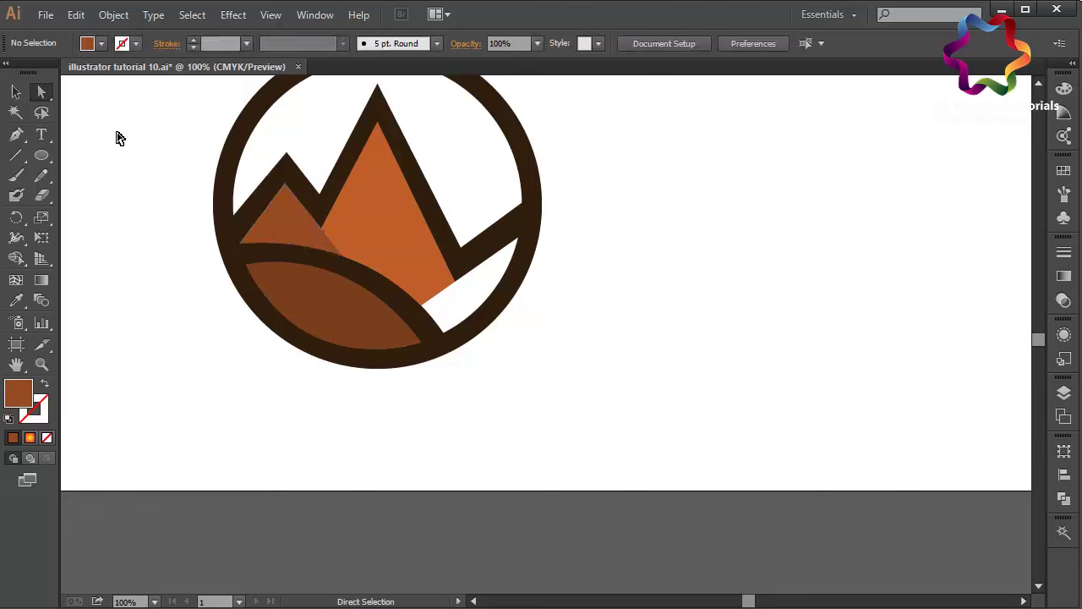
pyautogui.click(390, 199)
pyautogui.click(202, 328)
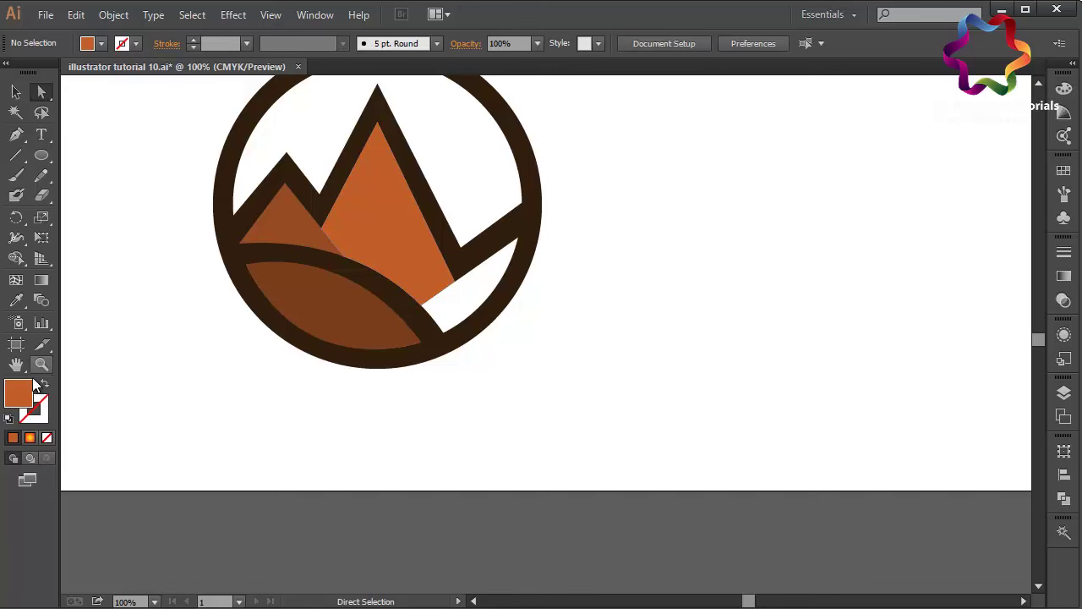
pyautogui.doubleClick(18, 392)
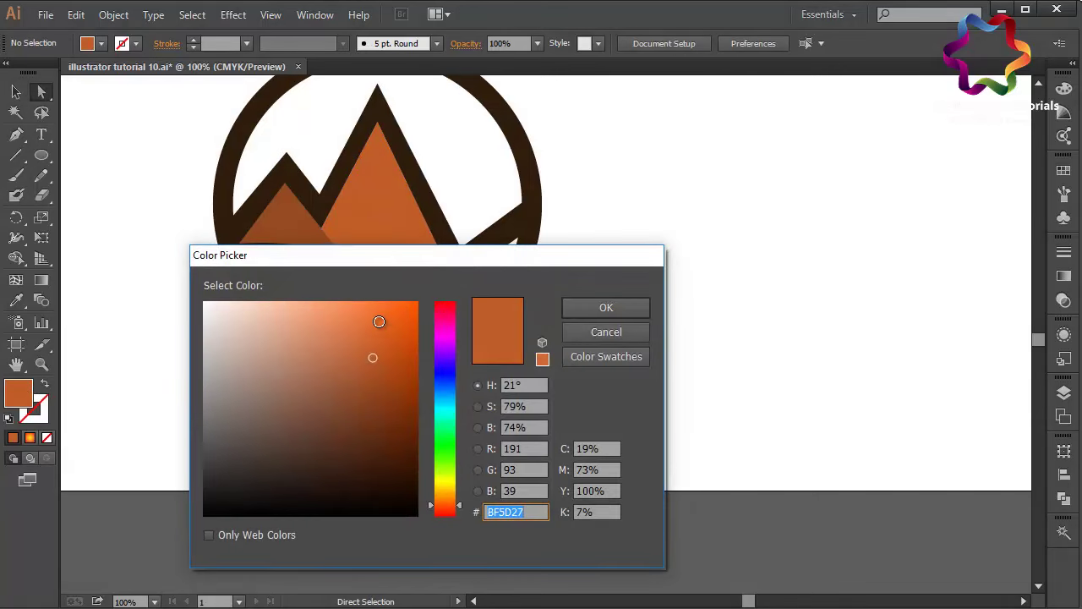
pyautogui.moveTo(358, 337); pyautogui.dragTo(367, 317)
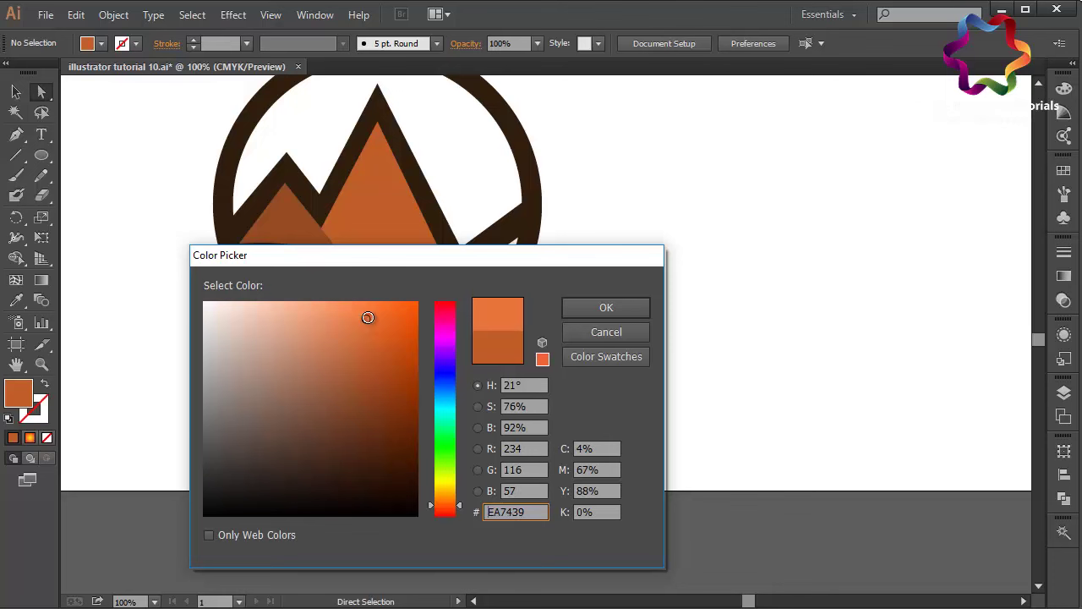
pyautogui.click(635, 307)
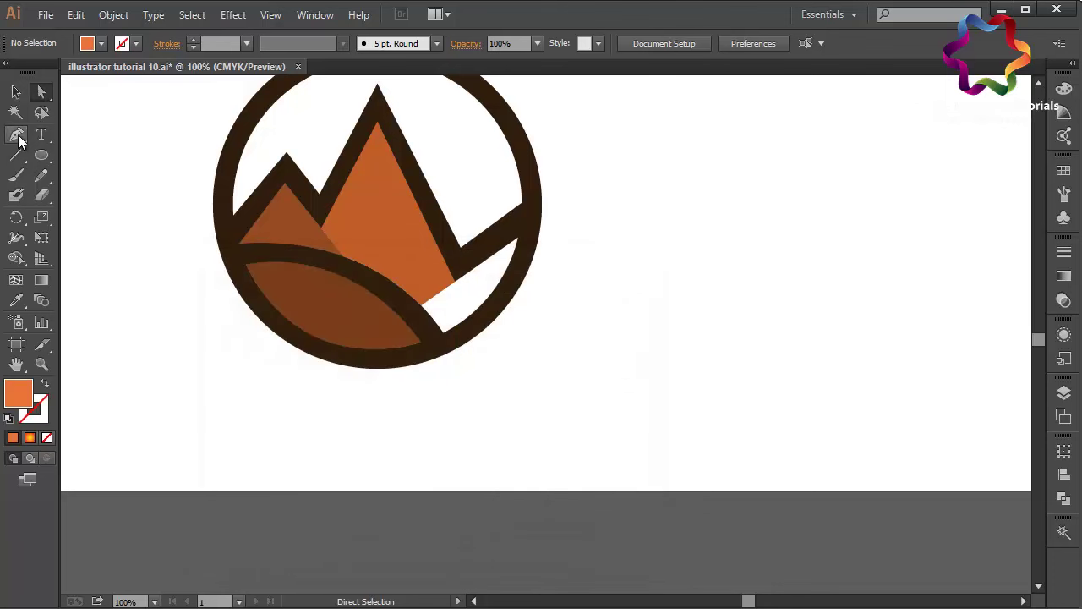
# Draw an EA7439 wedge from the mountain's lower corner to the circle, curving along the rim.
pyautogui.click(16, 134)
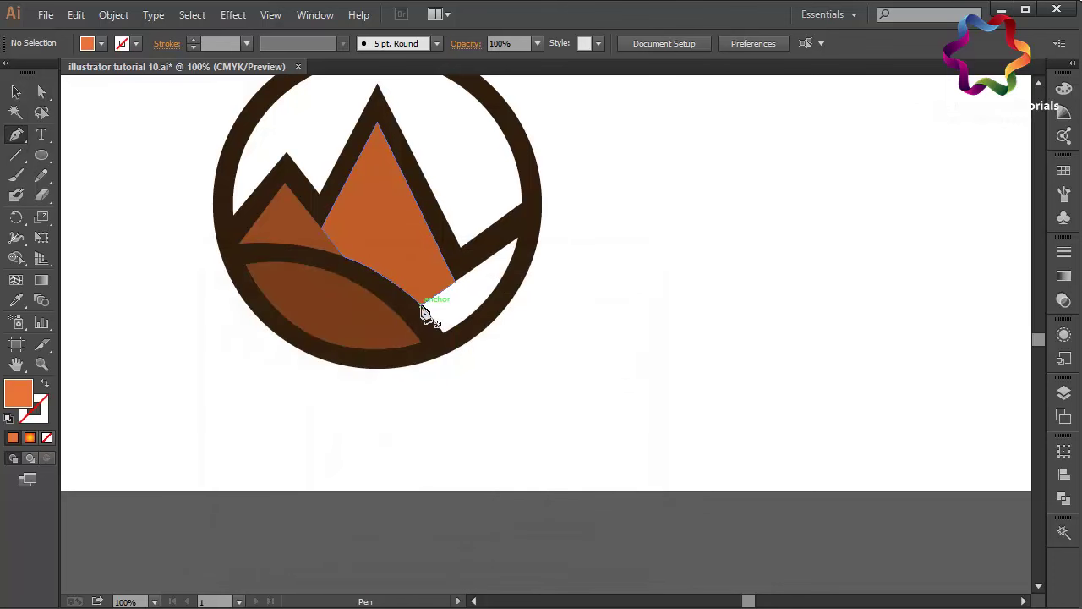
pyautogui.click(422, 307)
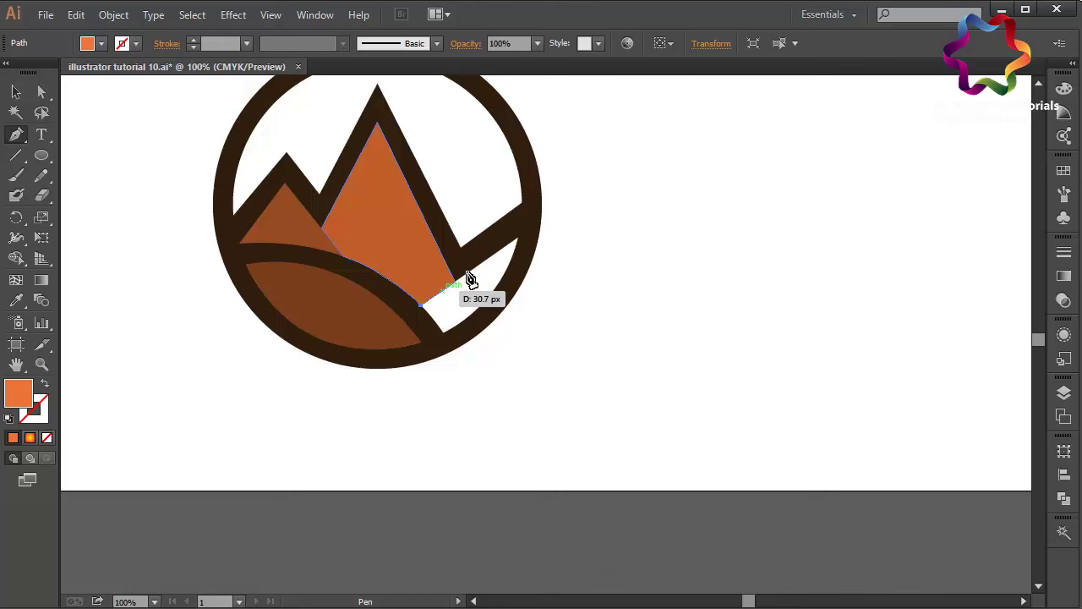
pyautogui.click(522, 242)
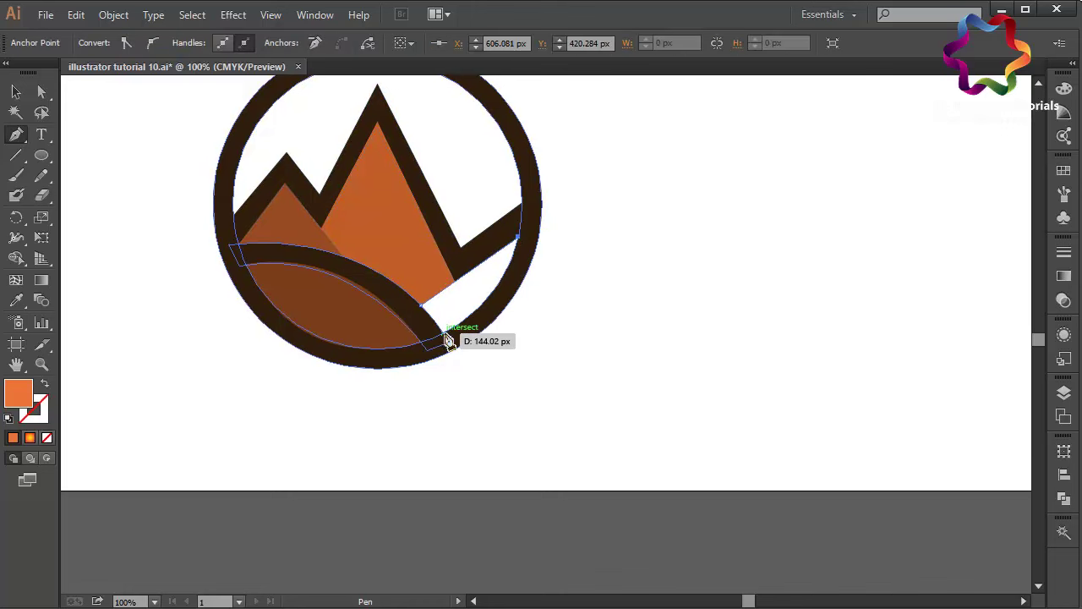
pyautogui.moveTo(444, 335); pyautogui.dragTo(378, 370)
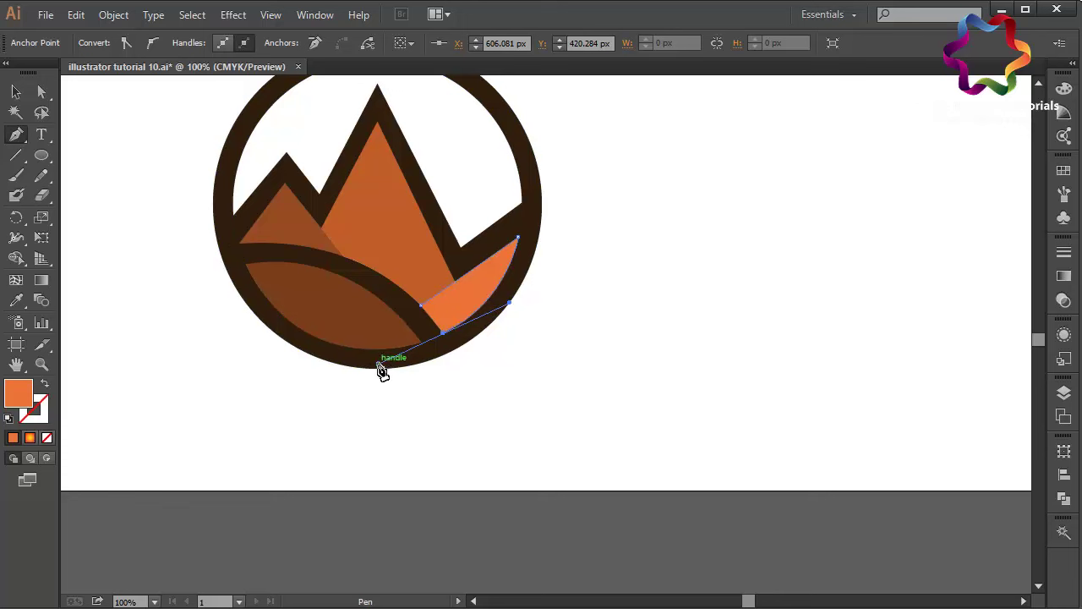
pyautogui.click(444, 334)
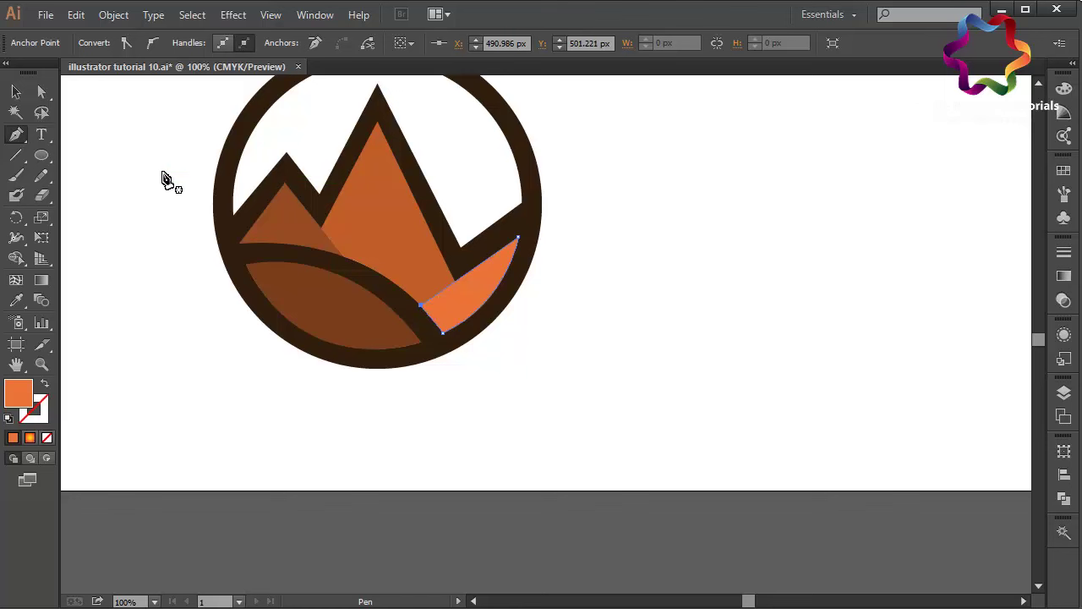
pyautogui.click(16, 93)
pyautogui.click(126, 147)
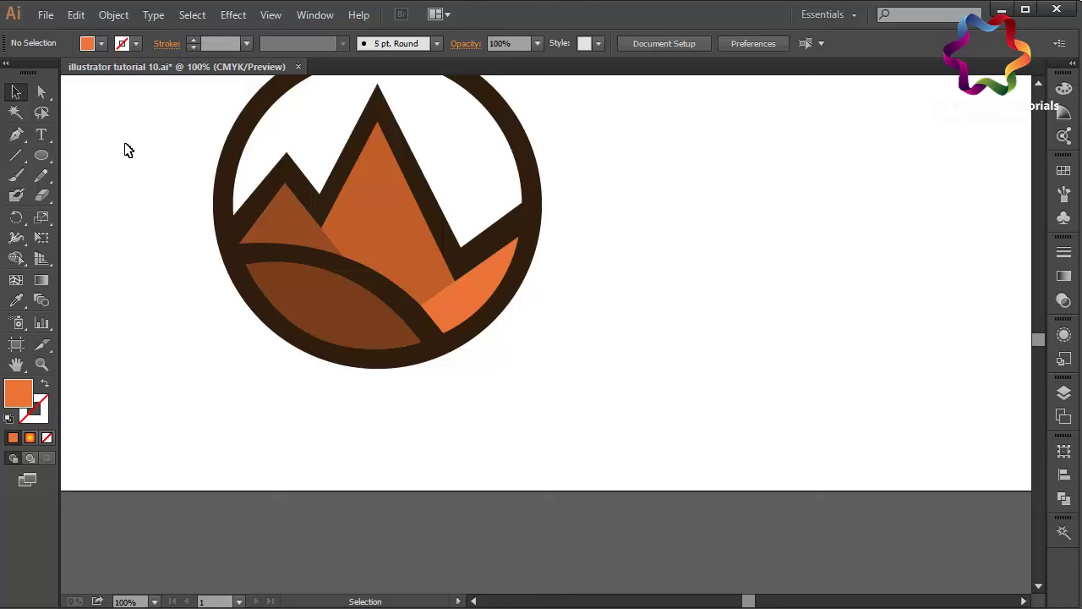
# Recolour the small left mountain to brown A55026.
pyautogui.scroll(3, 125, 149)
pyautogui.scroll(1, 169, 169)
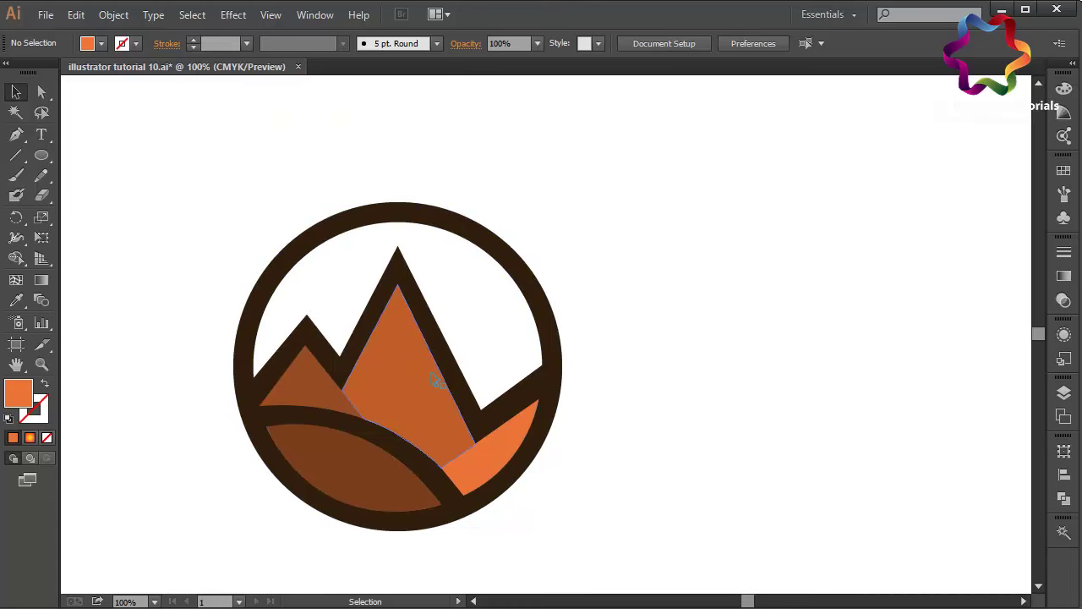
pyautogui.click(310, 381)
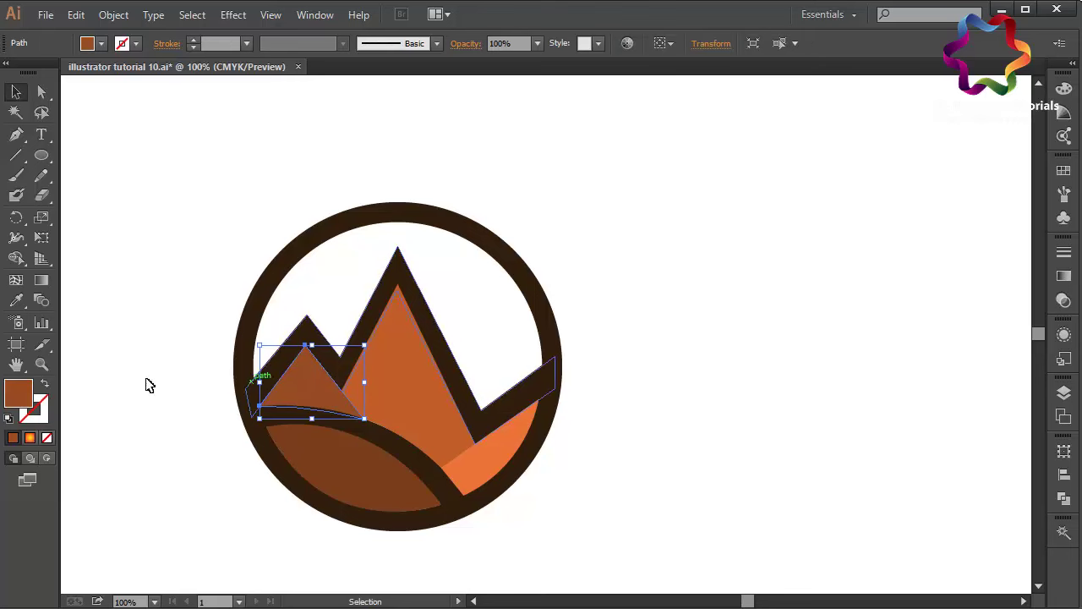
pyautogui.doubleClick(18, 396)
pyautogui.click(370, 376)
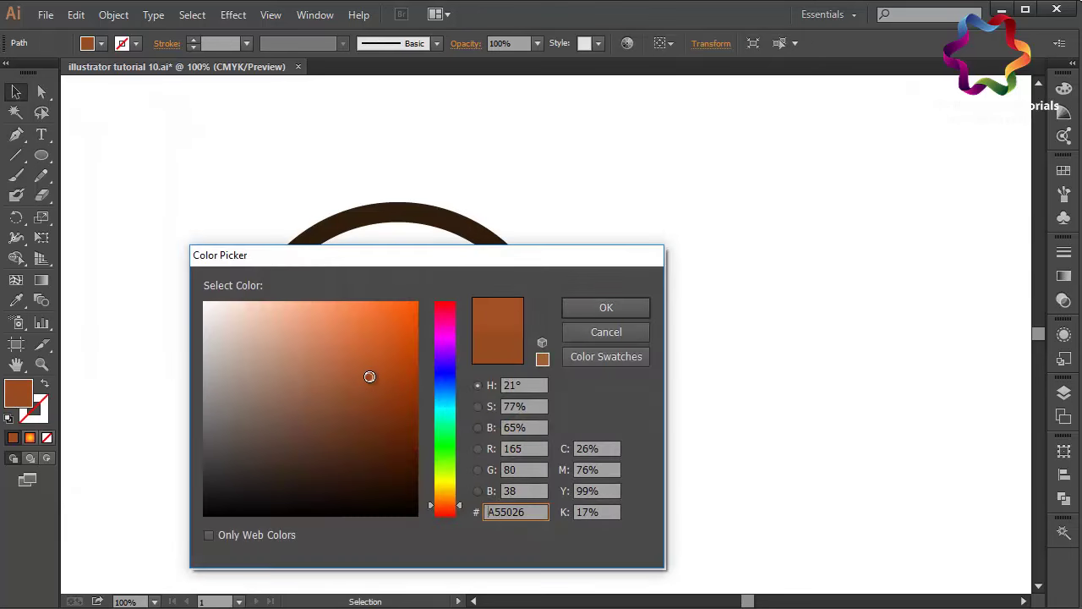
pyautogui.click(644, 310)
# Recolour the tall middle mountain to orange D3622A.
pyautogui.click(400, 419)
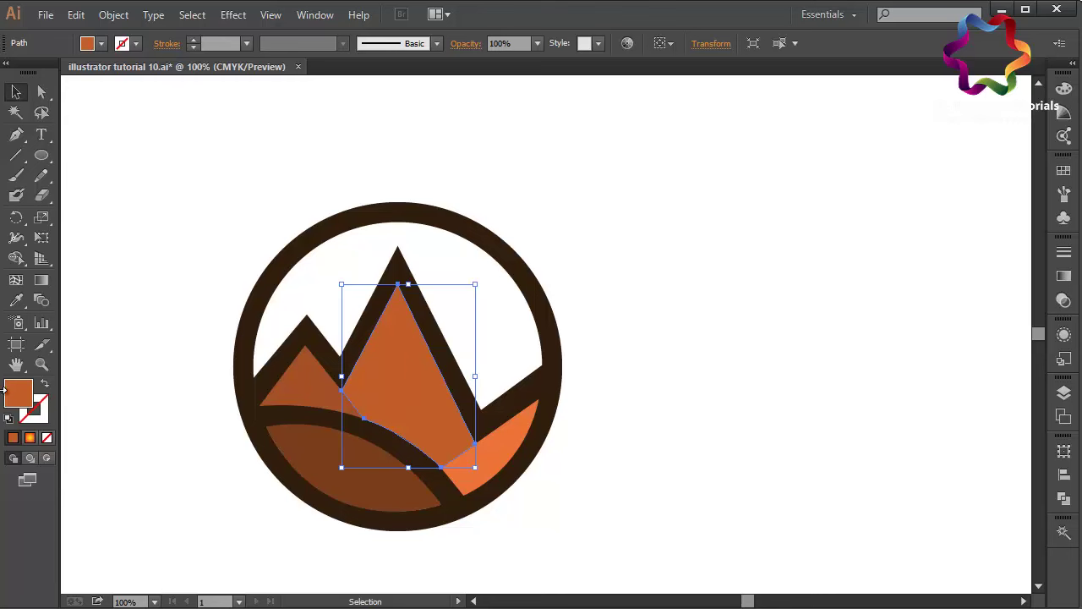
pyautogui.doubleClick(19, 395)
pyautogui.click(373, 335)
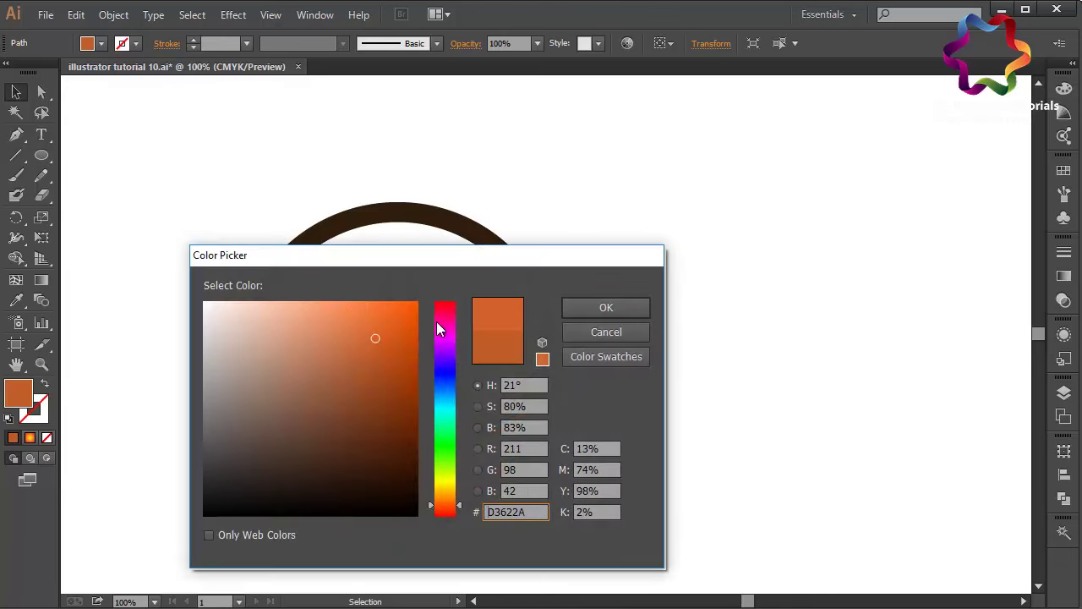
pyautogui.click(605, 306)
pyautogui.click(689, 325)
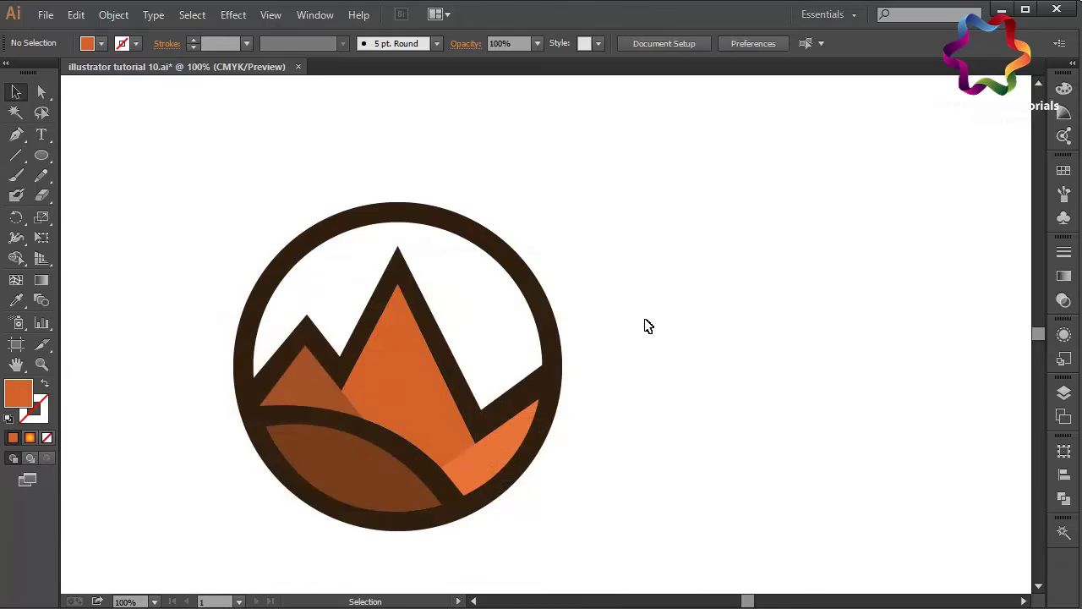
# Recolour the small lower-right wedge to brighter orange F77941.
pyautogui.click(518, 452)
pyautogui.doubleClick(19, 395)
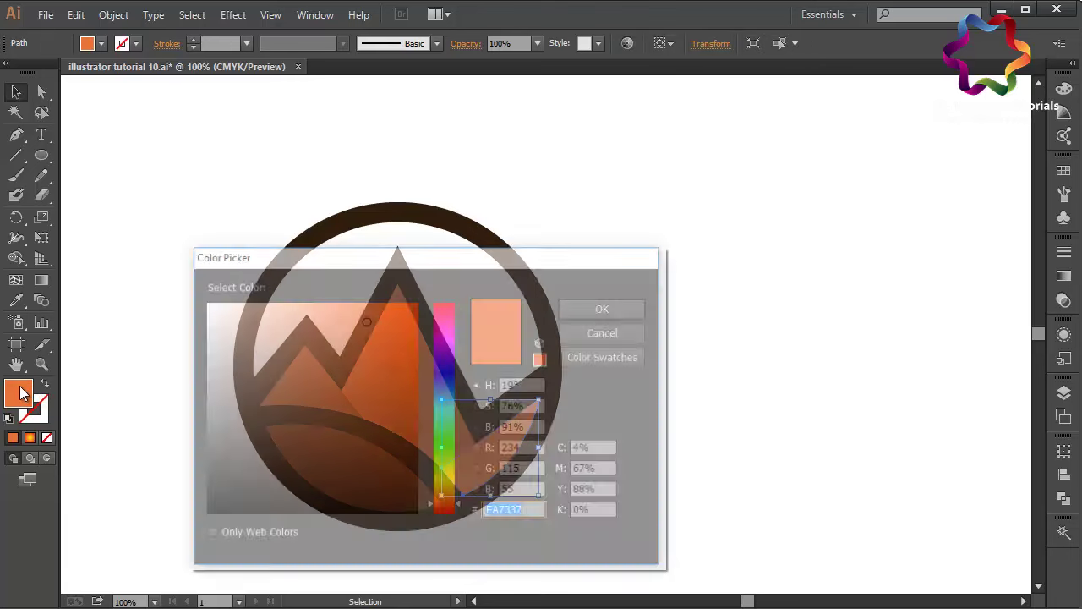
pyautogui.click(364, 310)
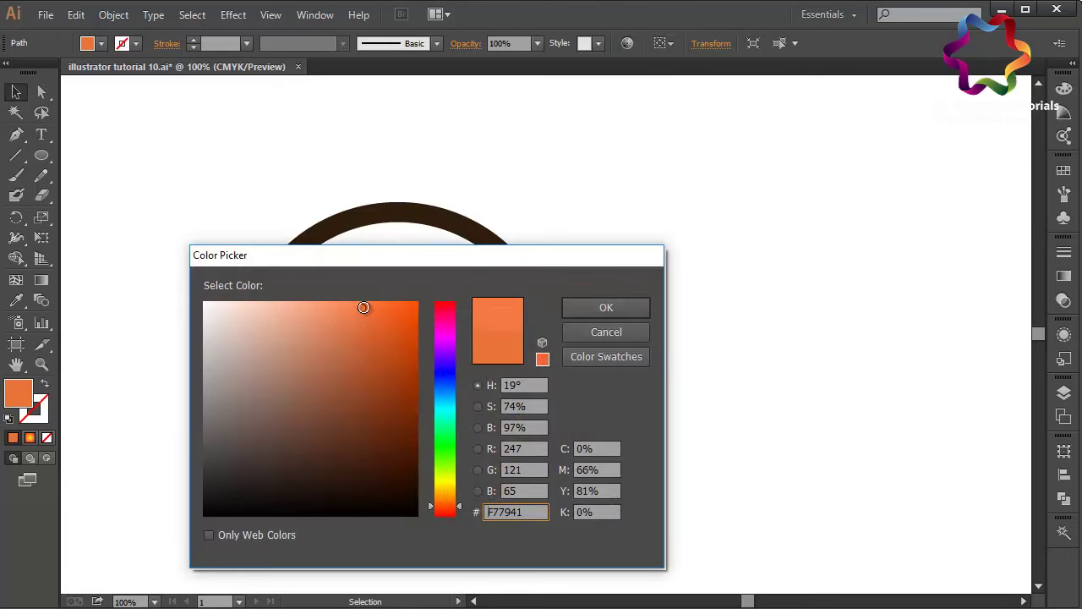
pyautogui.click(612, 310)
pyautogui.click(615, 313)
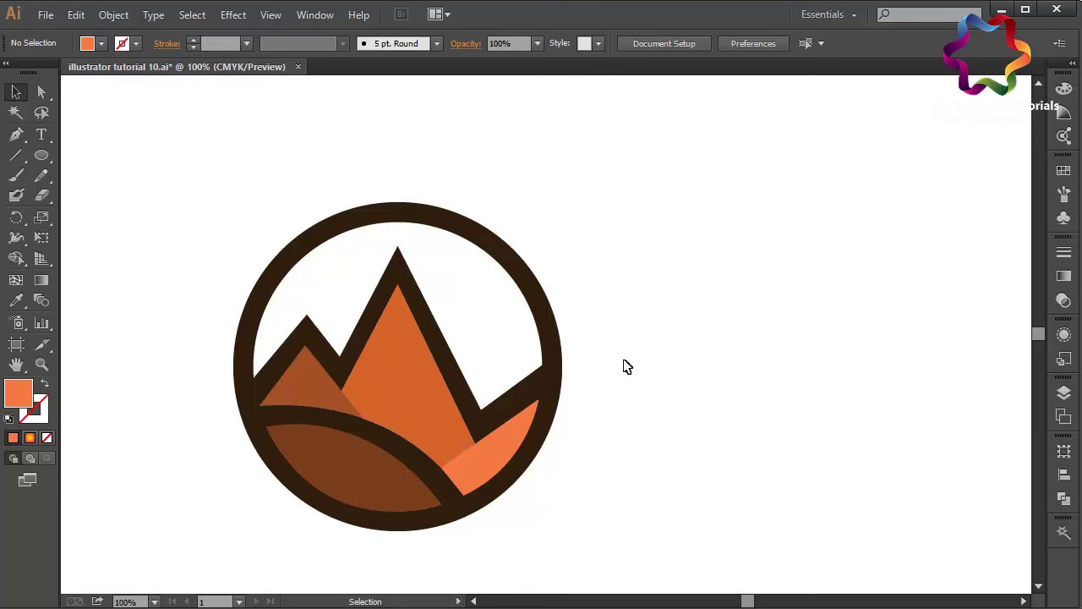
pyautogui.click(515, 449)
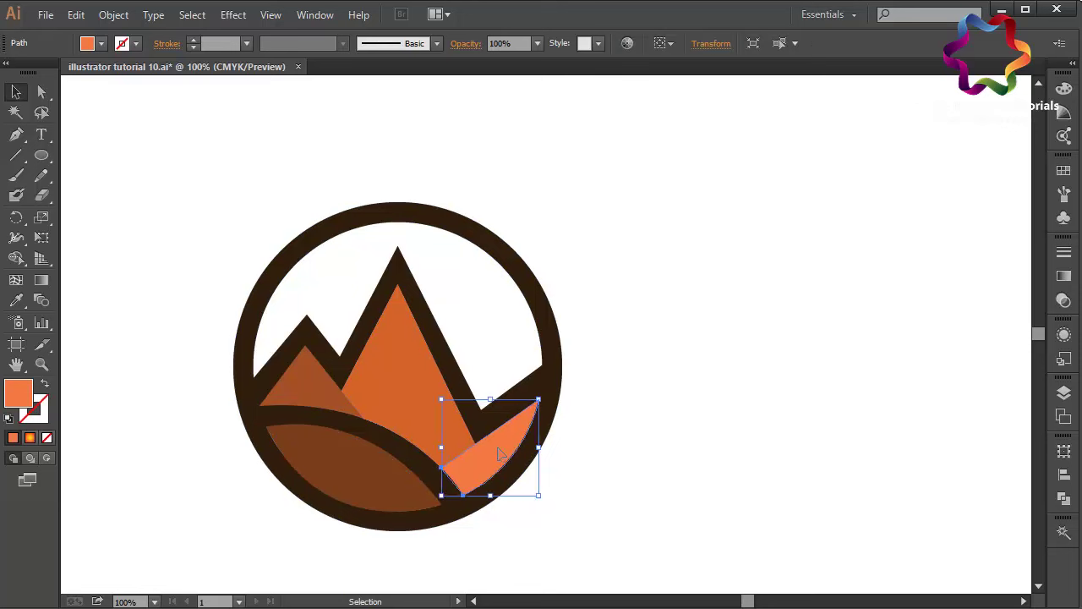
pyautogui.click(706, 401)
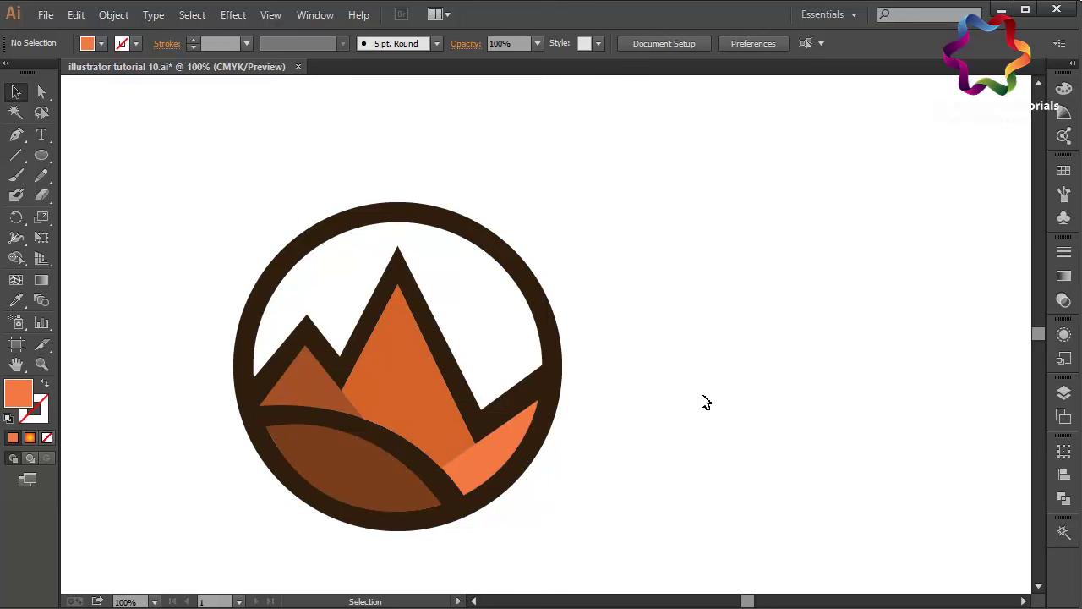
# With the Pen tool active, set the fill colour to pale salmon DB8765.
pyautogui.click(17, 138)
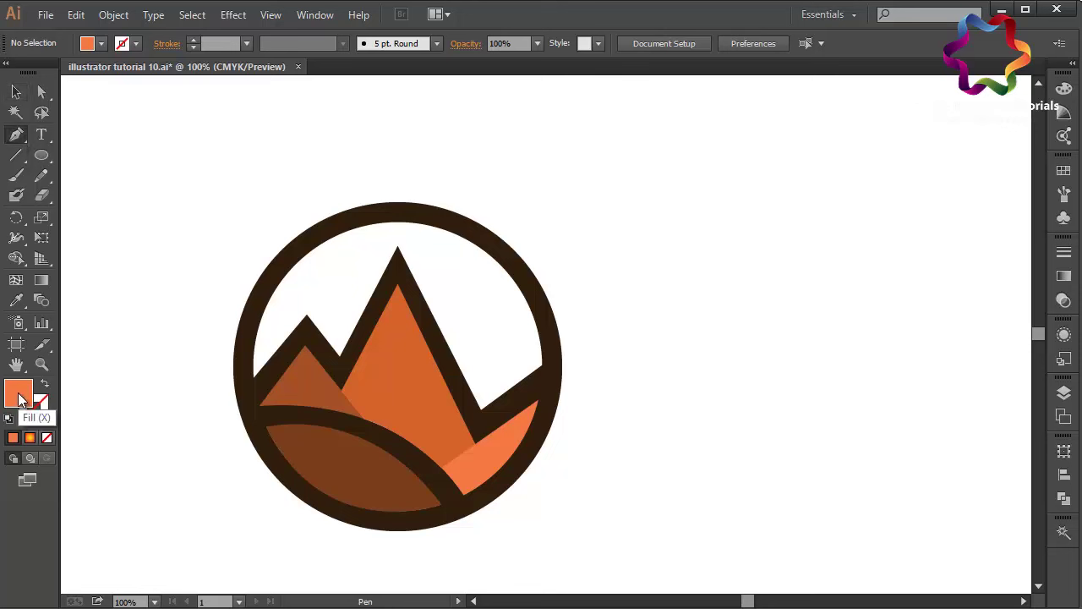
pyautogui.doubleClick(20, 395)
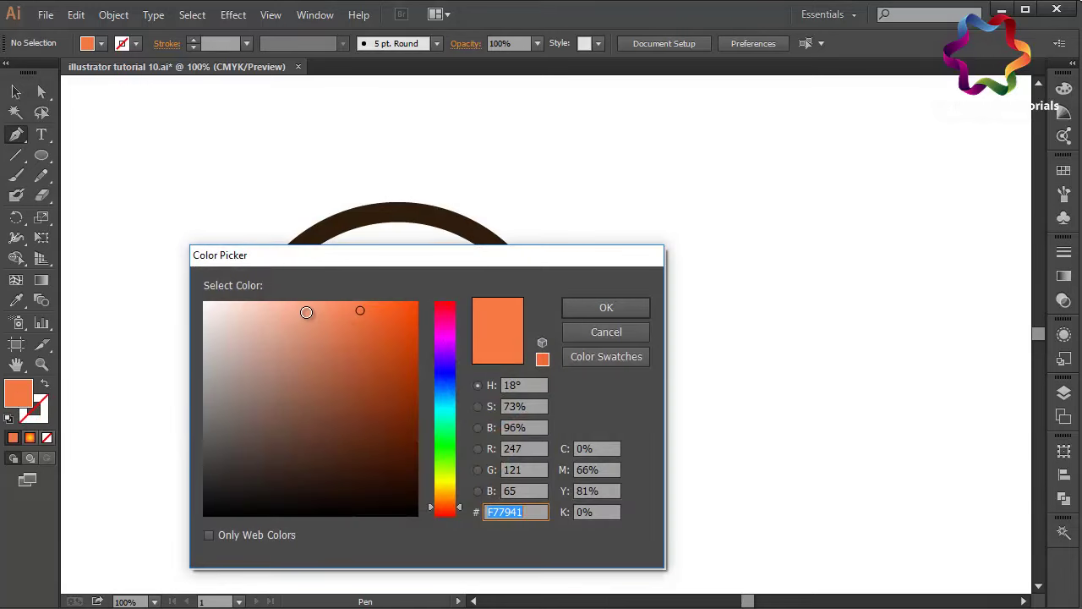
pyautogui.moveTo(306, 312); pyautogui.dragTo(320, 330)
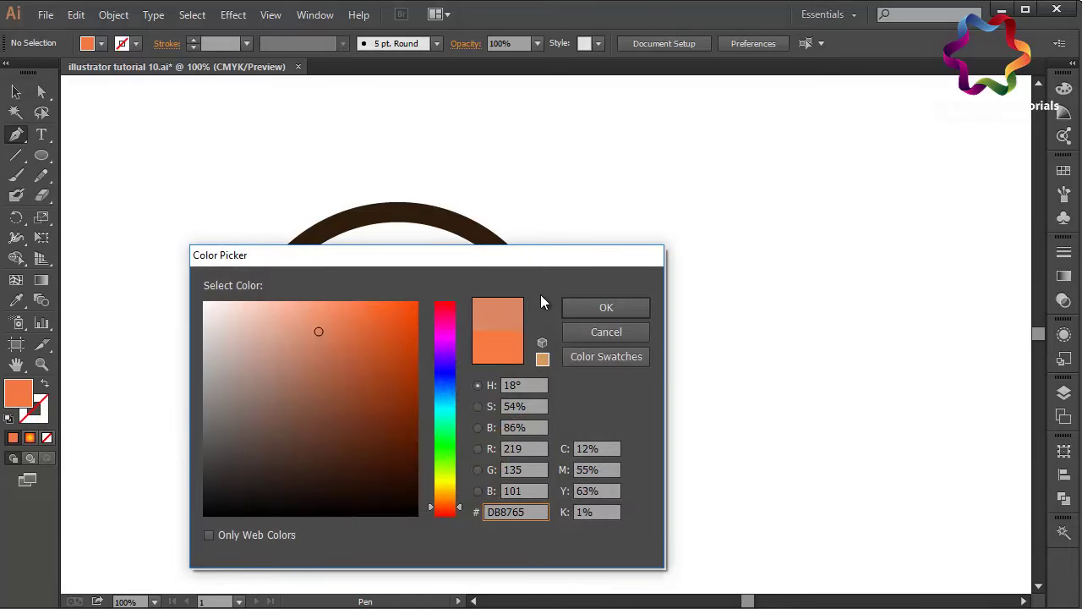
pyautogui.click(606, 307)
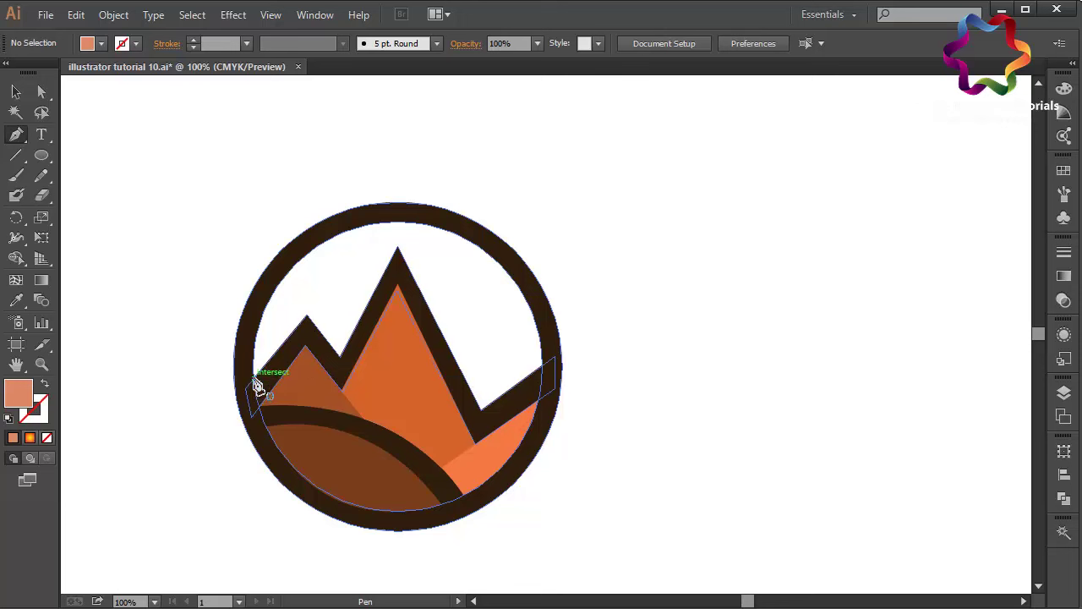
# Draw a DB8765 shape from the circle's left edge via the left peak to the top, curving along the rim.
pyautogui.click(254, 380)
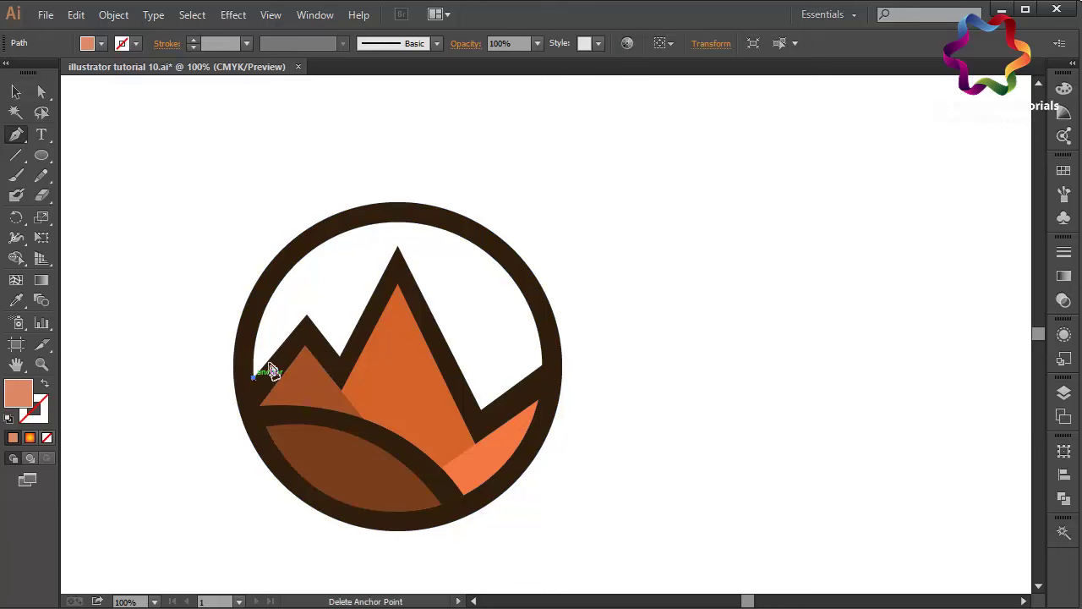
pyautogui.click(308, 318)
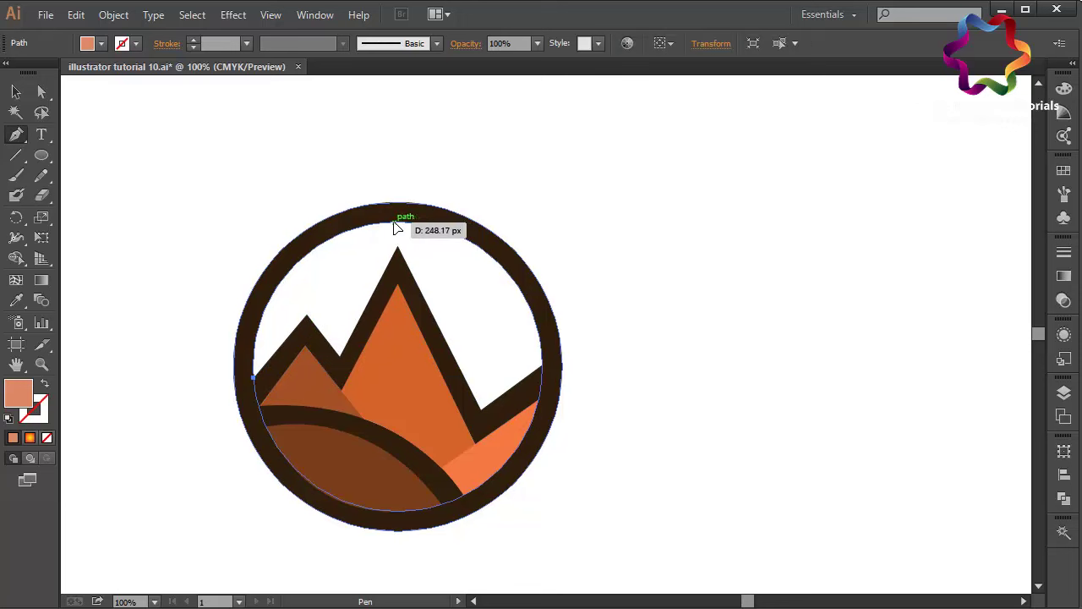
pyautogui.click(397, 224)
pyautogui.hotkey('ctrl', 'z')
pyautogui.click(386, 225)
pyautogui.press('Delete')
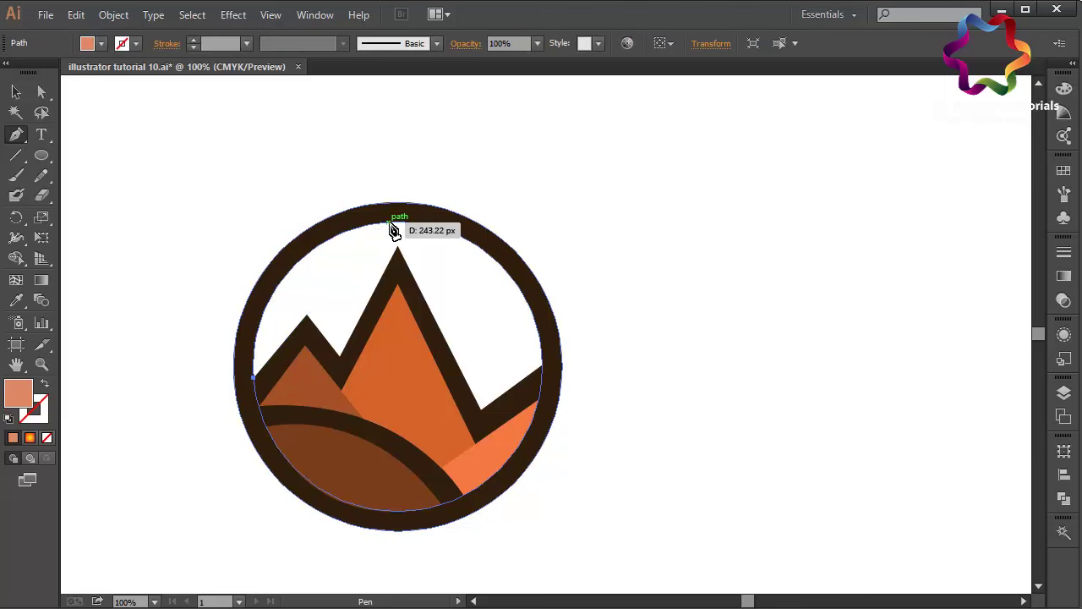
pyautogui.click(387, 223)
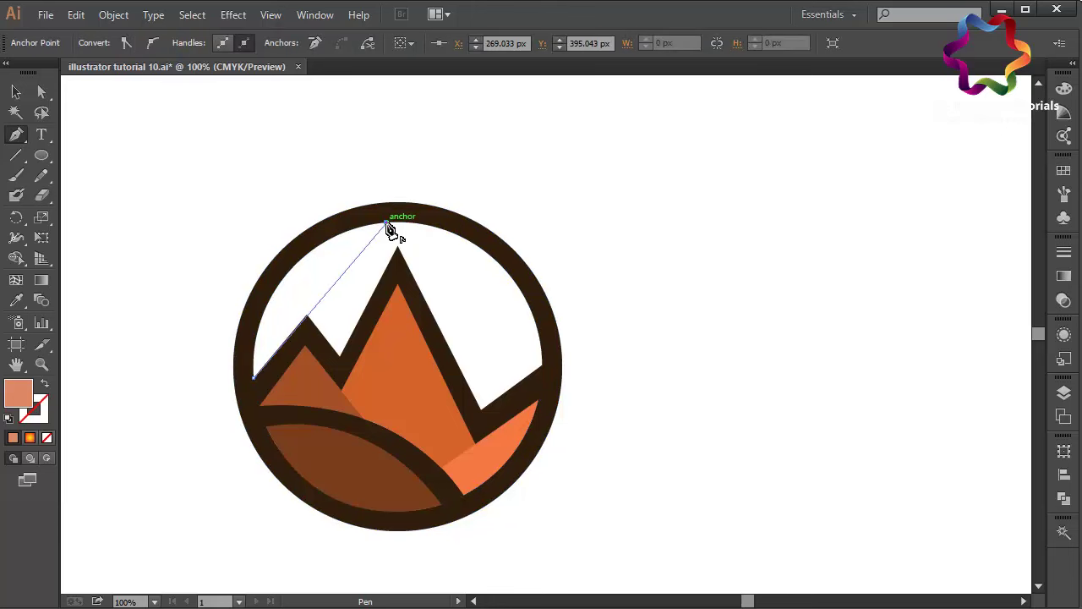
pyautogui.moveTo(285, 277); pyautogui.dragTo(247, 329)
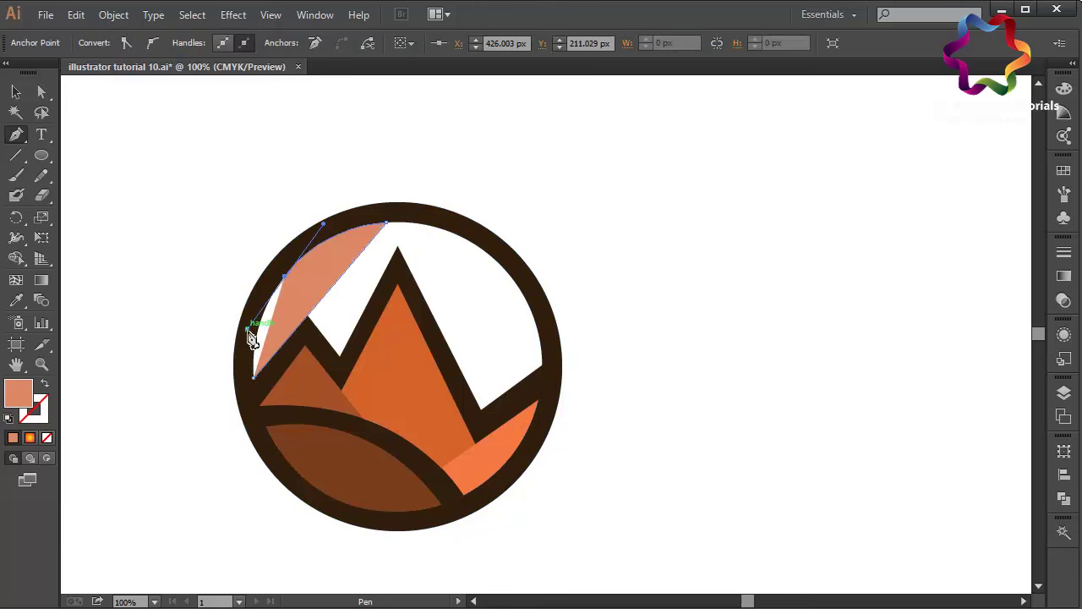
pyautogui.click(253, 377)
pyautogui.moveTo(254, 378); pyautogui.dragTo(257, 387)
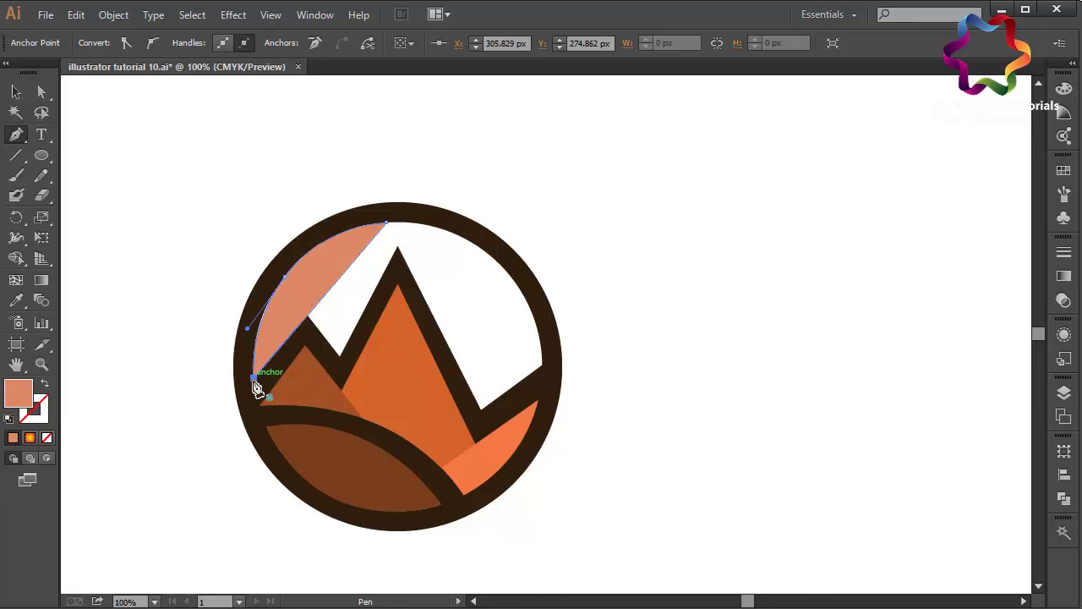
# Nudge the slope corner anchor with Direct Selection, then reselect the new shape.
pyautogui.click(41, 92)
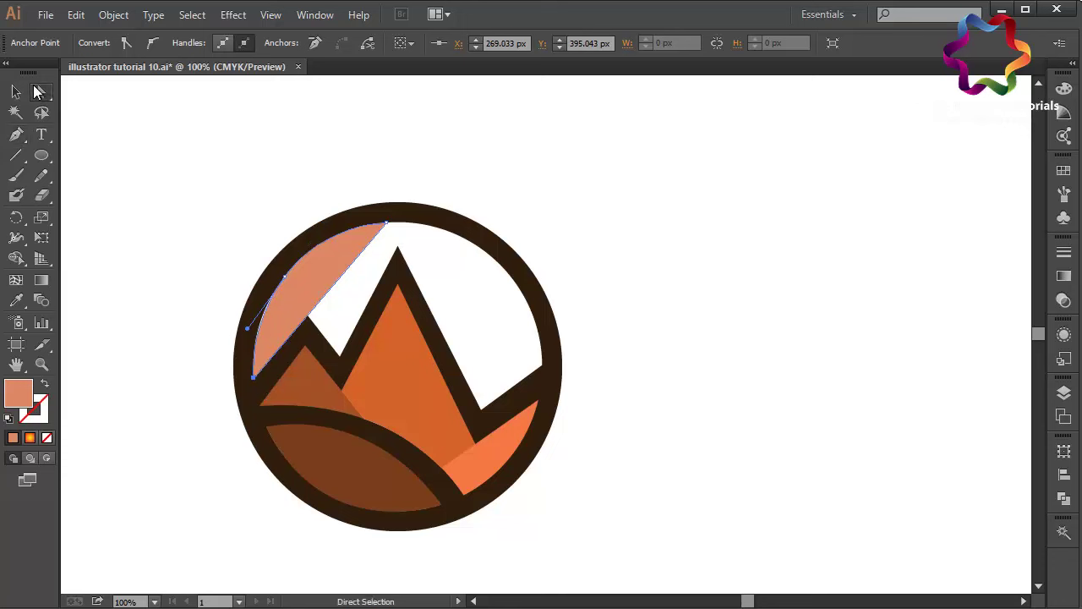
pyautogui.click(285, 275)
pyautogui.moveTo(286, 276); pyautogui.dragTo(285, 276)
pyautogui.click(280, 197)
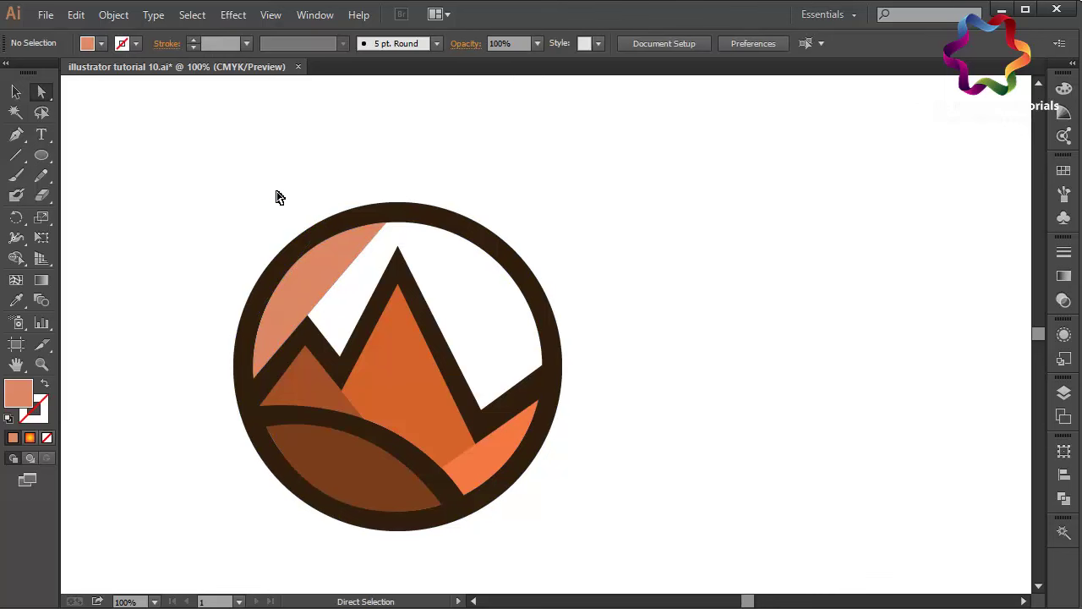
pyautogui.click(316, 282)
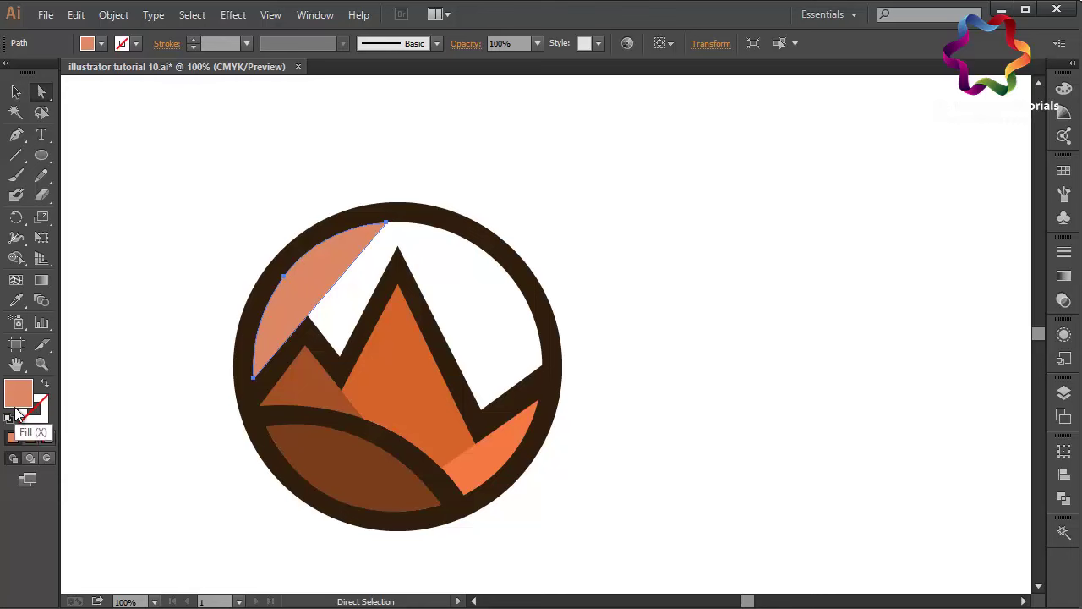
# Change the upper-left shape's fill to lighter peach EFA389 and check the result.
pyautogui.doubleClick(18, 403)
pyautogui.click(287, 305)
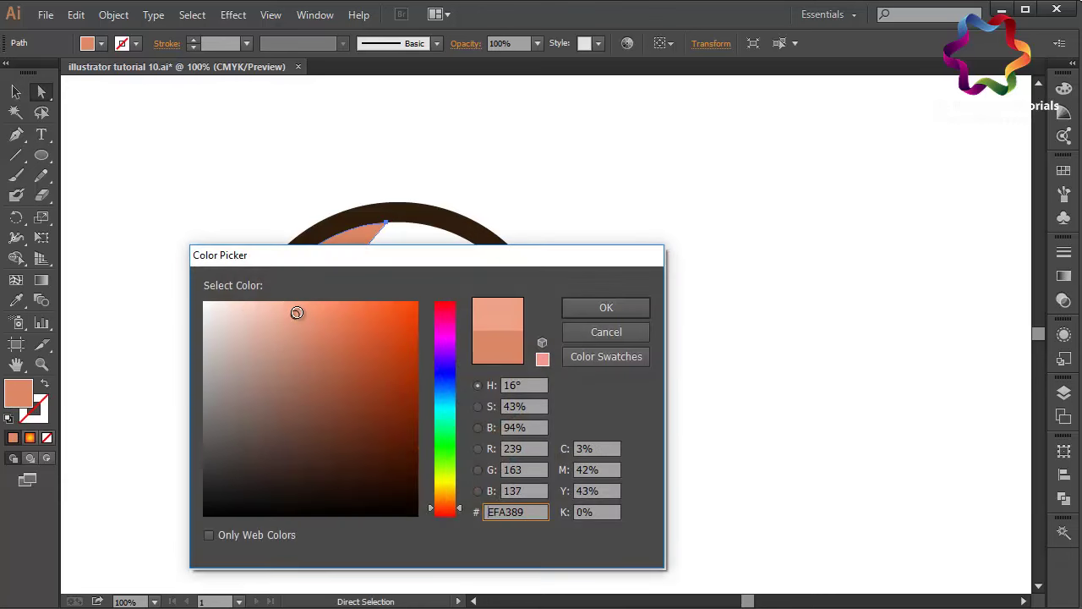
pyautogui.click(601, 308)
pyautogui.click(693, 321)
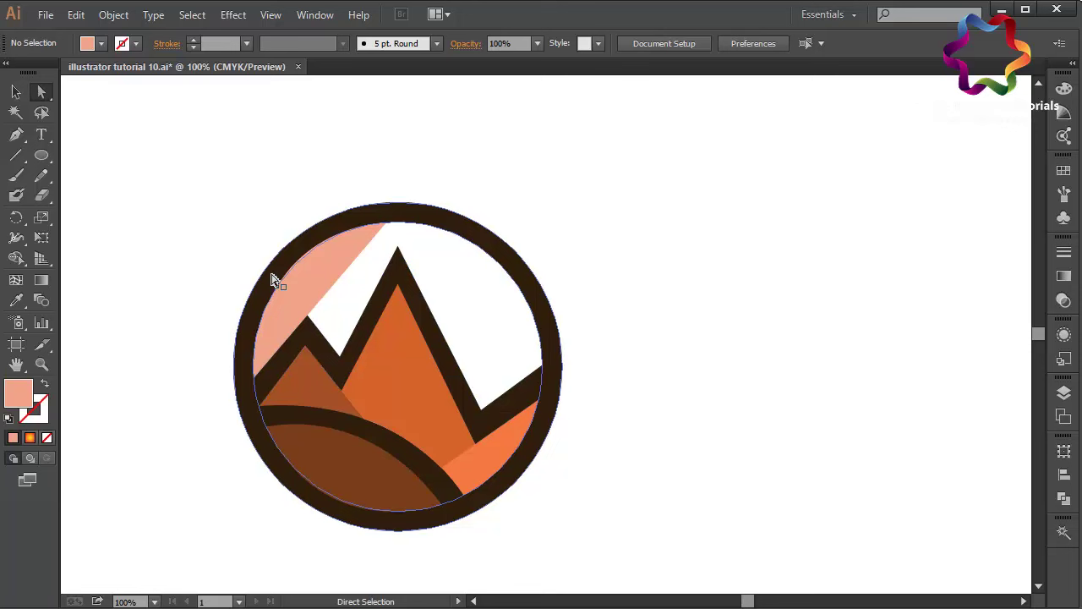
pyautogui.click(326, 291)
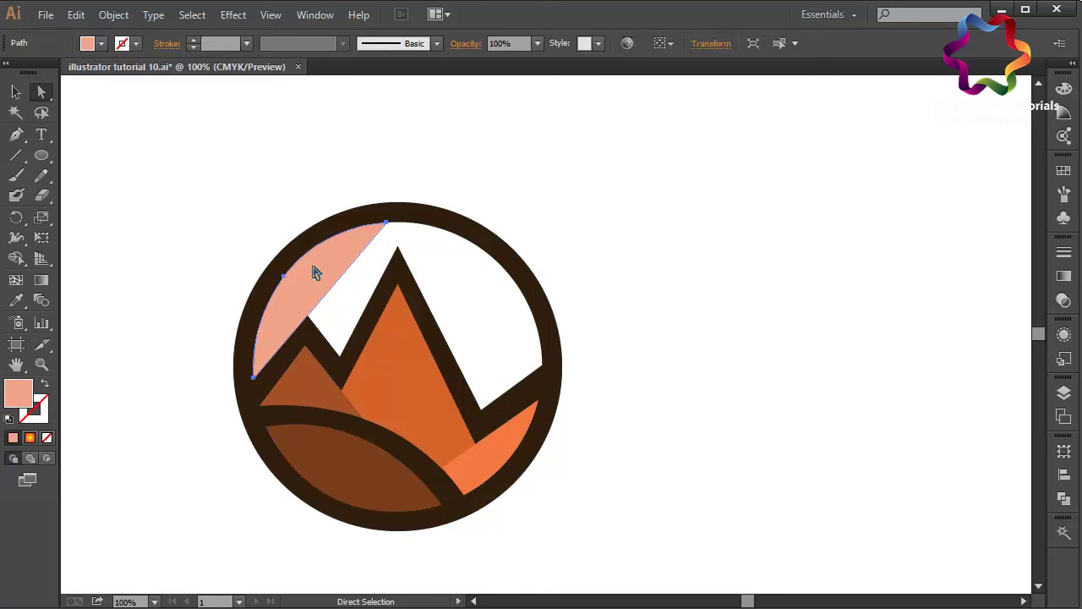
pyautogui.click(235, 245)
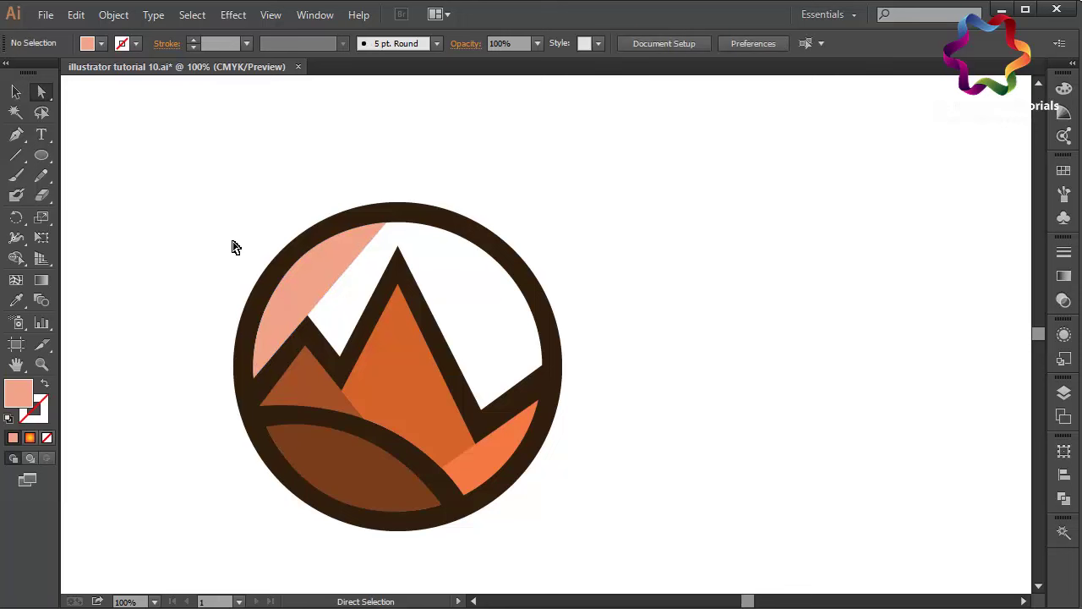
# Start the sky outline across the left peak, valleys, main peak and right rim.
pyautogui.click(16, 135)
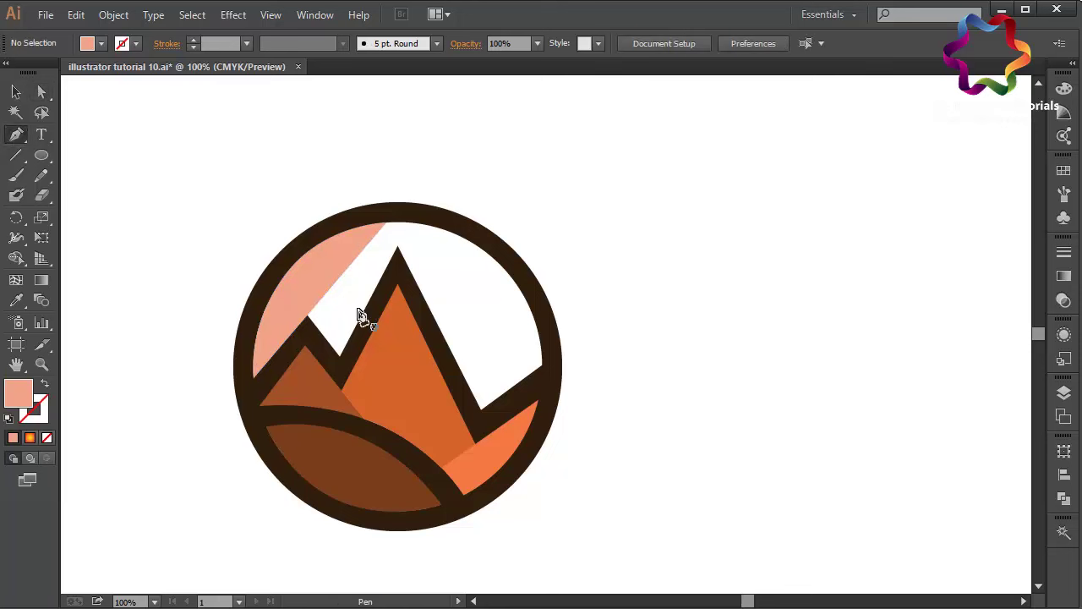
pyautogui.keyDown('ctrl'); pyautogui.click(310, 316); pyautogui.keyUp('ctrl')
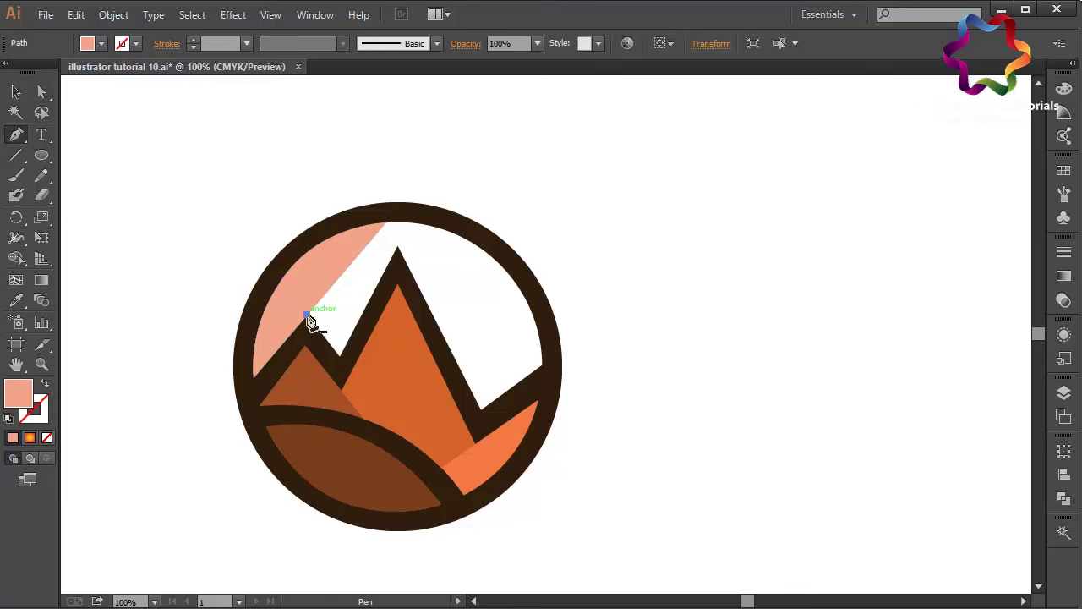
pyautogui.click(338, 355)
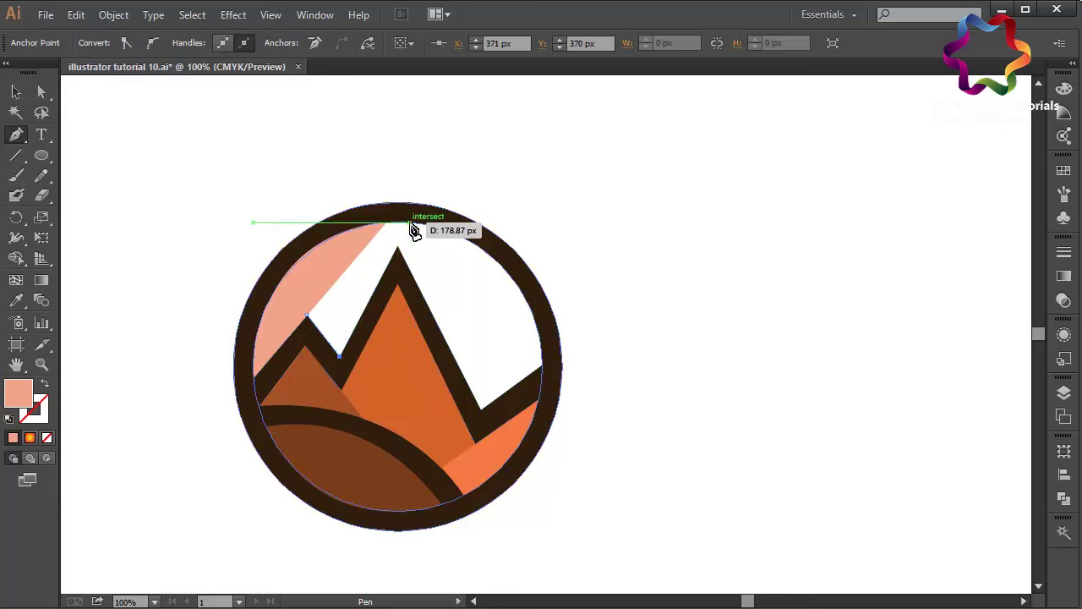
pyautogui.click(411, 227)
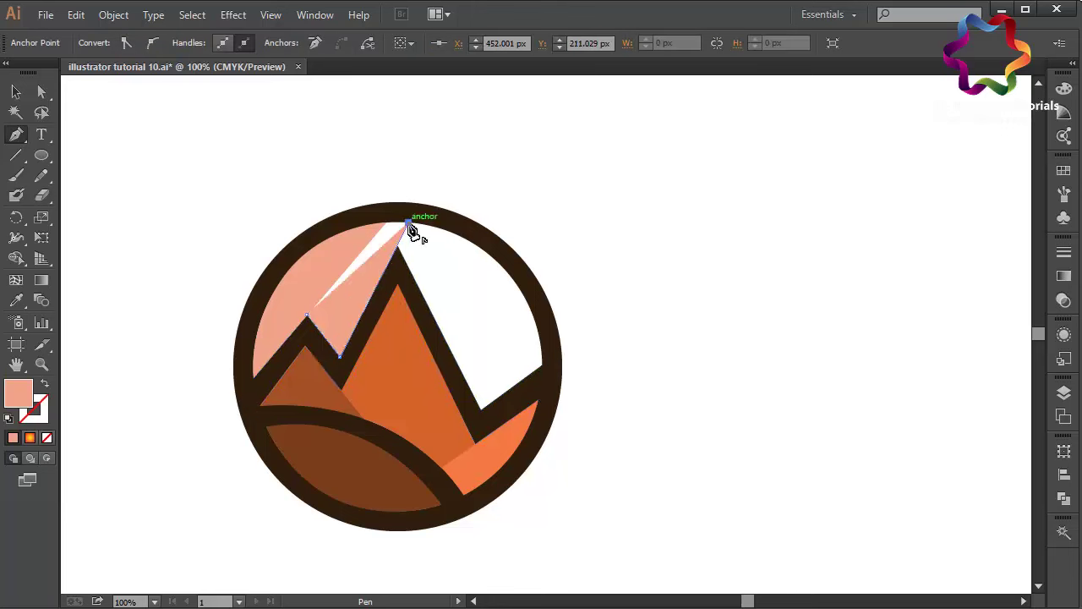
pyautogui.click(397, 247)
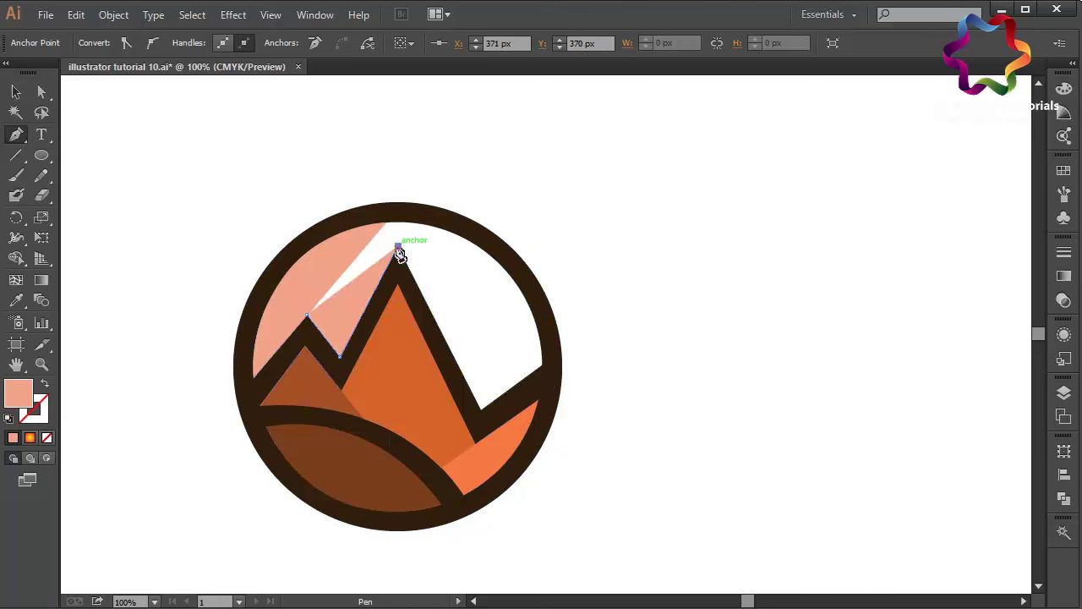
pyautogui.click(480, 409)
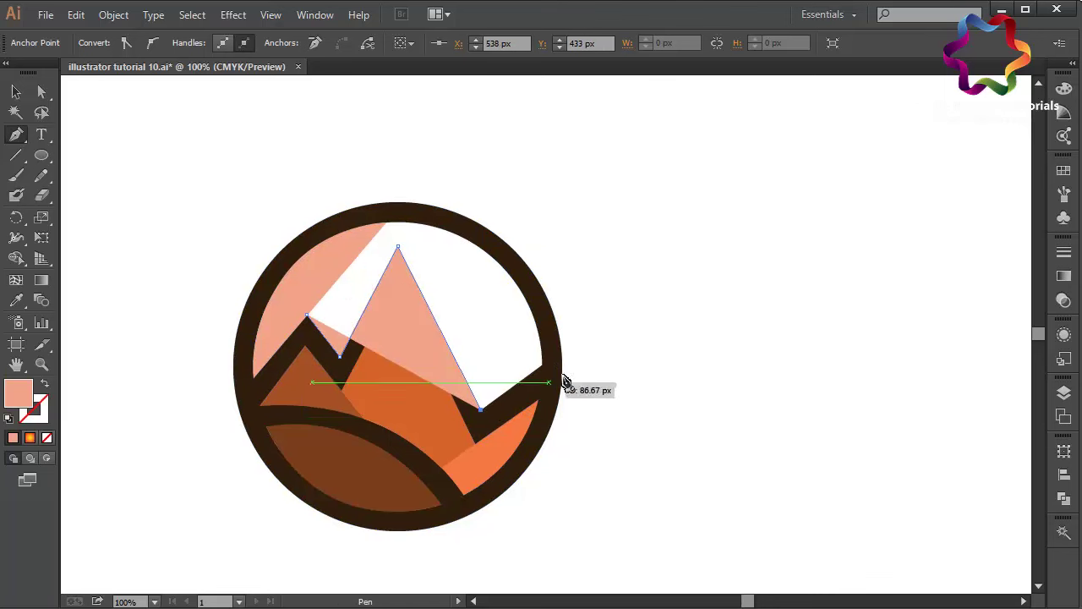
pyautogui.click(541, 366)
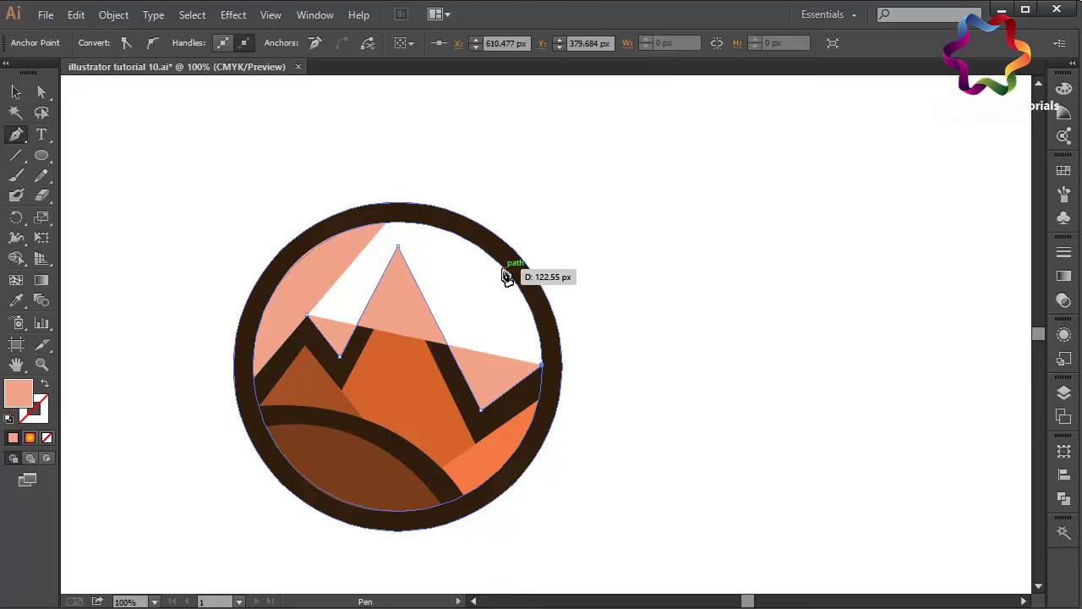
# Curve the sky outline along the circle's upper rim and close it at the left peak.
pyautogui.moveTo(502, 267); pyautogui.dragTo(463, 231)
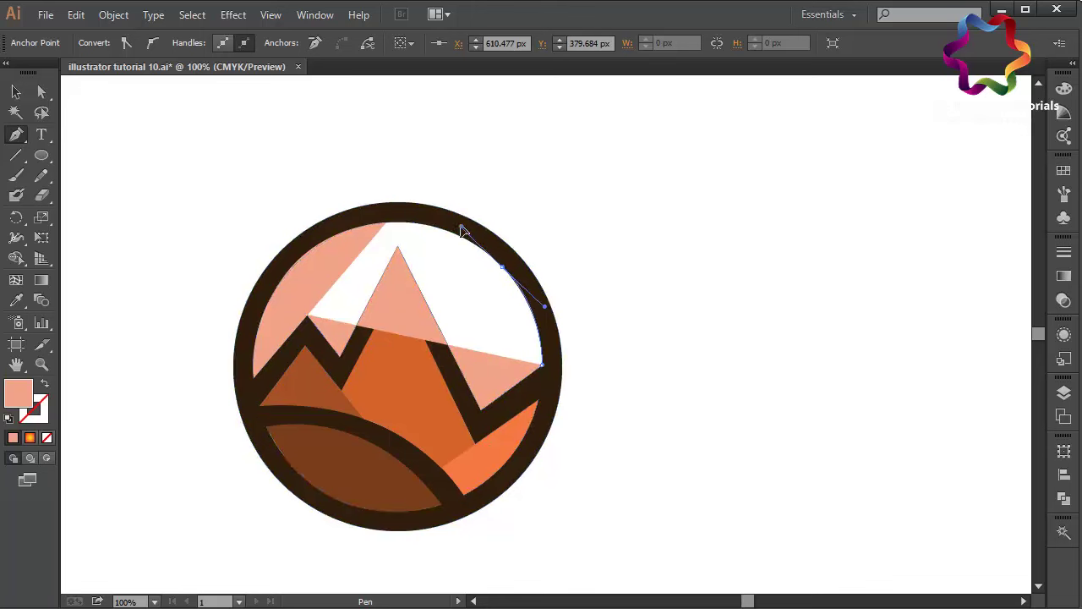
pyautogui.click(382, 225)
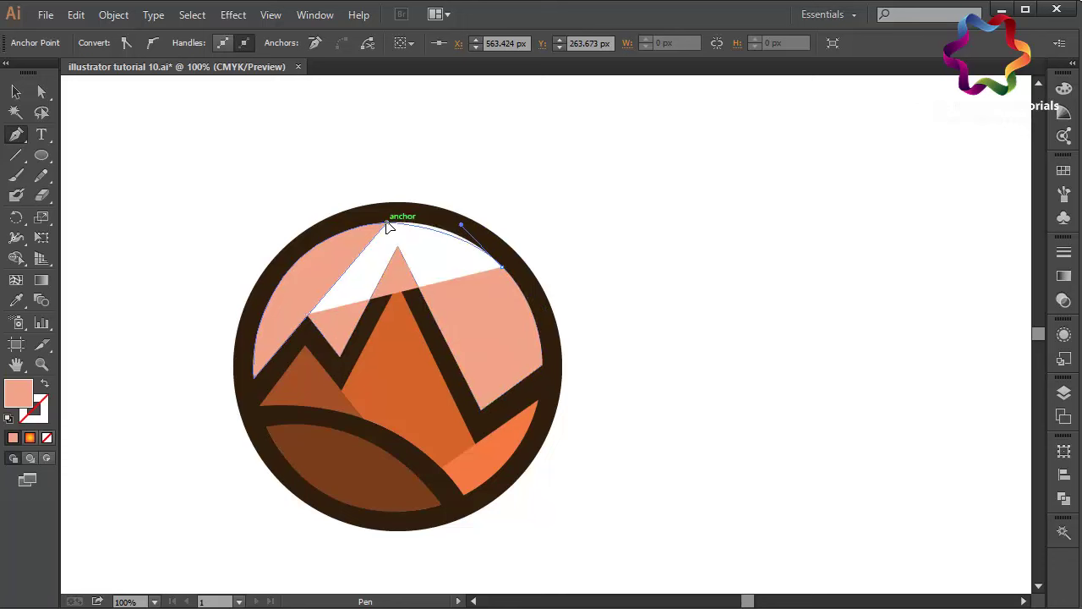
pyautogui.click(365, 226)
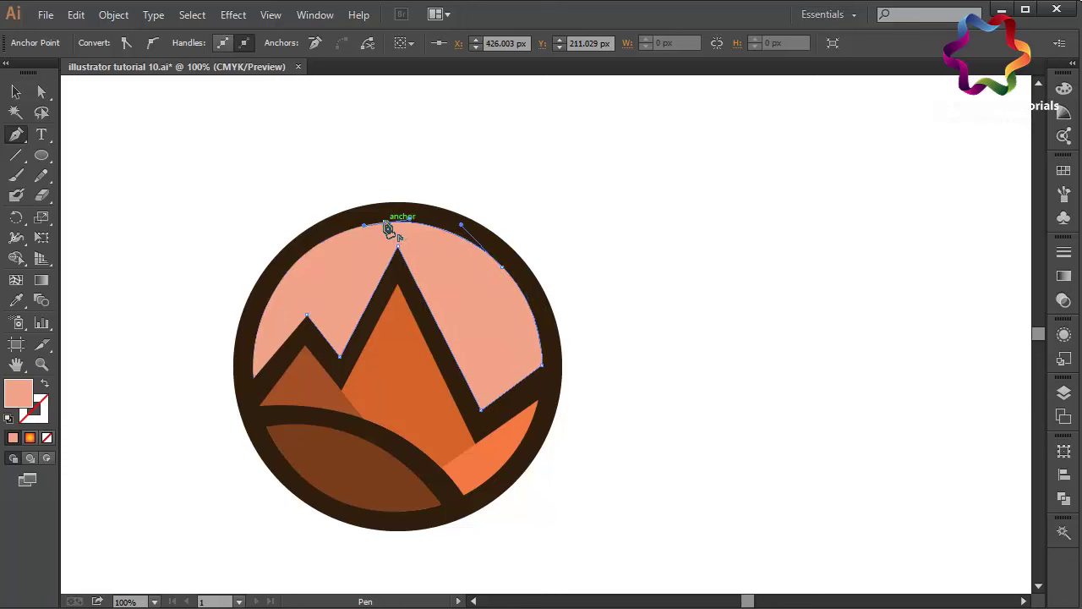
pyautogui.click(387, 225)
pyautogui.click(306, 315)
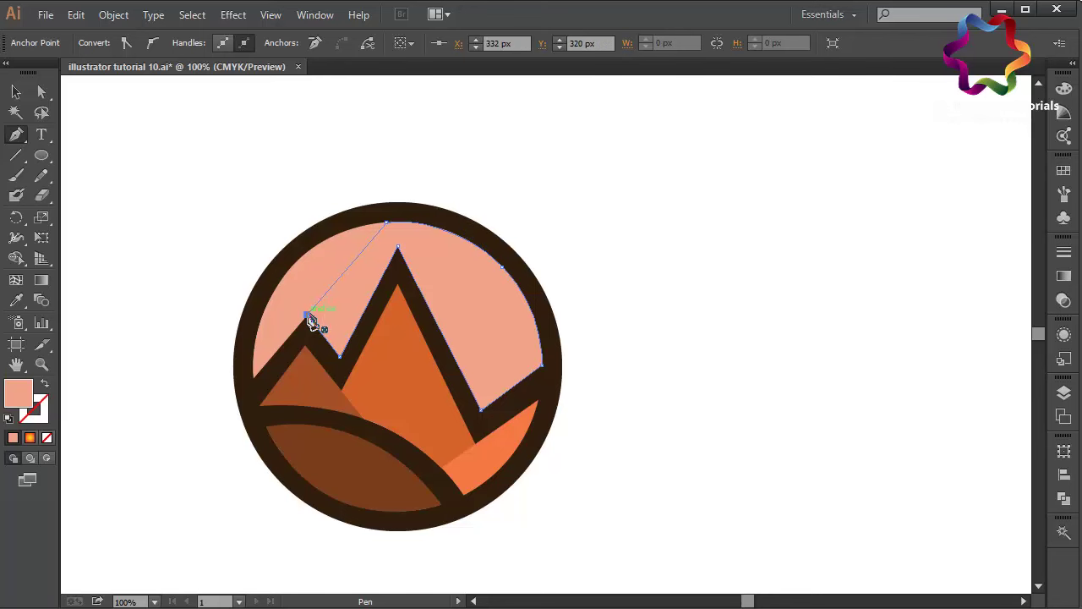
pyautogui.click(16, 91)
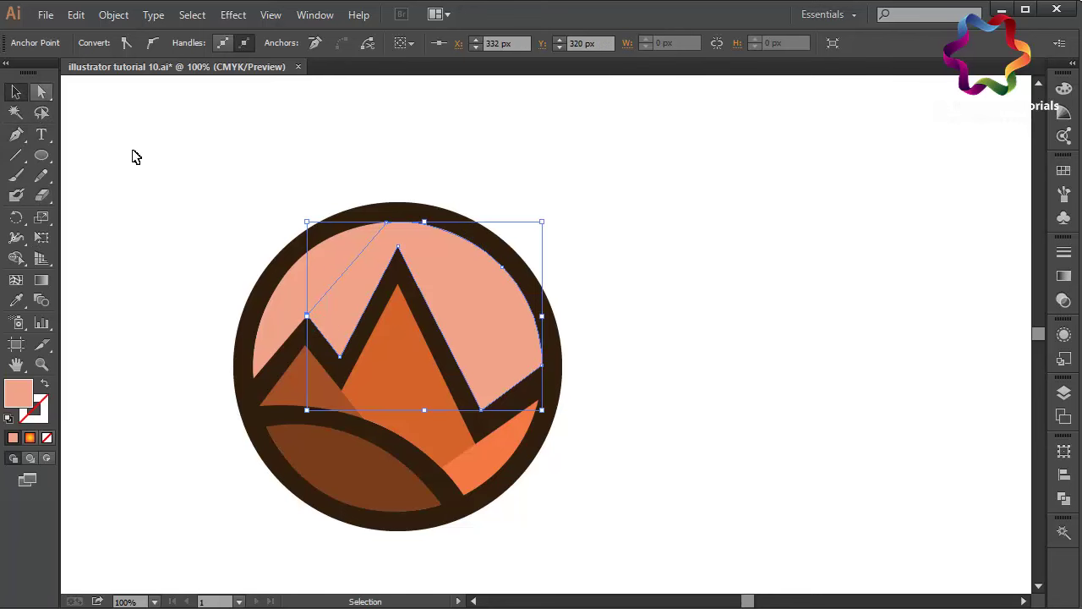
# Fill the sky with light peach FFCBBB, then lighten it further to FFE5DE.
pyautogui.doubleClick(19, 392)
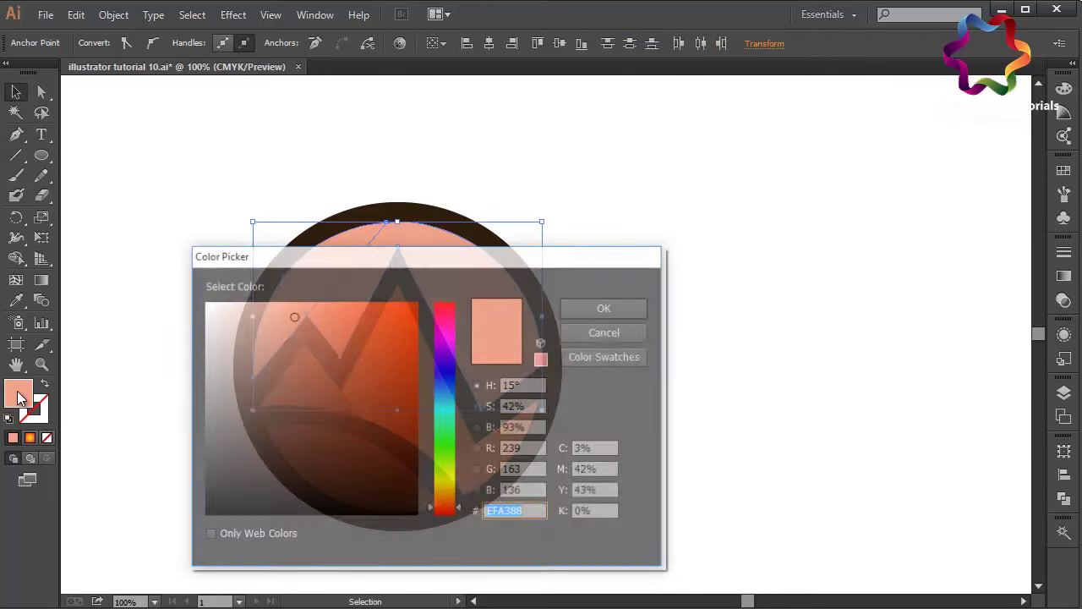
pyautogui.click(260, 302)
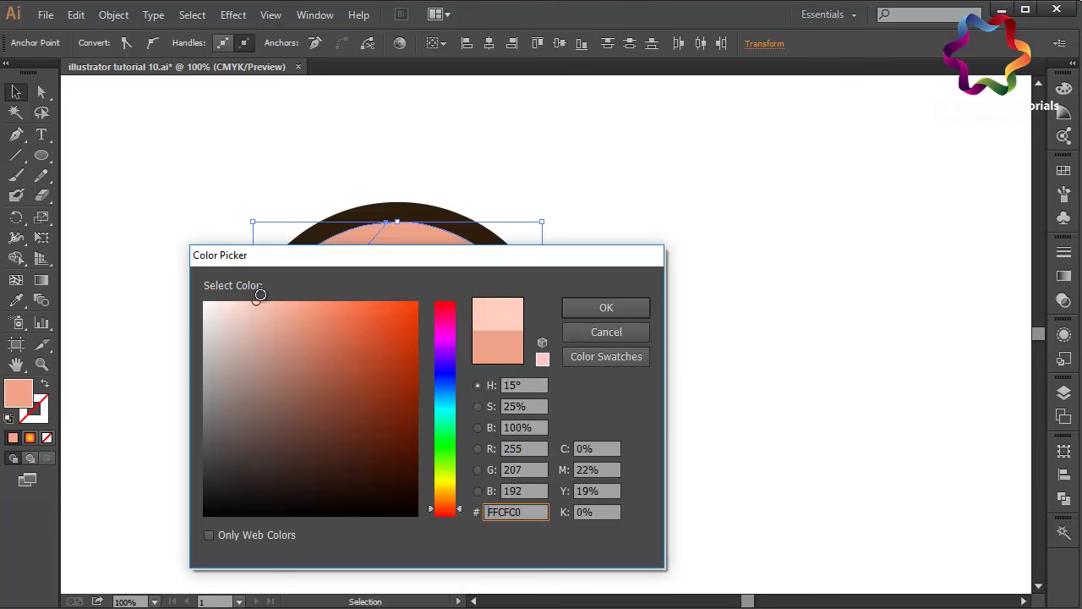
pyautogui.click(606, 308)
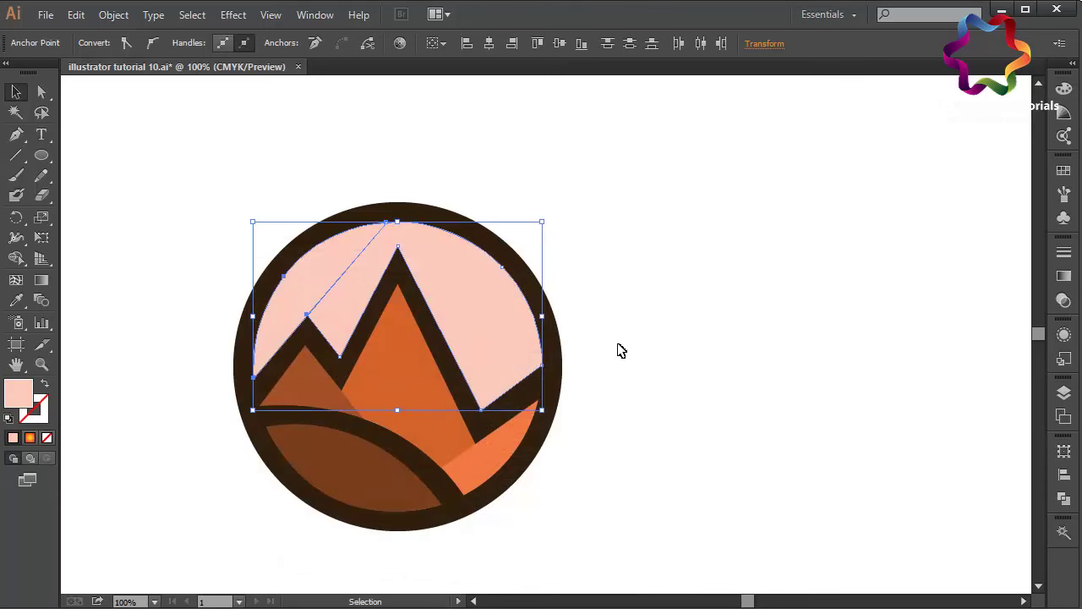
pyautogui.doubleClick(19, 395)
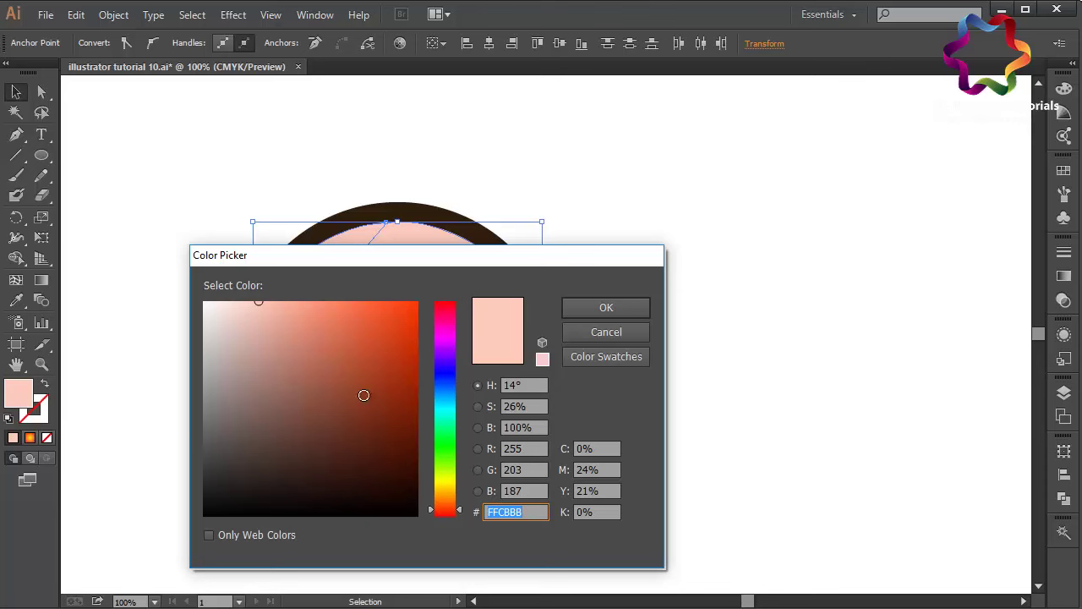
pyautogui.moveTo(244, 301); pyautogui.dragTo(232, 296)
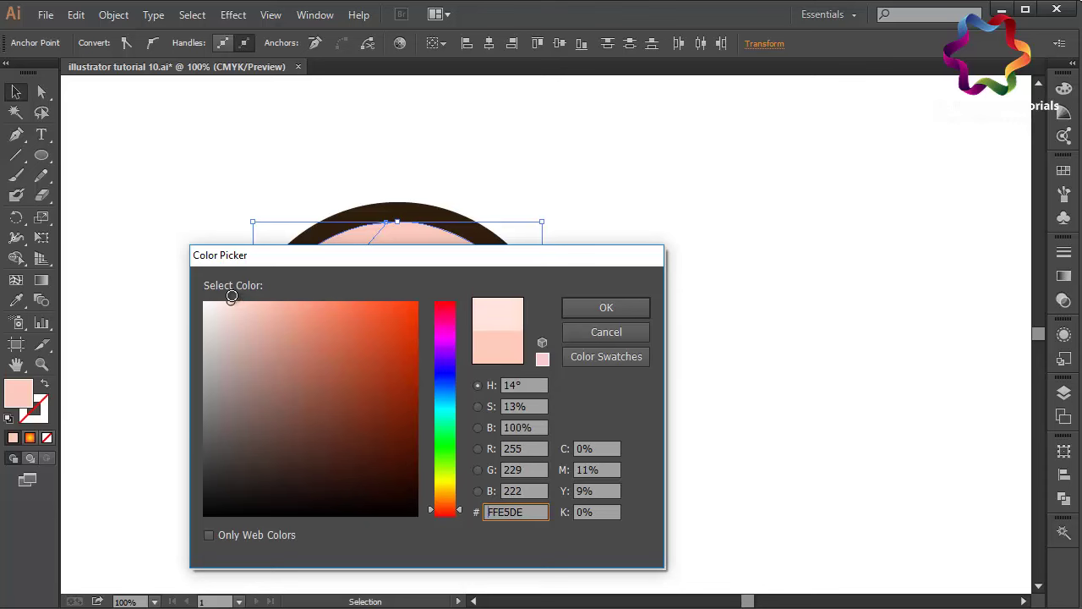
pyautogui.click(615, 309)
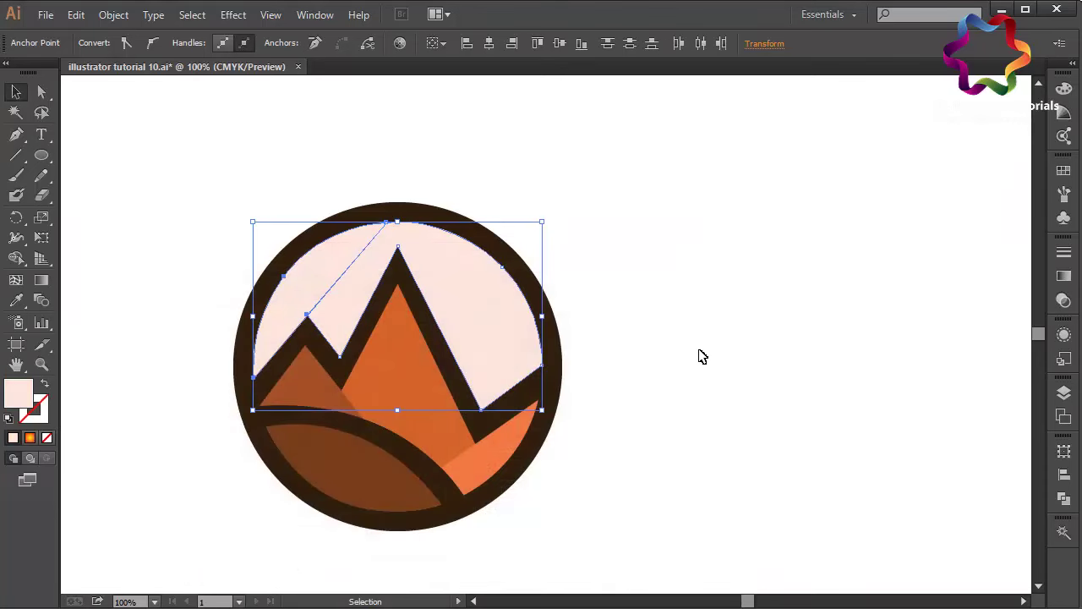
pyautogui.click(698, 356)
pyautogui.click(365, 490)
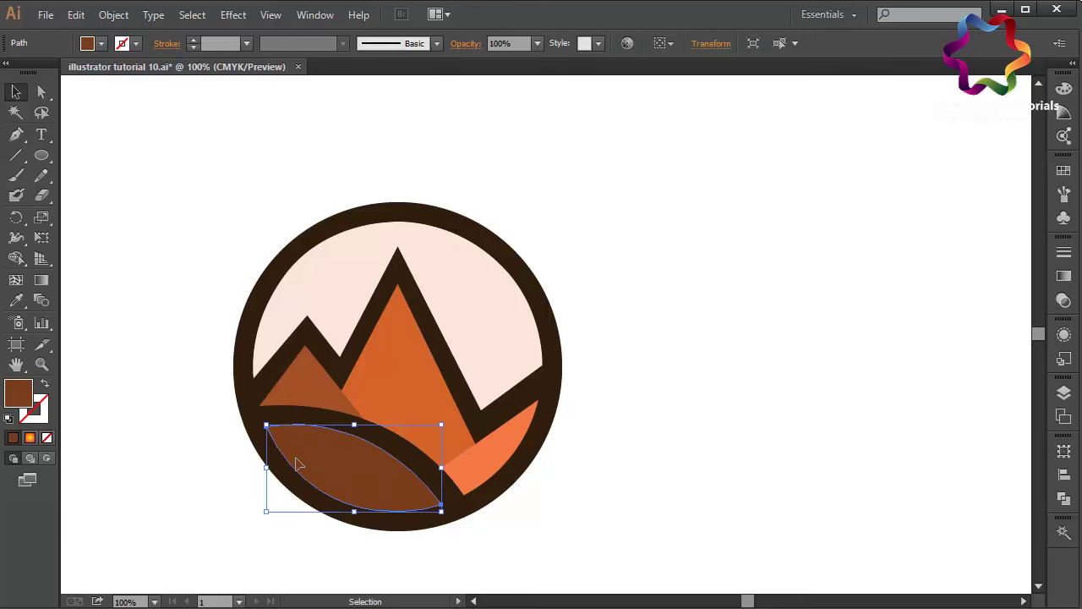
# Recolour the lower hill and the small left mountain to dark green.
pyautogui.doubleClick(12, 394)
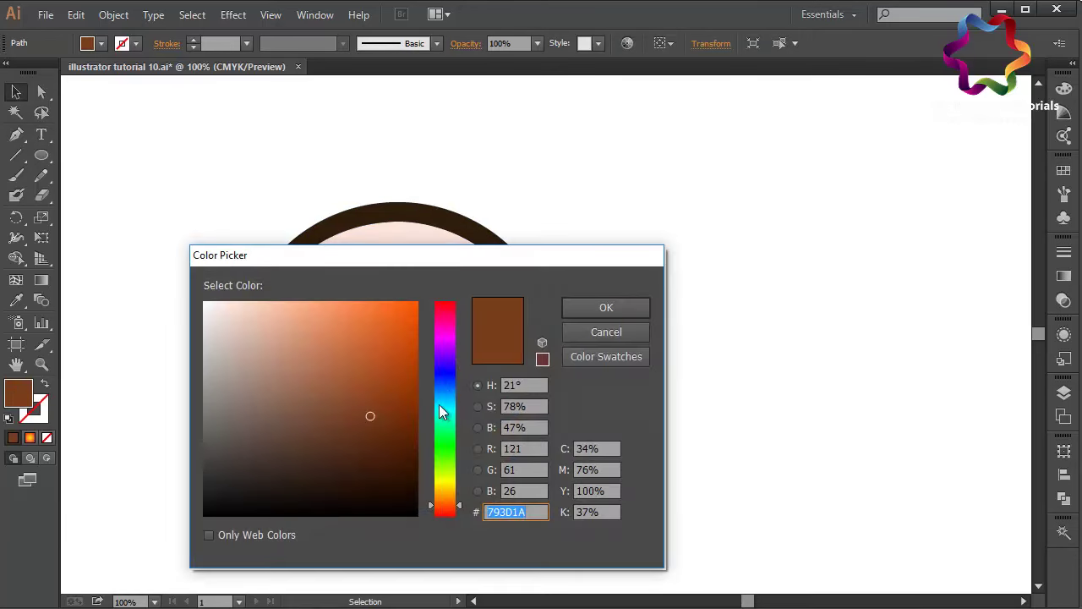
pyautogui.click(445, 465)
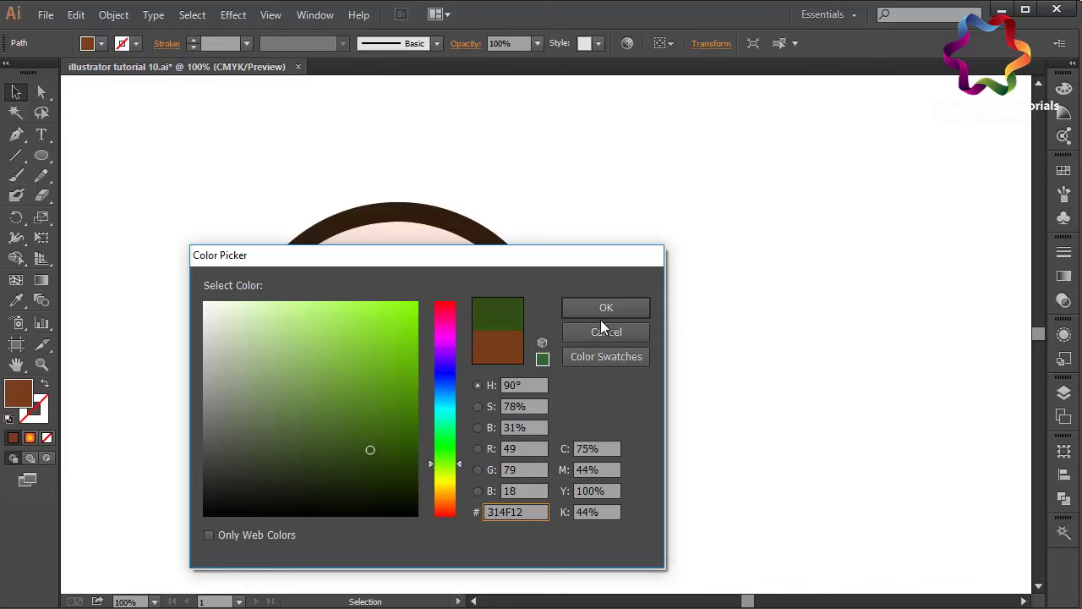
pyautogui.click(640, 307)
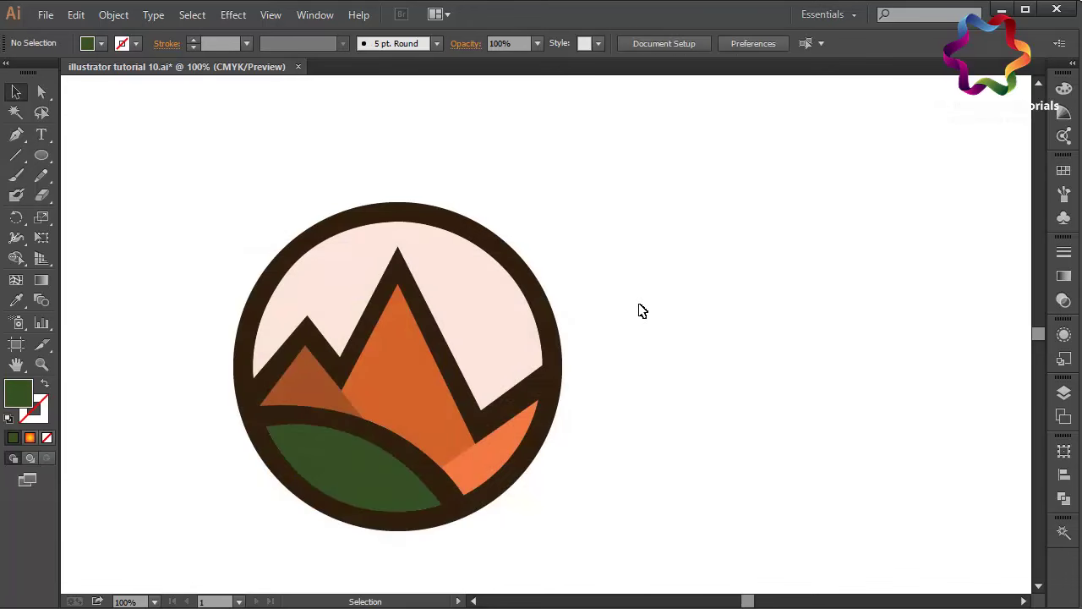
pyautogui.click(303, 386)
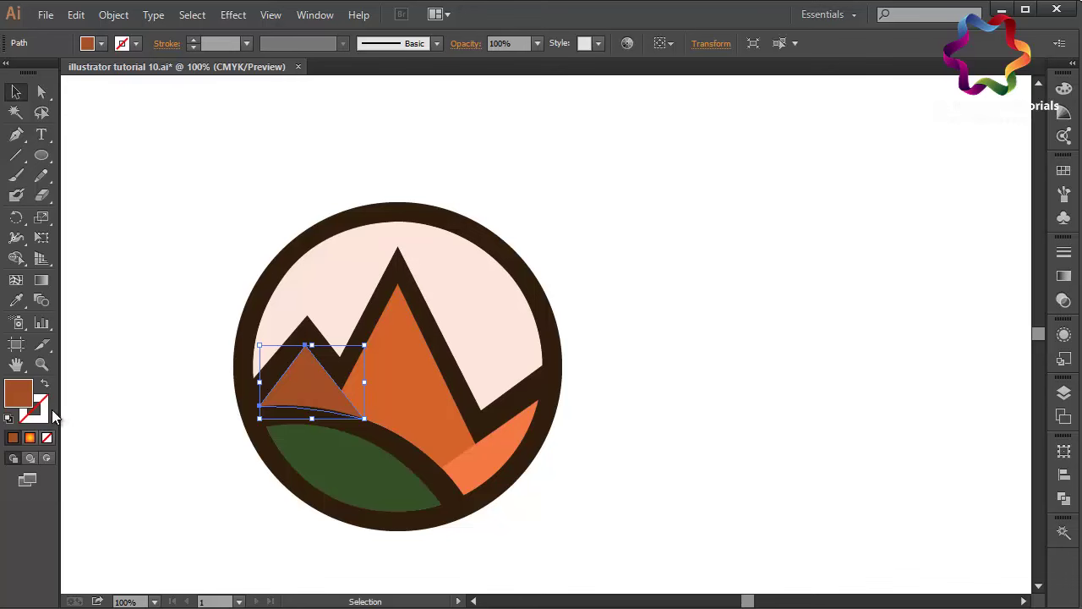
pyautogui.doubleClick(11, 404)
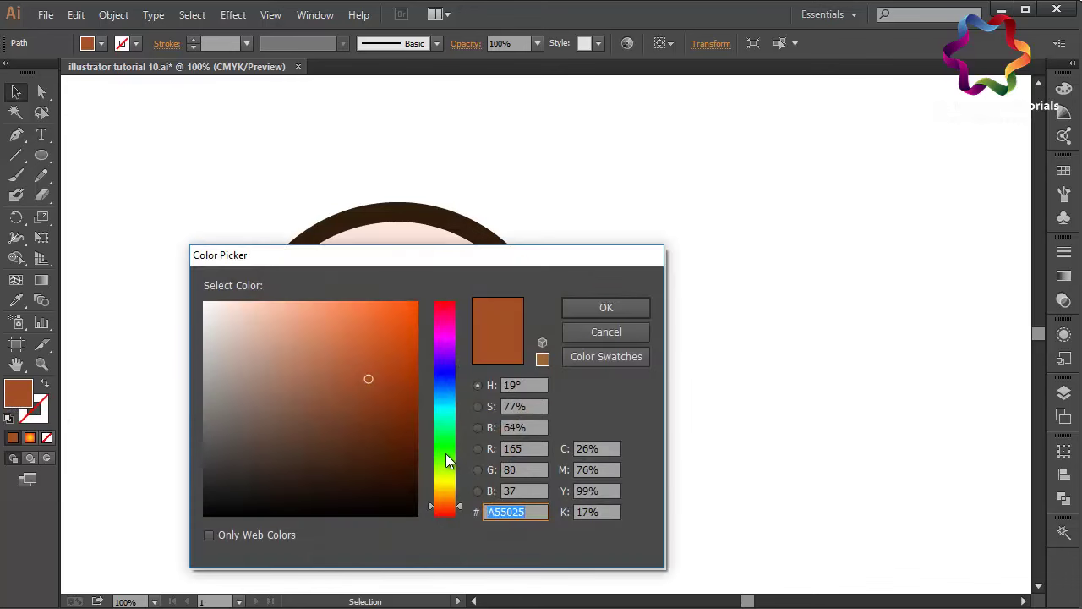
pyautogui.click(446, 453)
pyautogui.click(381, 422)
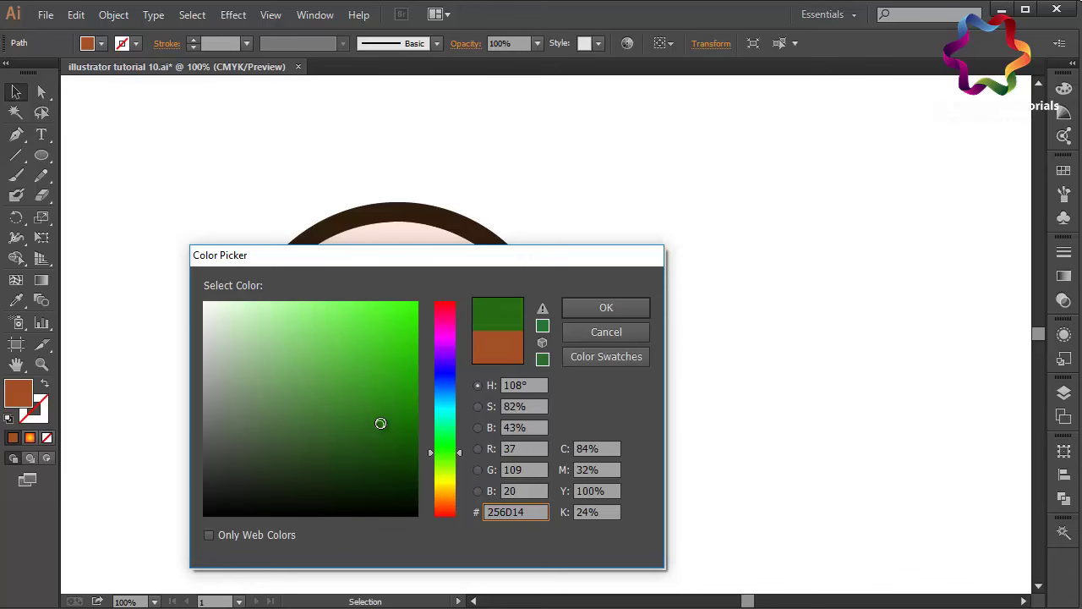
pyautogui.click(583, 308)
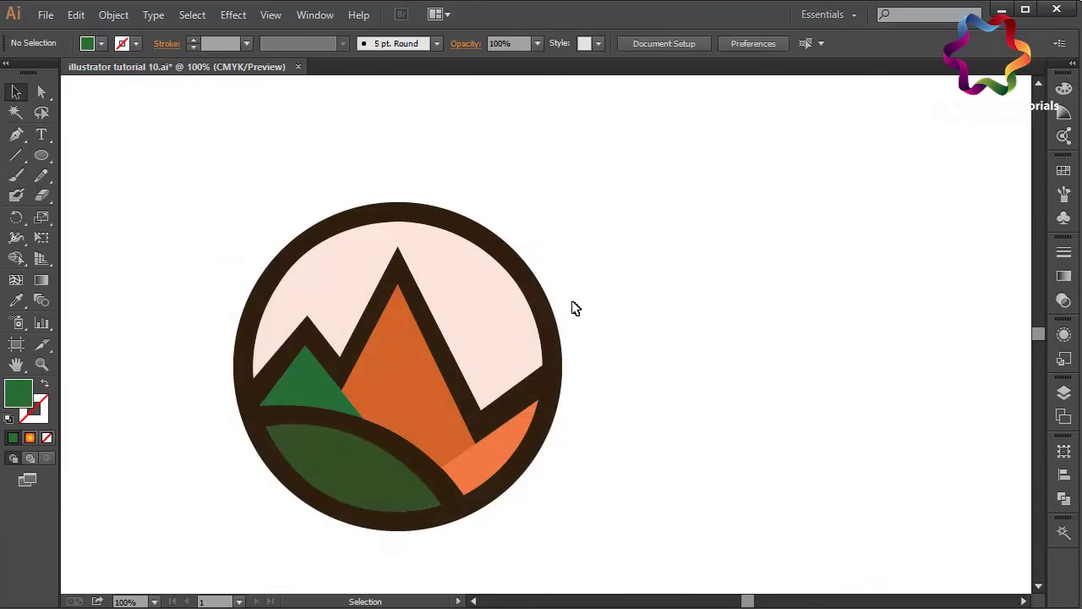
# Recolour the large middle mountain to a medium green.
pyautogui.click(402, 420)
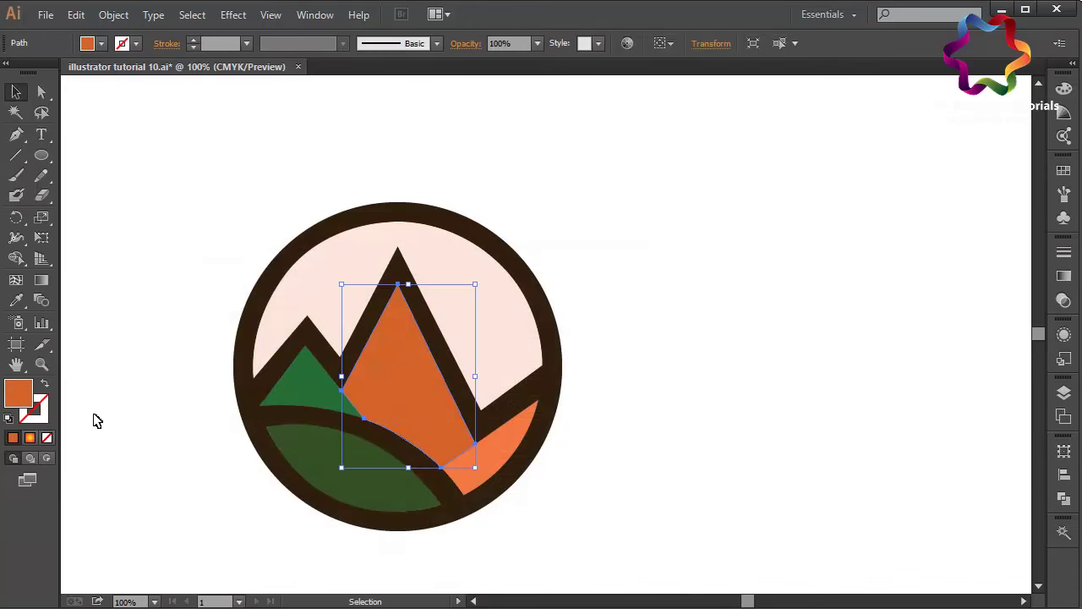
pyautogui.doubleClick(21, 398)
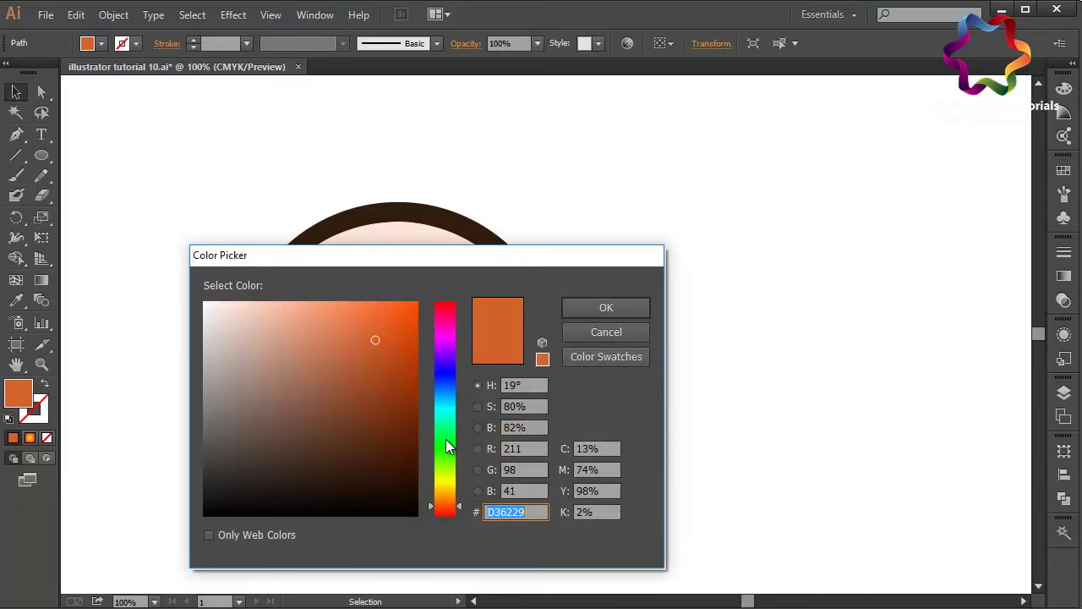
pyautogui.click(448, 455)
pyautogui.moveTo(381, 385); pyautogui.dragTo(380, 396)
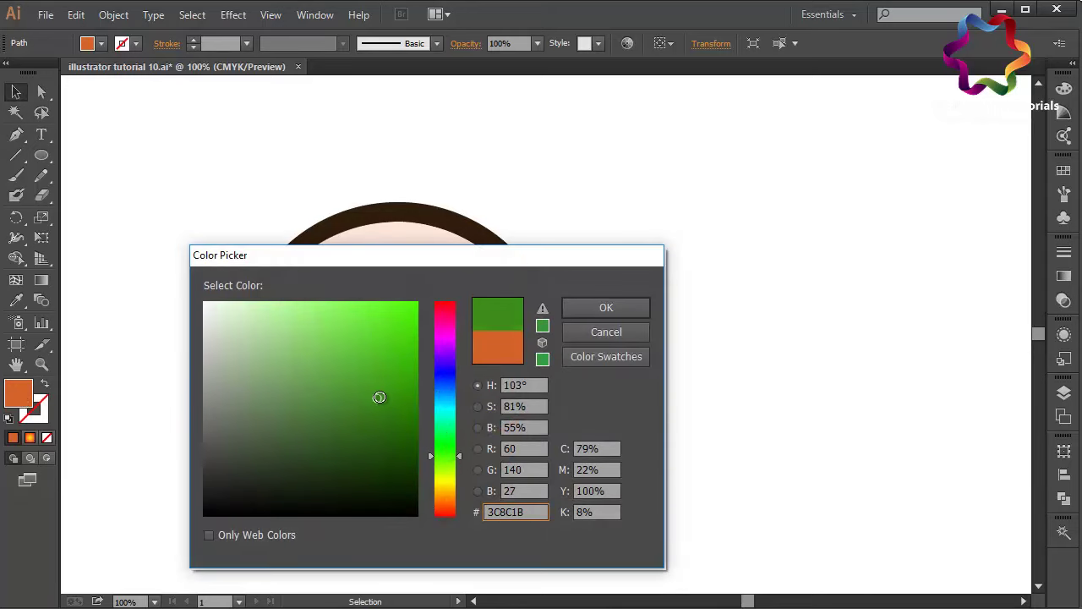
pyautogui.click(583, 306)
pyautogui.click(591, 312)
# Recolour the lower-right wedge to bright green 6FF244.
pyautogui.click(518, 445)
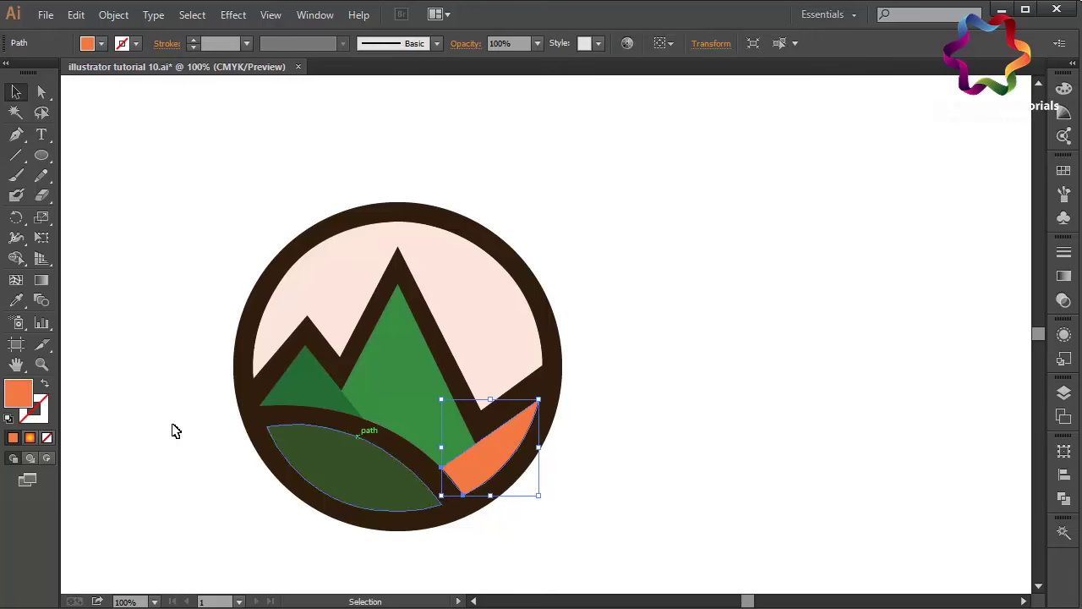
pyautogui.doubleClick(18, 400)
pyautogui.click(453, 454)
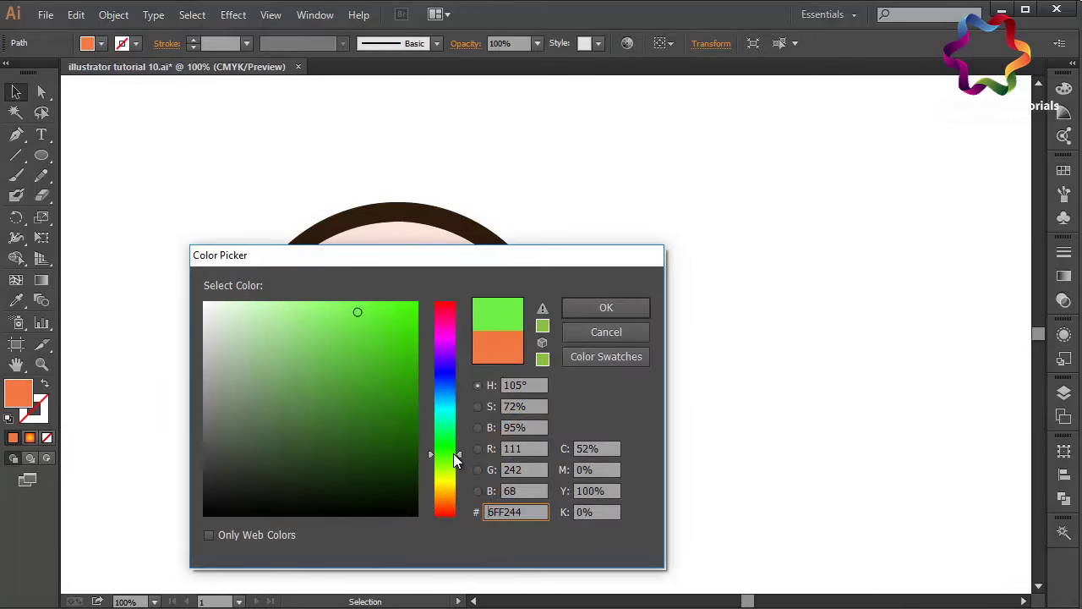
pyautogui.moveTo(377, 363); pyautogui.dragTo(386, 352)
pyautogui.click(604, 310)
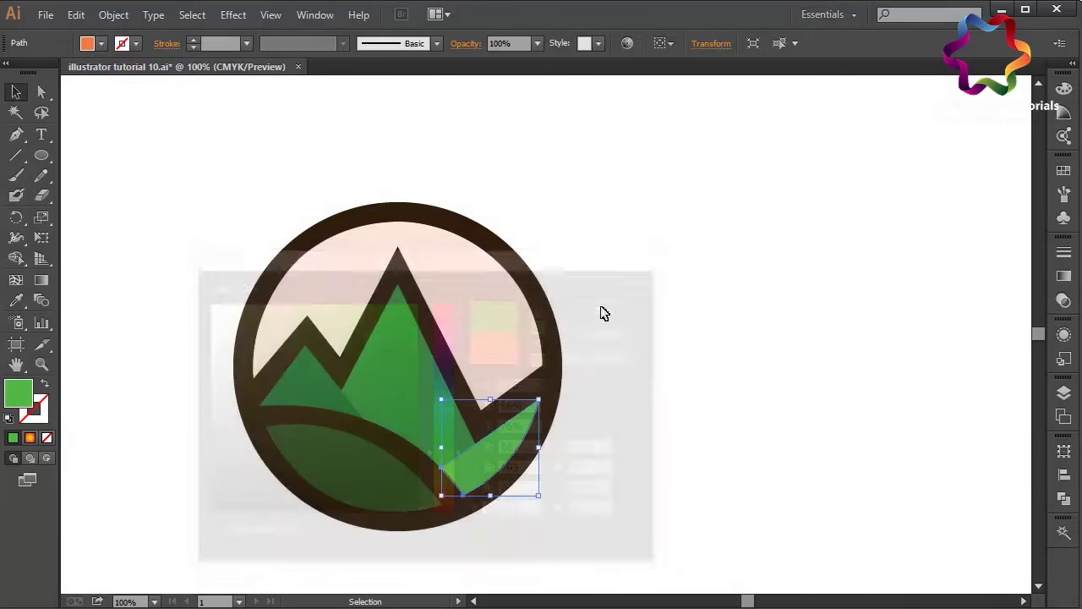
pyautogui.click(711, 339)
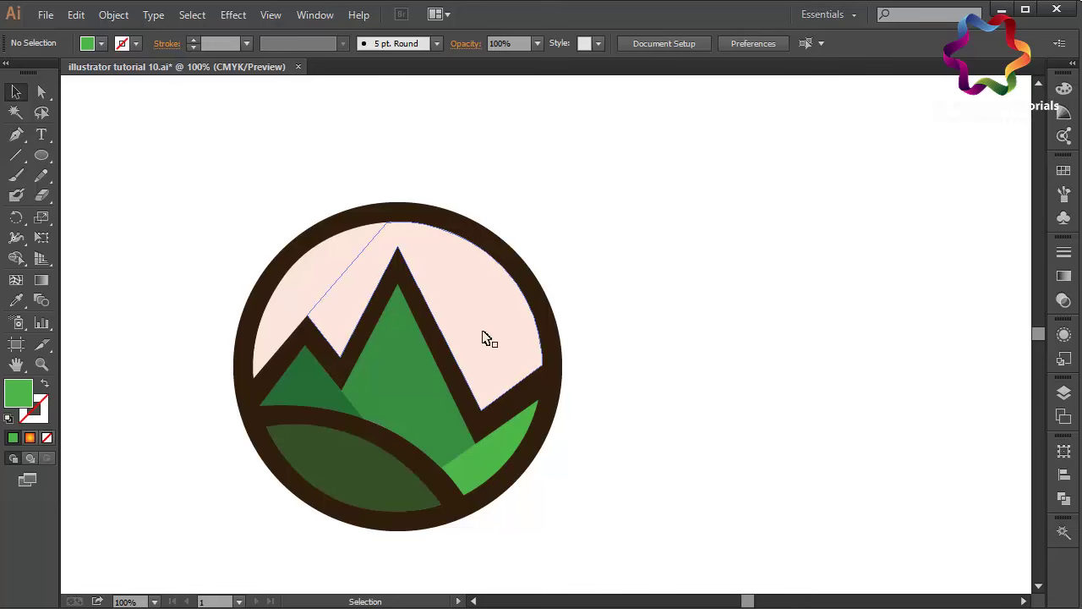
pyautogui.click(486, 338)
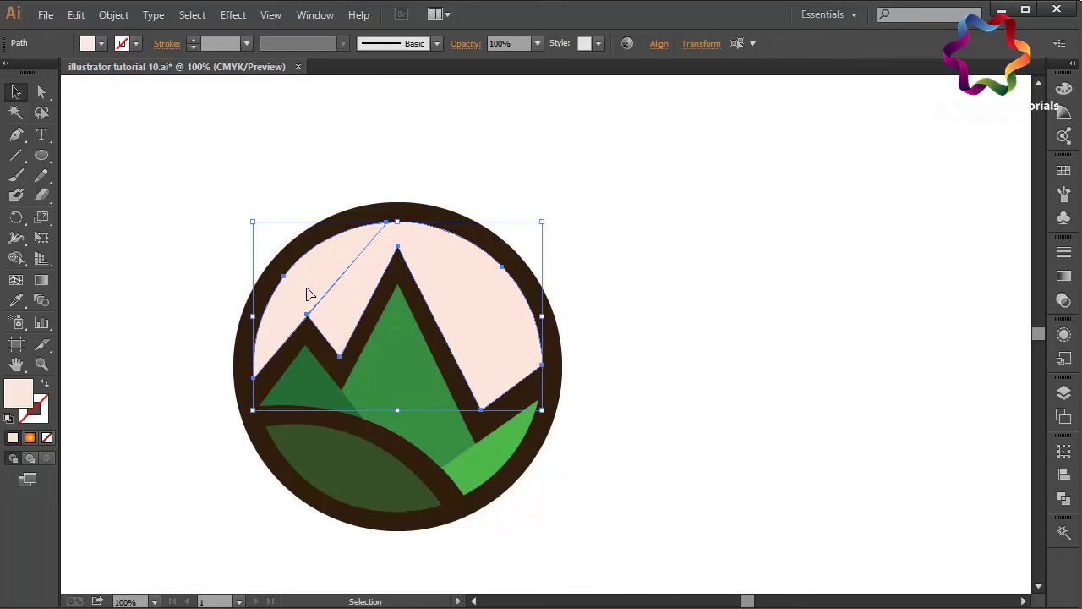
# Change the sky fill to pale blue DEF3FC, then select and deselect all logo pieces.
pyautogui.doubleClick(26, 396)
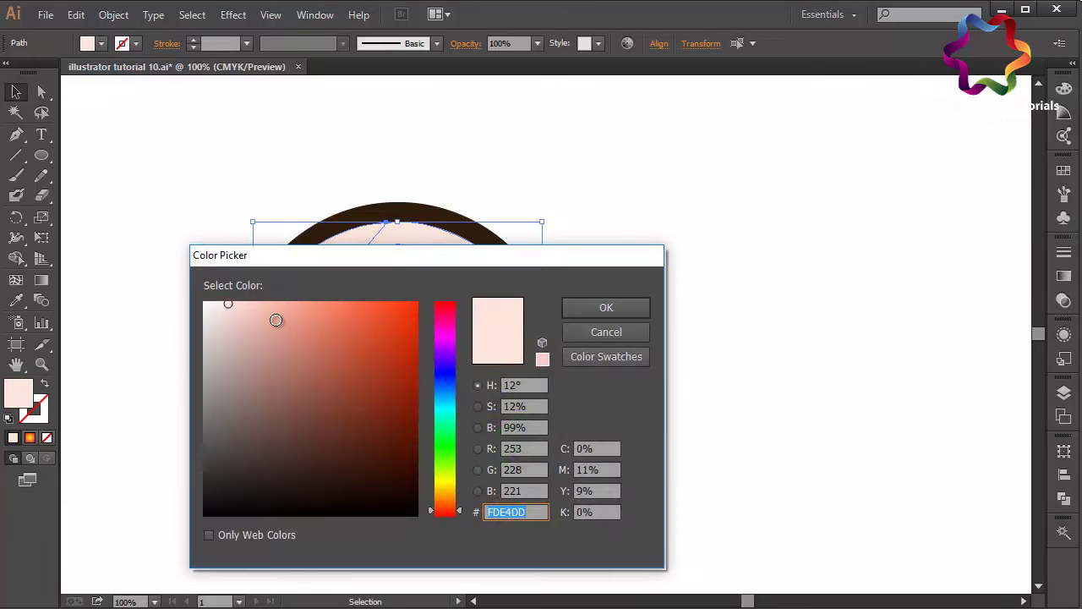
pyautogui.click(441, 398)
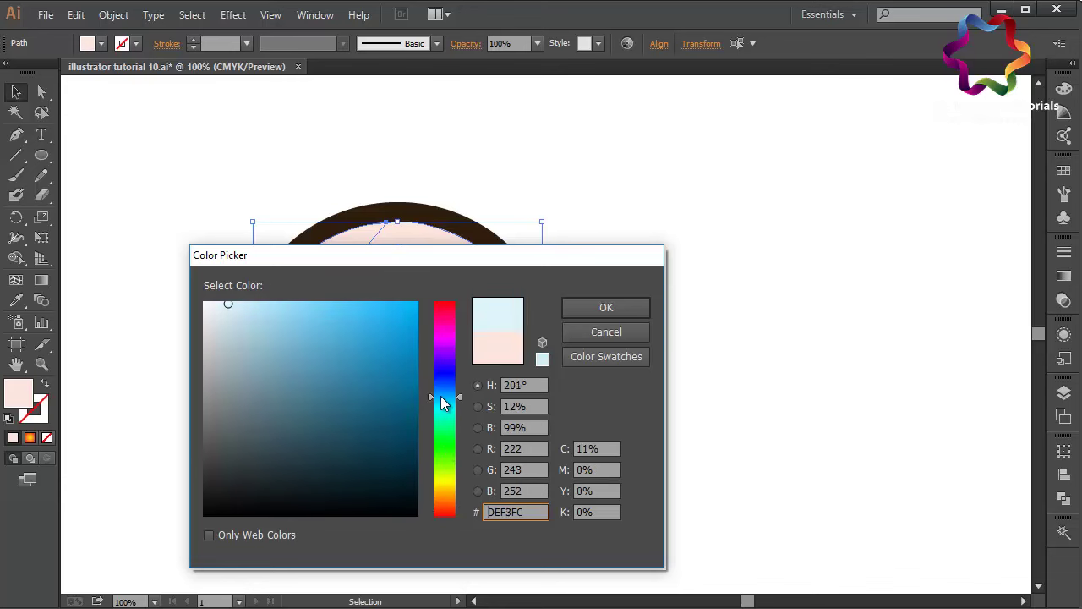
pyautogui.click(592, 307)
pyautogui.click(595, 310)
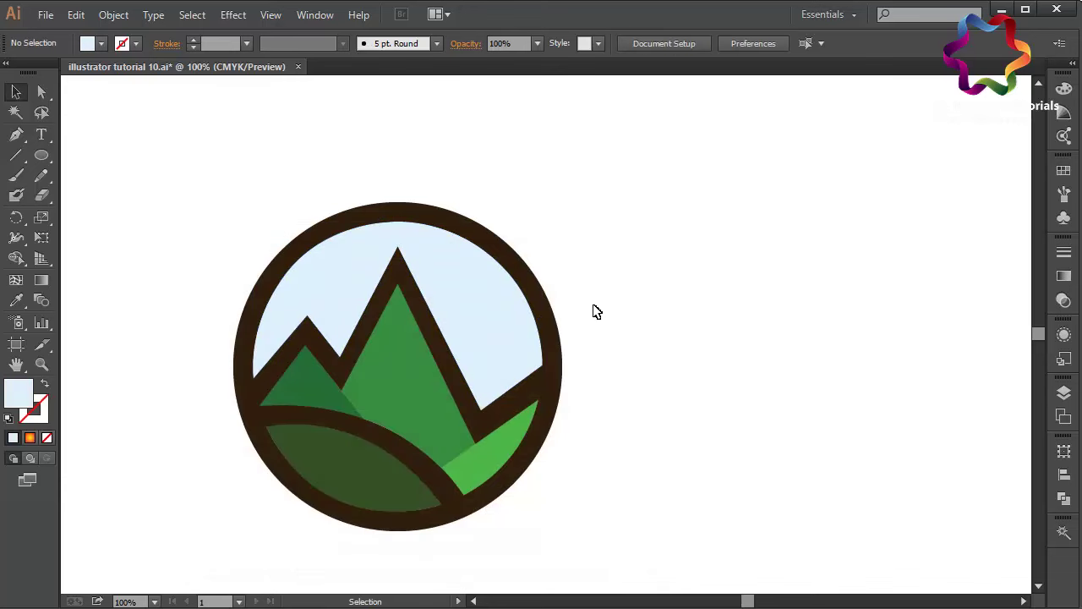
pyautogui.moveTo(701, 177); pyautogui.dragTo(201, 562)
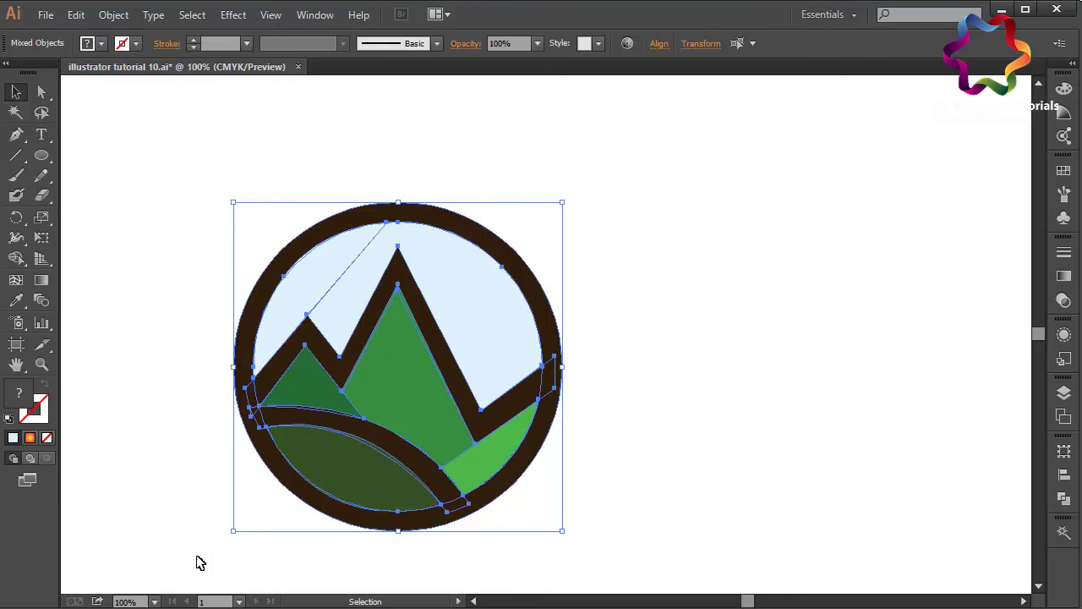
pyautogui.click(824, 419)
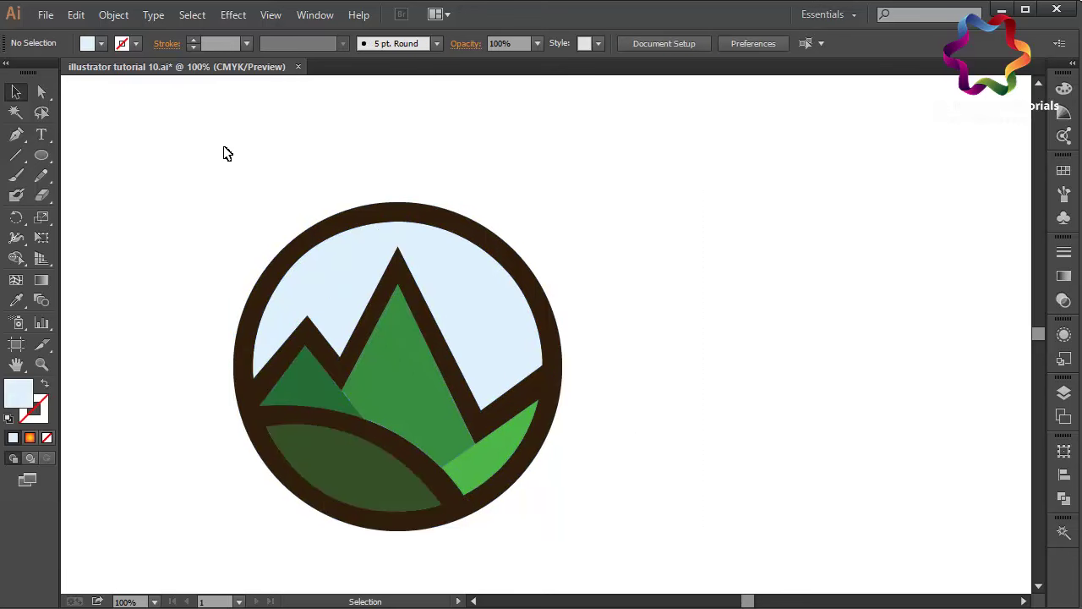
# Save the logo as 'illustrator tutorial 11' in Illustrator (.AI) format.
pyautogui.click(45, 14)
pyautogui.click(78, 174)
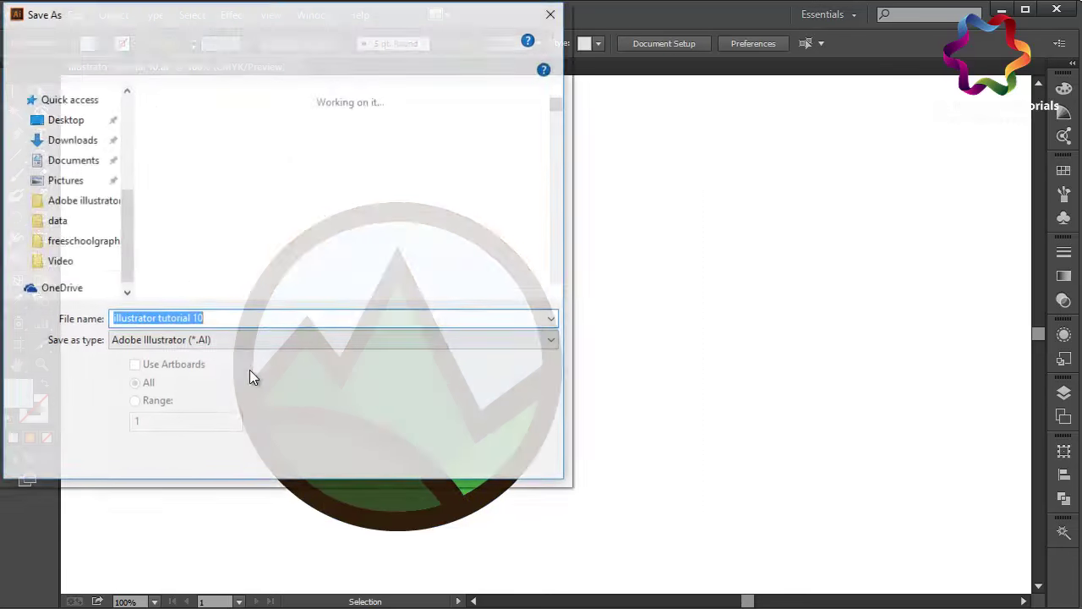
pyautogui.click(265, 318)
pyautogui.press('BackSpace')
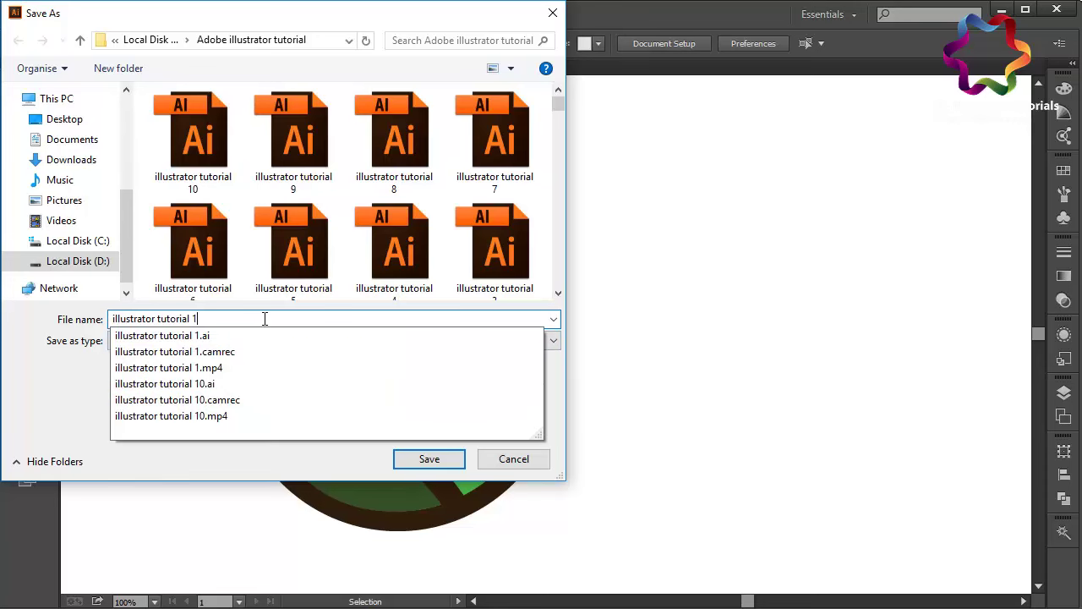
pyautogui.write('1')
pyautogui.click(421, 458)
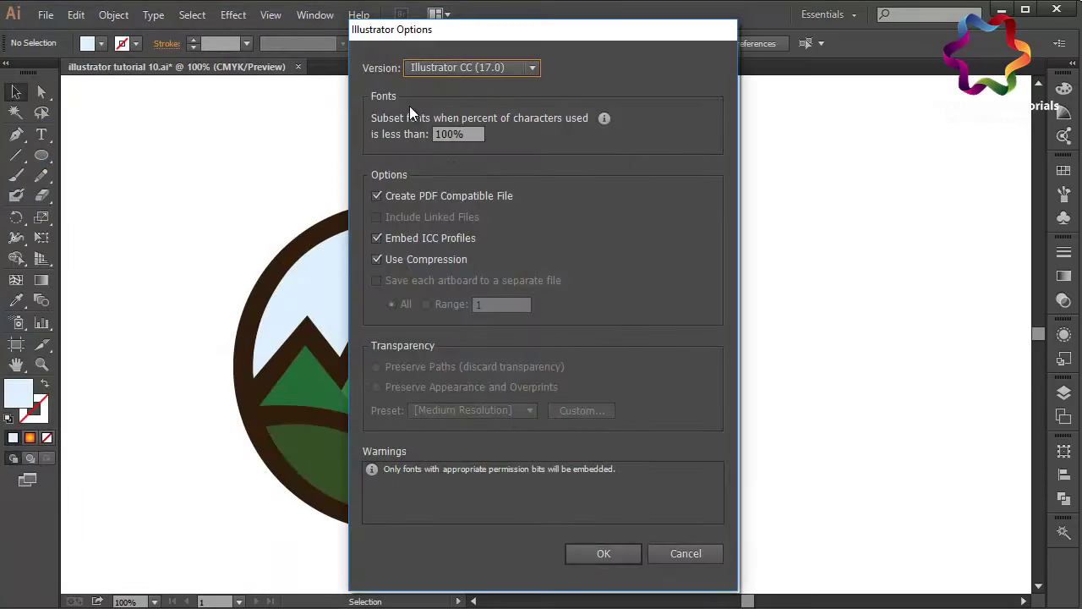
# Keep Illustrator CC (17.0) as the version in Illustrator Options and confirm.
pyautogui.click(417, 68)
pyautogui.click(421, 85)
pyautogui.click(598, 553)
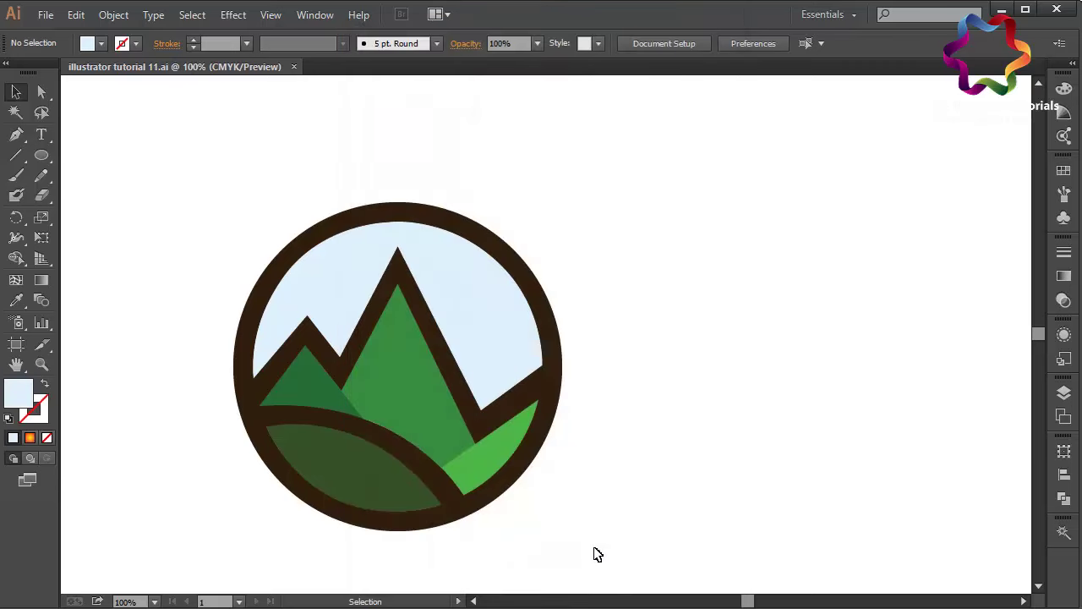